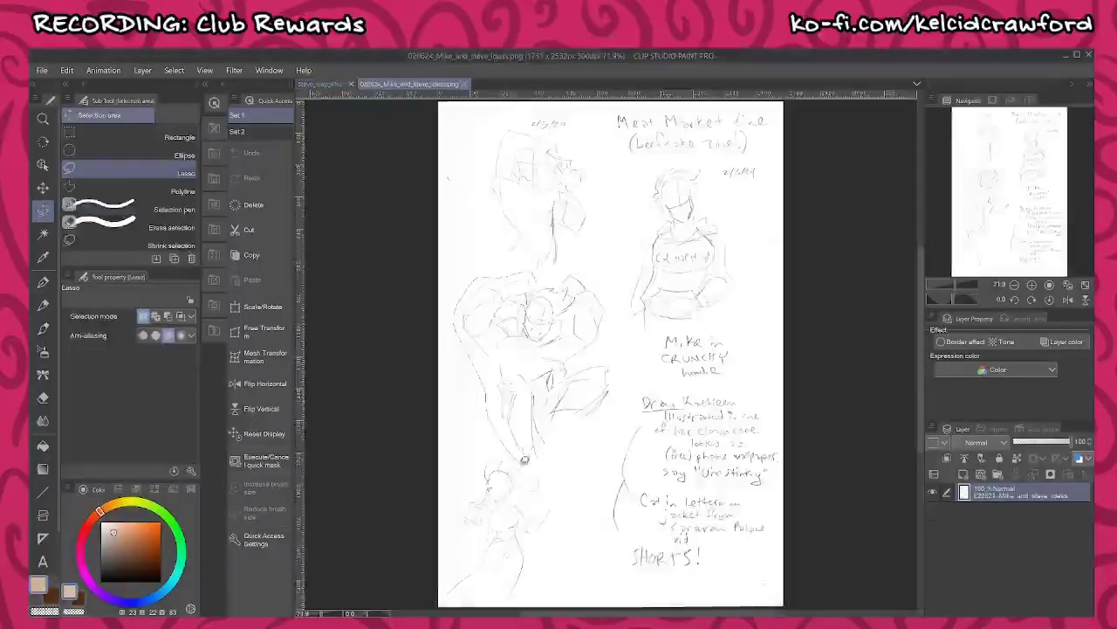
- Copy the lower-left crouching figure with raised arms into the Steve_leap_Phone_and_miniprint_WIP document and shift it toward the page's centre
mouse_move(605, 426)
left_mouse_down()
mouse_move(622, 356)
mouse_move(610, 276)
mouse_move(579, 260)
mouse_move(554, 275)
left_mouse_up()
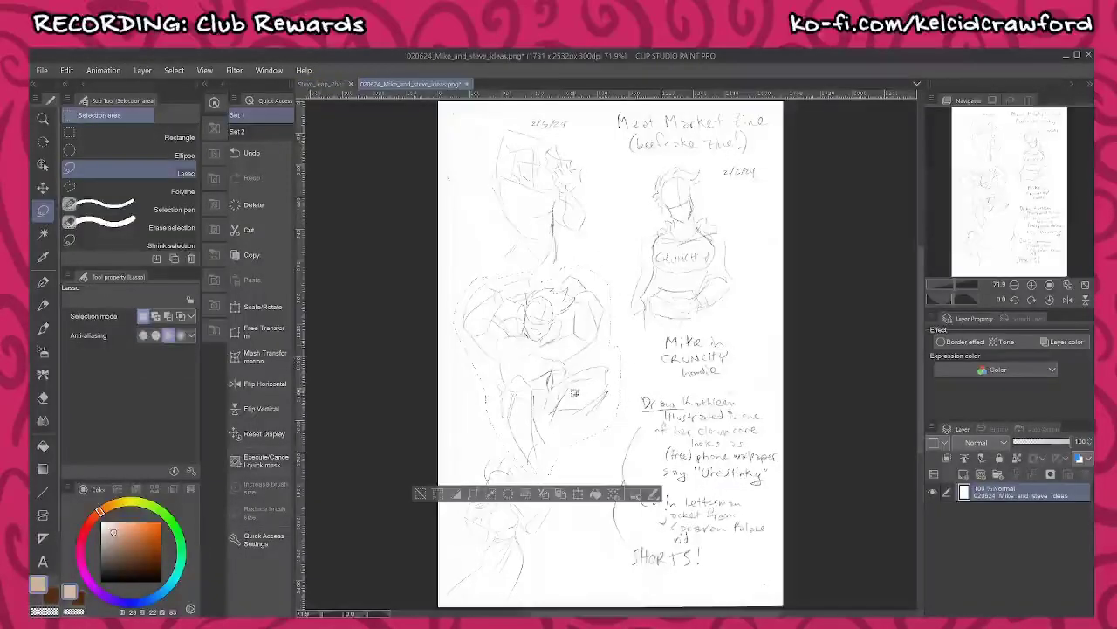
key("ctrl+c")
left_click(321, 84)
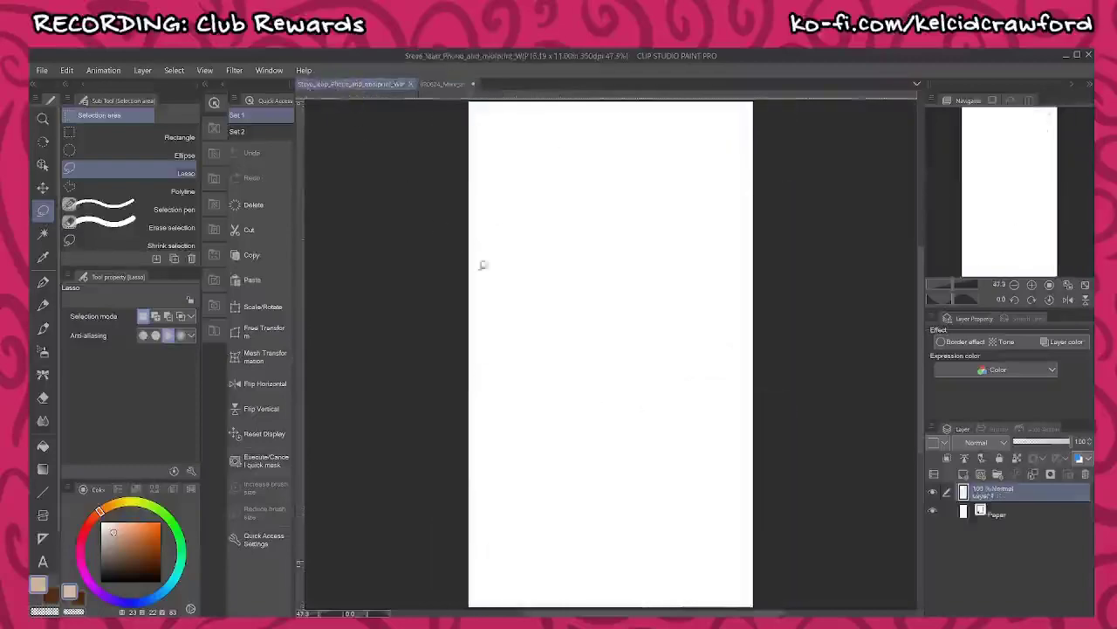
key("ctrl+v")
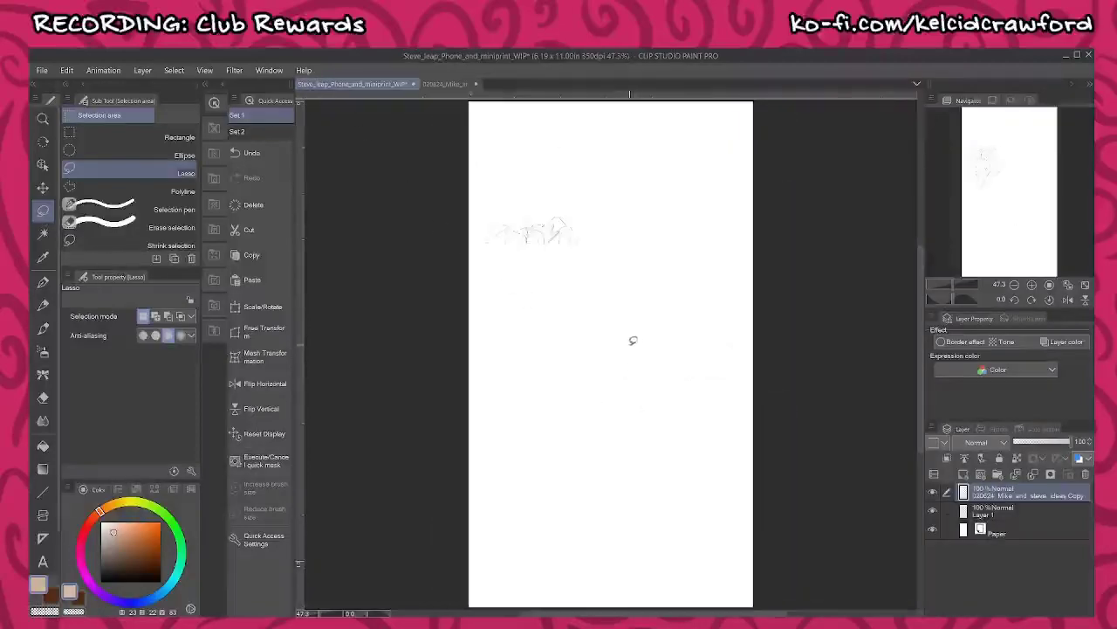
key("k")
left_click_drag(564, 298, 602, 309)
- Select the pasted figure sketch, scale it up proportionally to nearly fill the page, and deselect it
key("m")
mouse_move(574, 203)
left_mouse_down()
mouse_move(532, 204)
mouse_move(513, 278)
mouse_move(553, 362)
mouse_move(639, 344)
mouse_move(643, 267)
mouse_move(583, 213)
left_mouse_up()
left_click(614, 405)
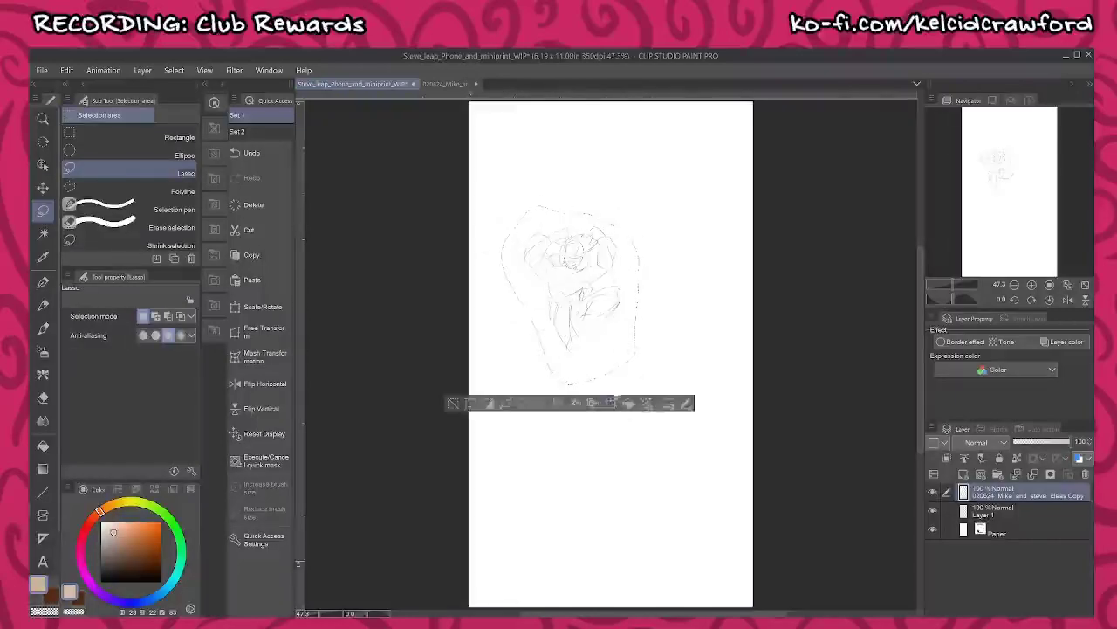
left_click_drag(572, 386, 572, 561)
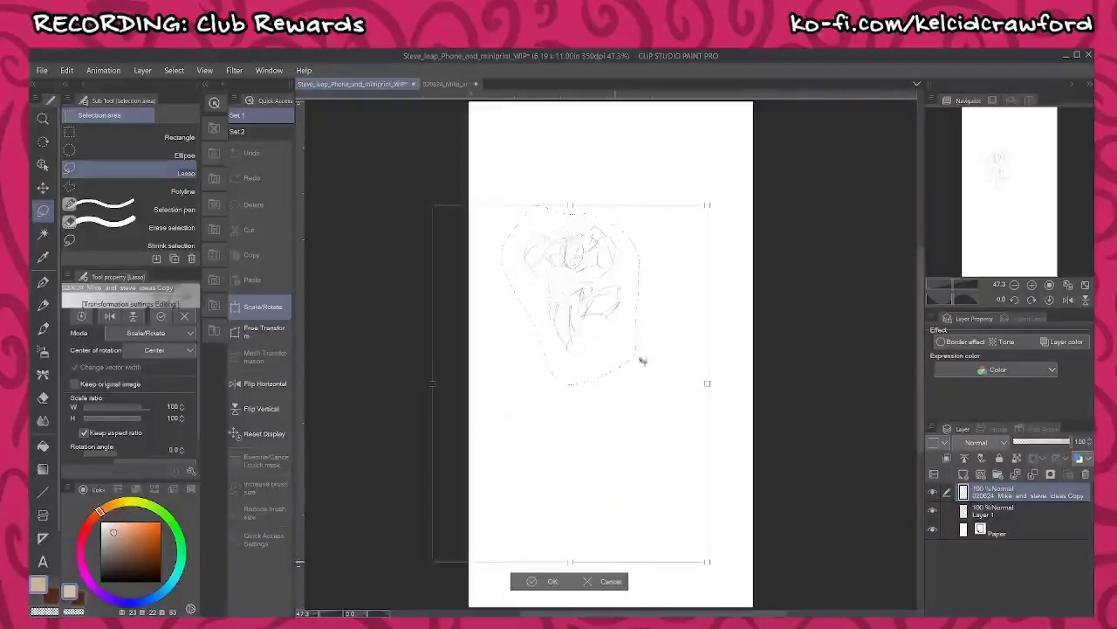
left_click_drag(708, 205, 765, 139)
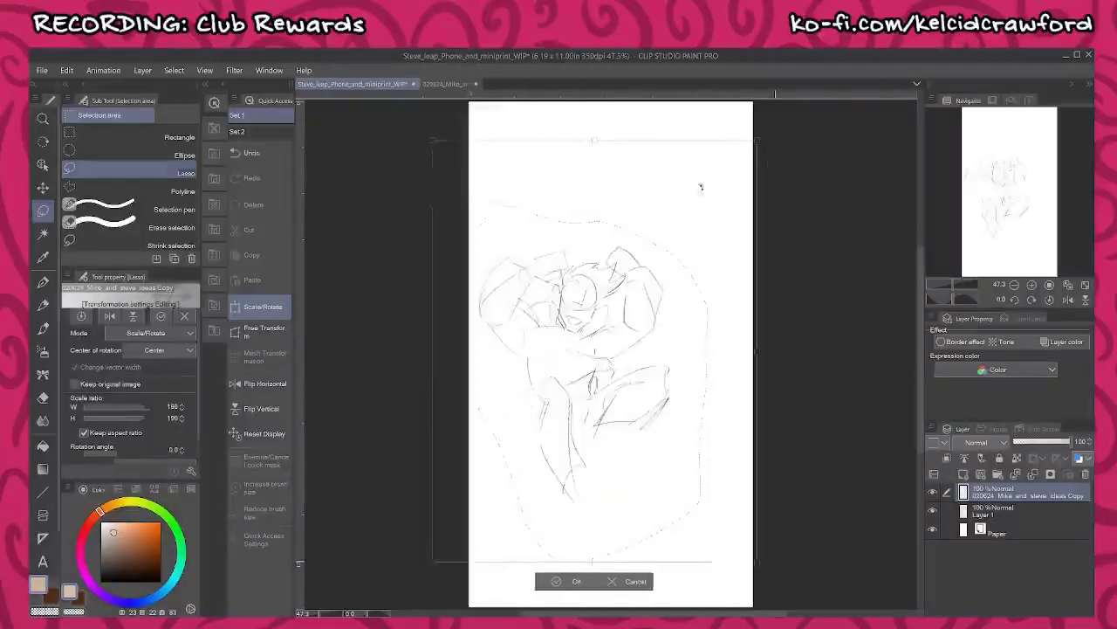
left_click_drag(592, 130, 595, 112)
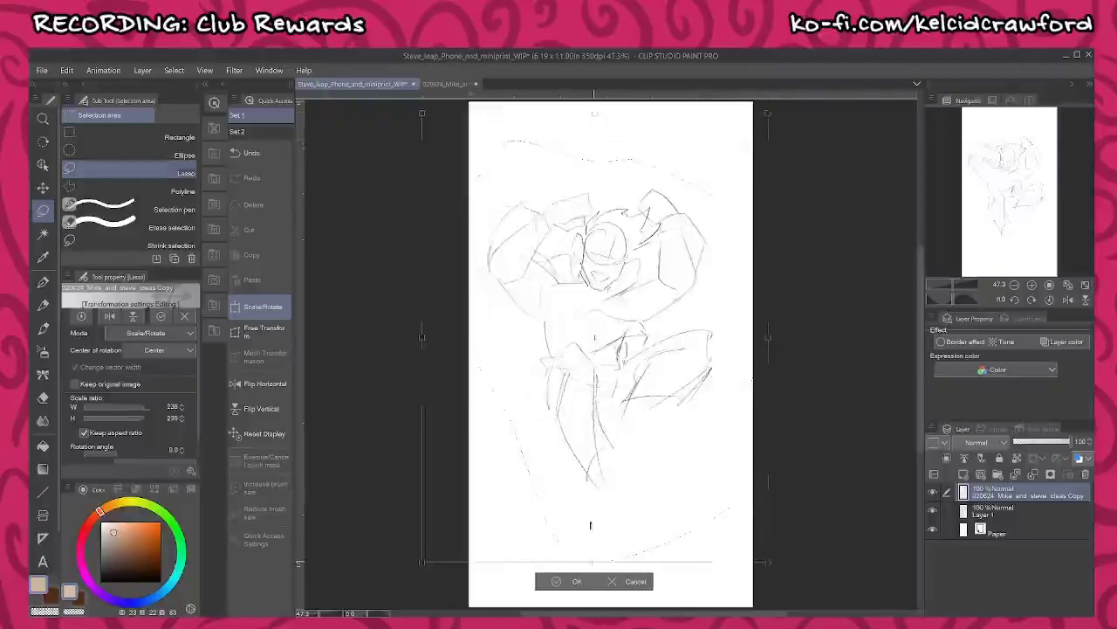
mouse_move(594, 566)
left_mouse_down()
mouse_move(364, 564)
mouse_move(366, 591)
left_mouse_up()
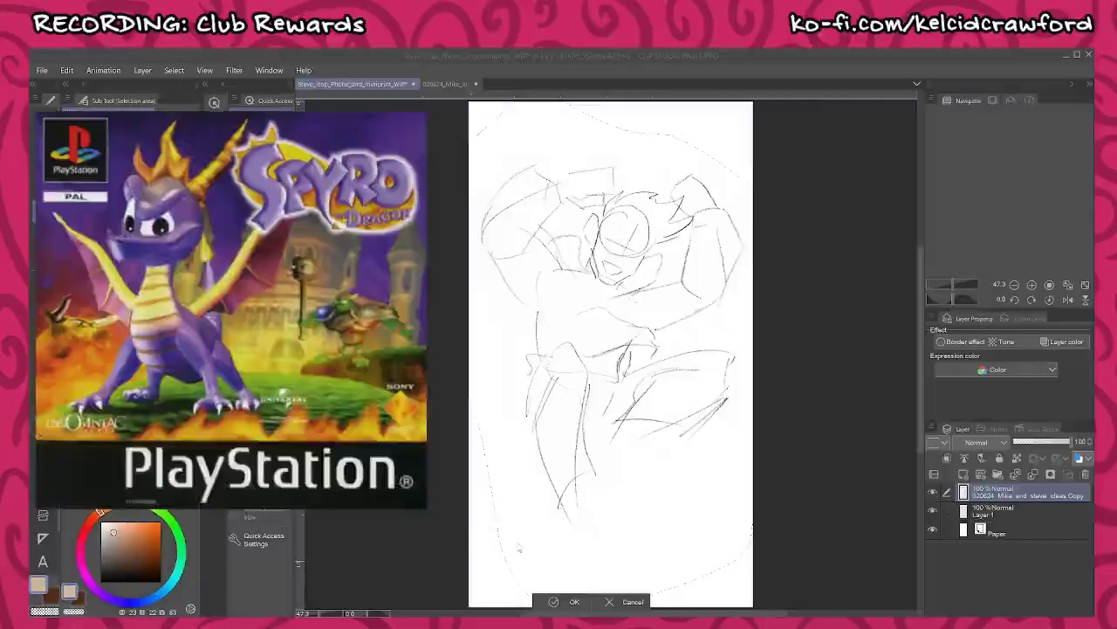
key("Return")
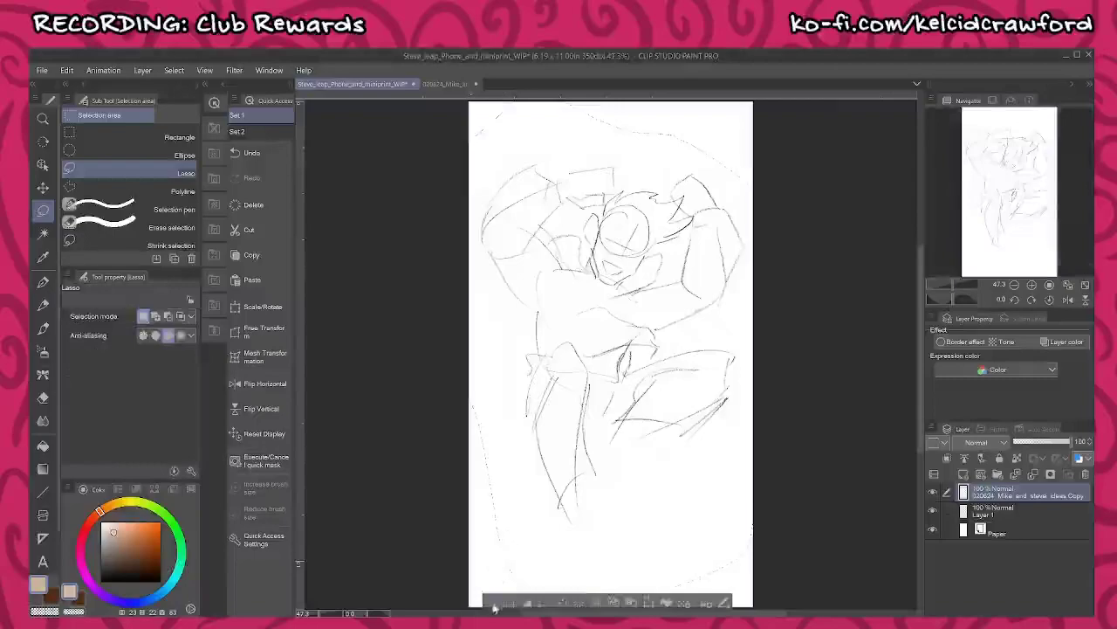
left_click(491, 602)
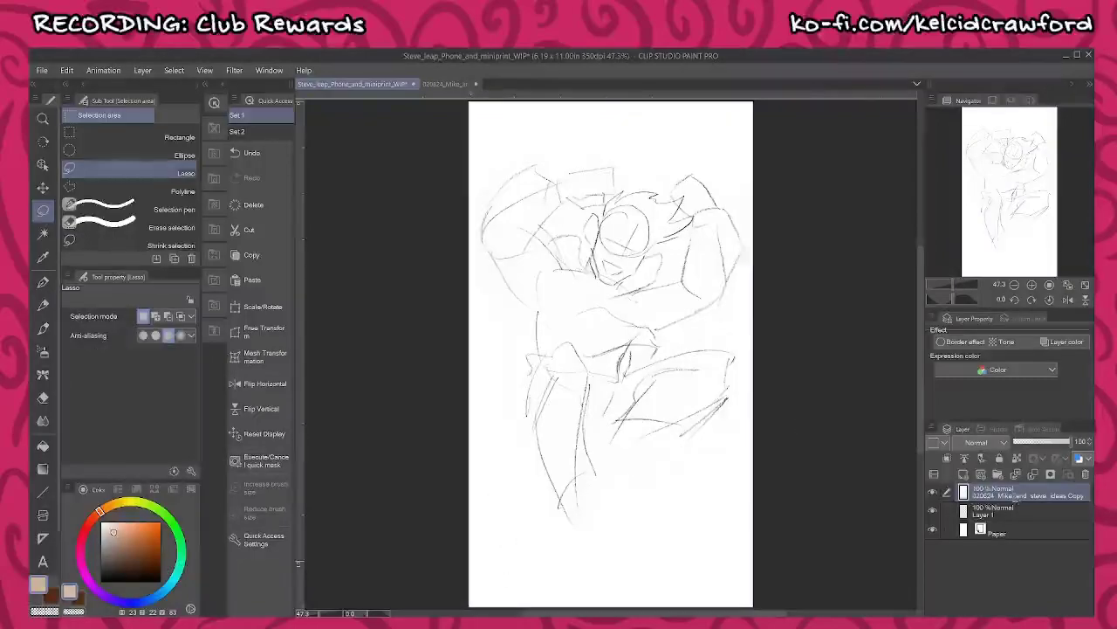
- Rename the pasted sketch layer "thumbs" and place it below Layer 1
double_click(1015, 496)
type("Thumbs")
key("Return")
left_click_drag(1049, 489, 1015, 517)
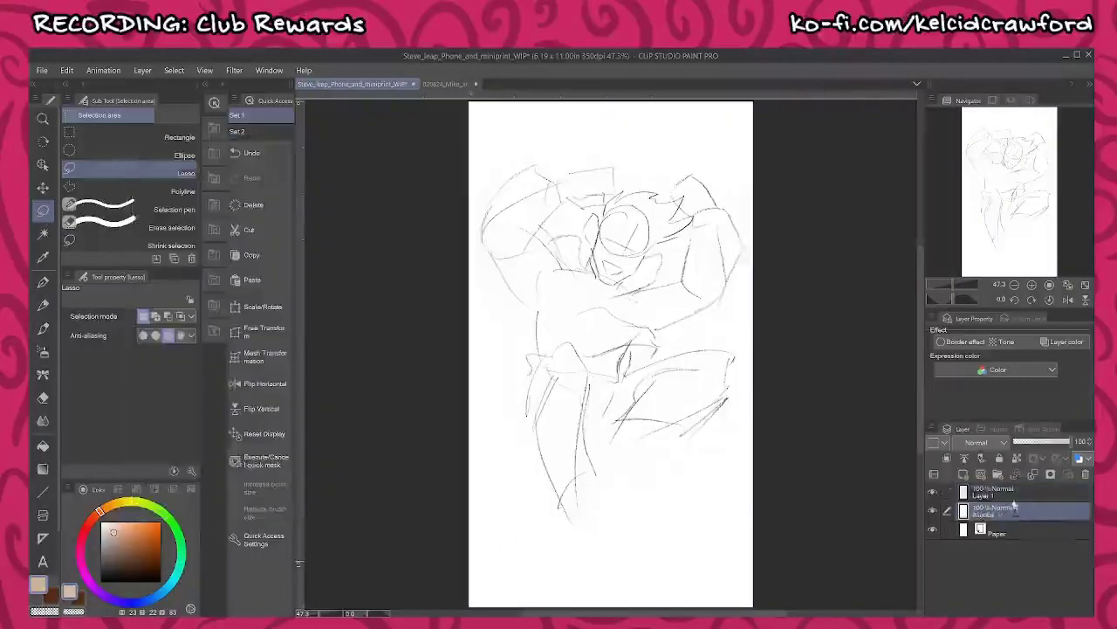
- Rename the empty Layer 1 as "pencils"
double_click(986, 495)
type("pencils")
key("Return")
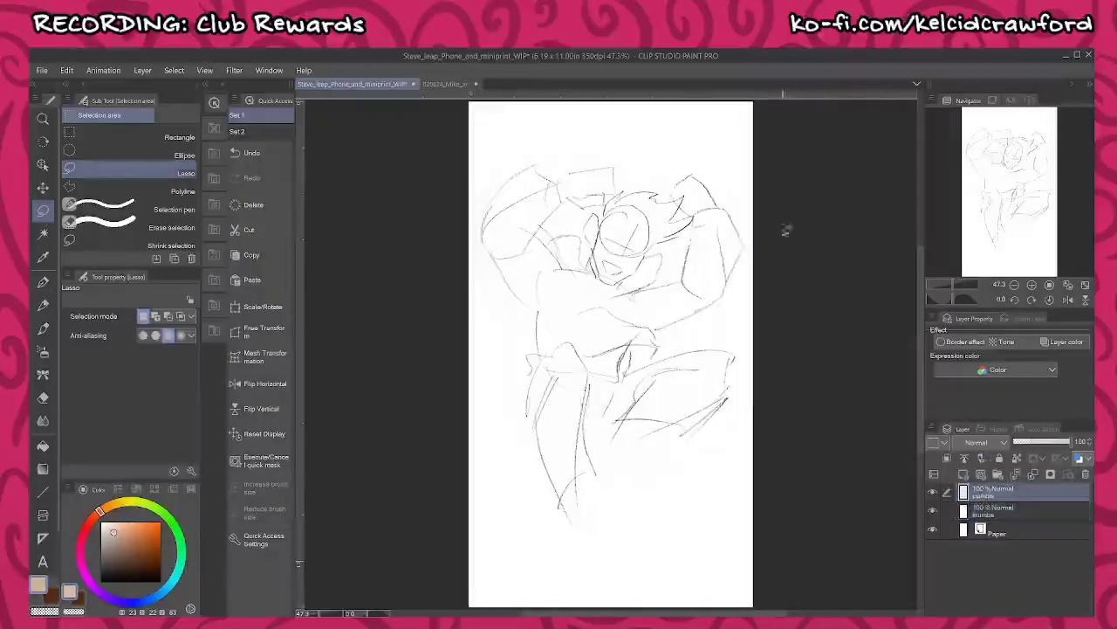
- Lower the thumbs layer's opacity to 35% and make the pencils layer active for drawing
left_click_drag(823, 318, 821, 343)
left_click(1042, 509)
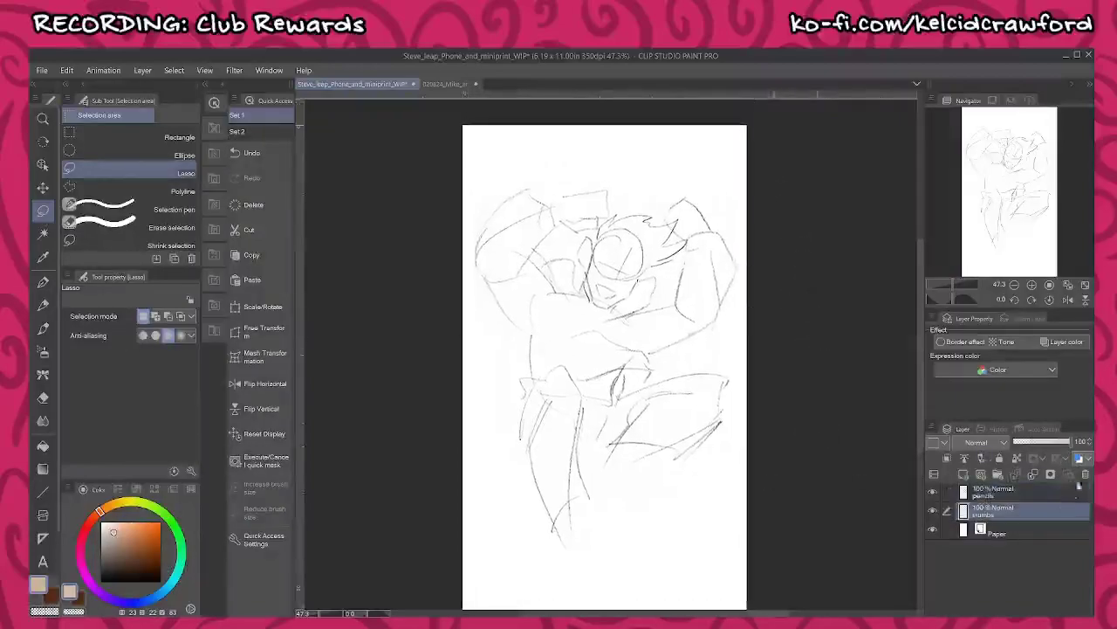
left_click_drag(1080, 442, 1079, 457)
left_click(995, 492)
- Choose the Real pencil with dark brown as the main colour and white as the sub colour
key("p")
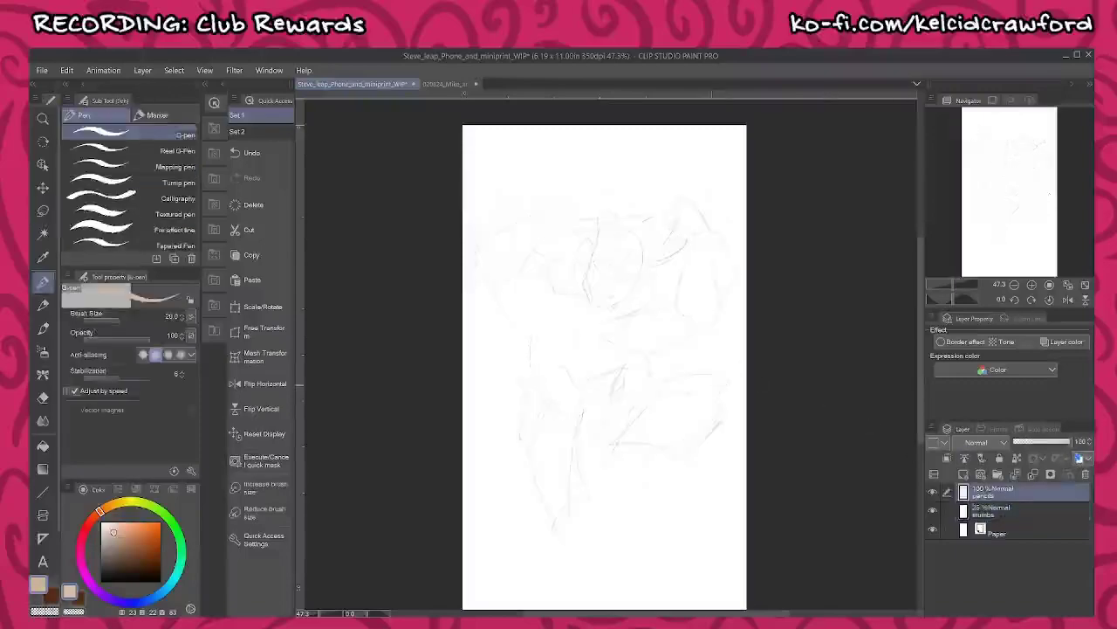
left_click(150, 567)
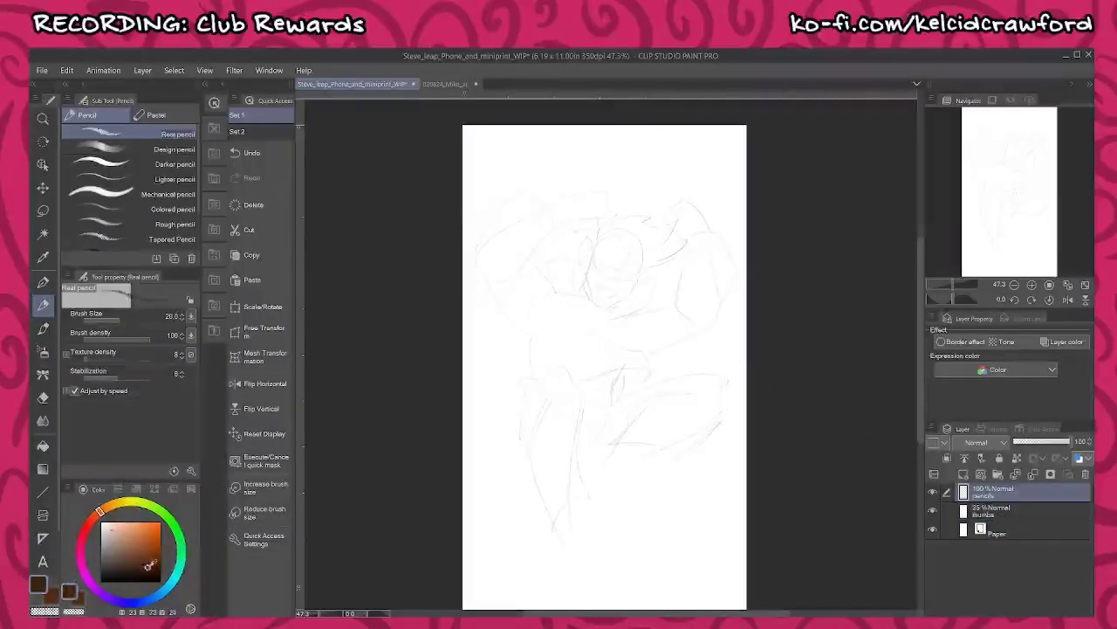
left_click(52, 597)
left_click_drag(127, 524, 96, 505)
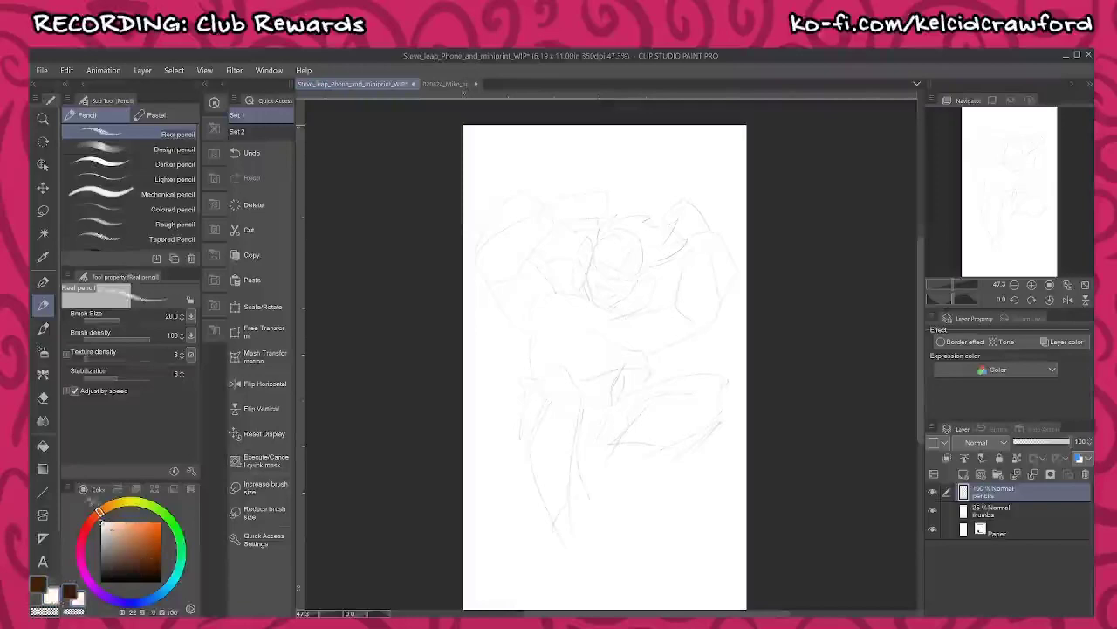
left_click(38, 584)
- Rotate the canvas until the face is upright and show the Steve character reference sheet in the Sub View
scroll(637, 243, "up", 7)
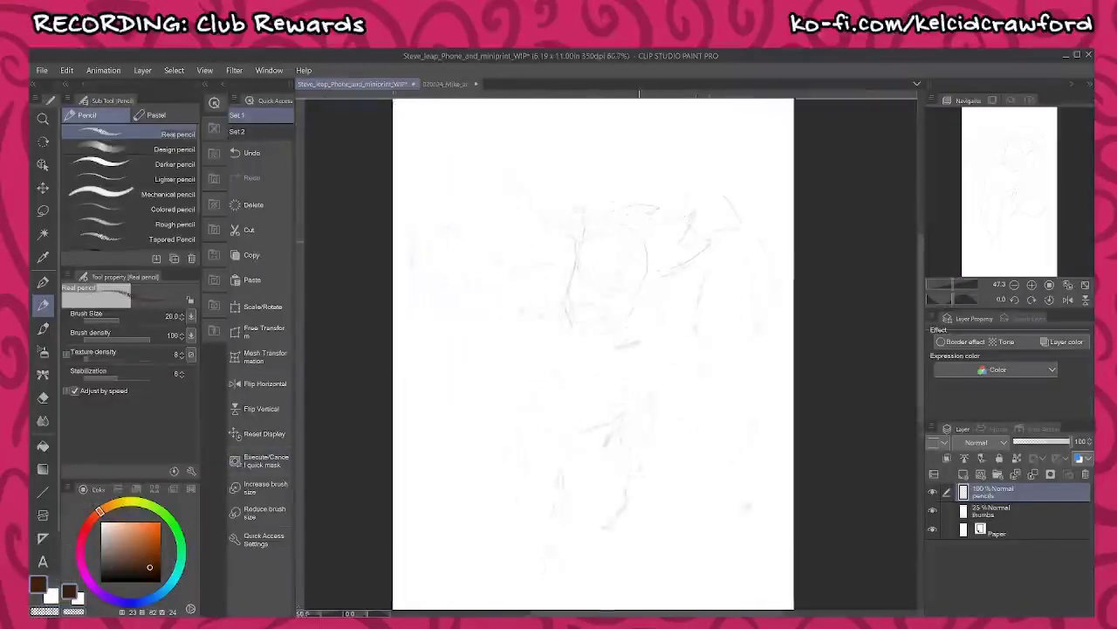
scroll(621, 281, "up", 2)
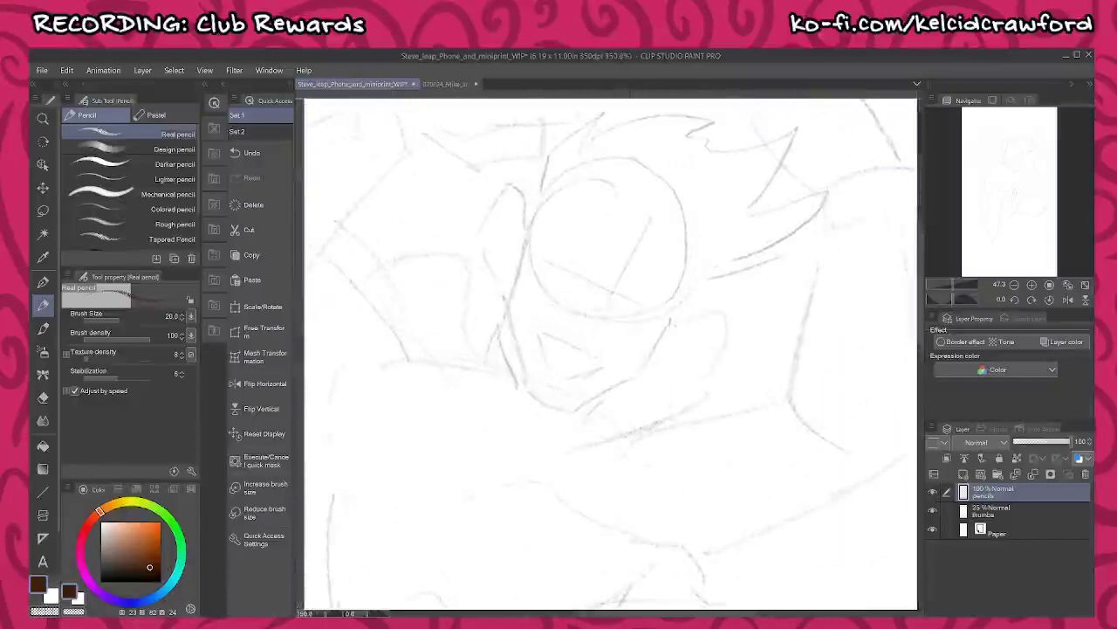
key("ctrl+plus")
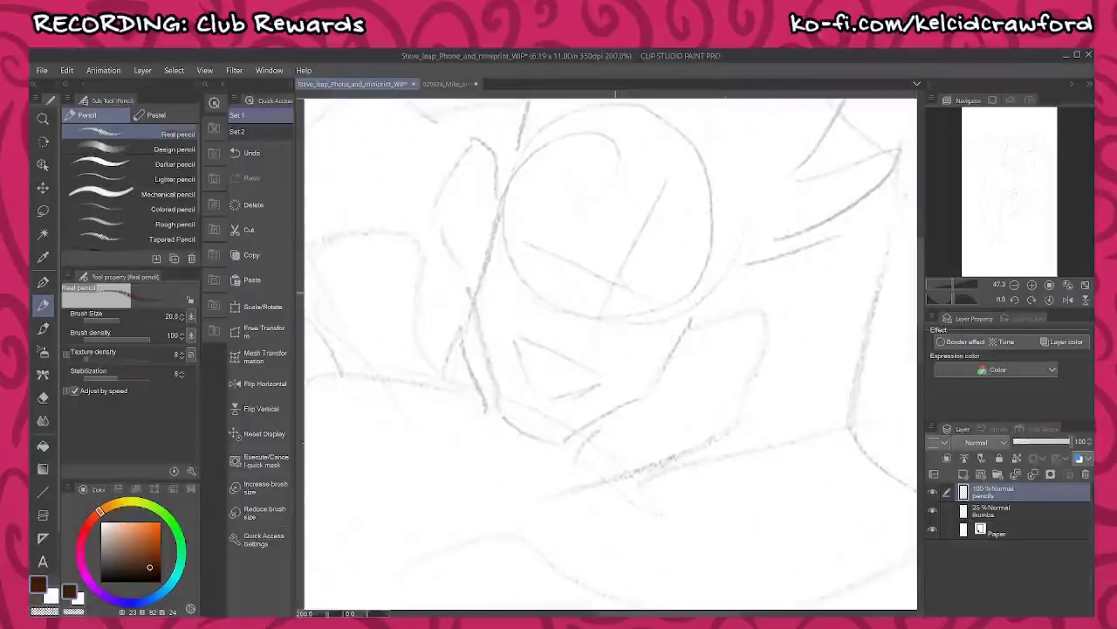
left_click(1013, 300)
left_click(1014, 300)
scroll(577, 297, "up", 3)
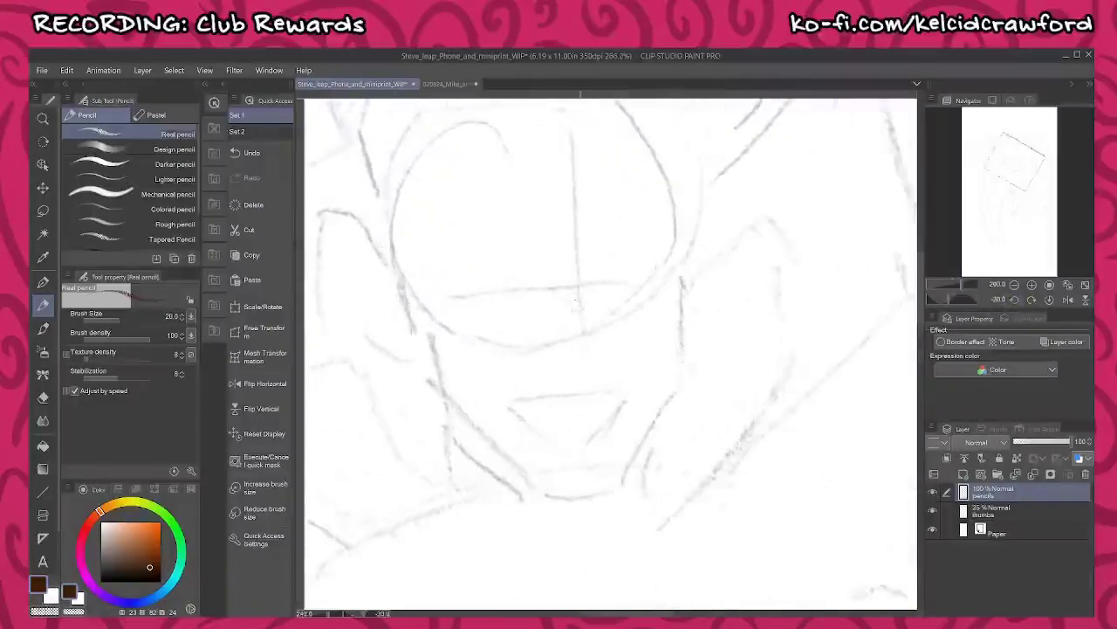
left_click(993, 101)
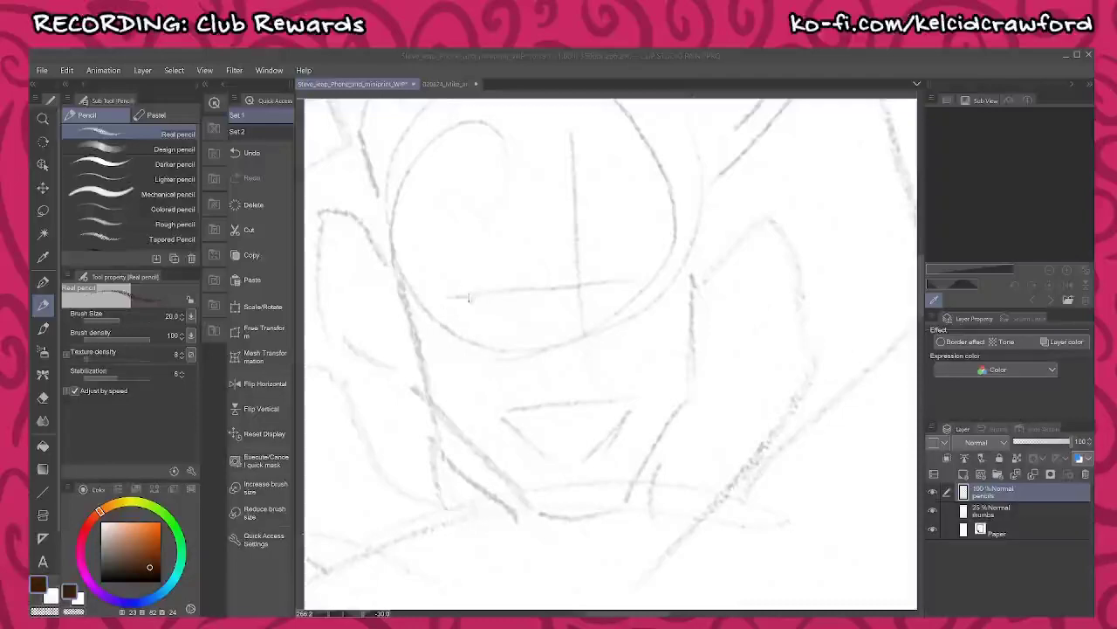
left_click(934, 300)
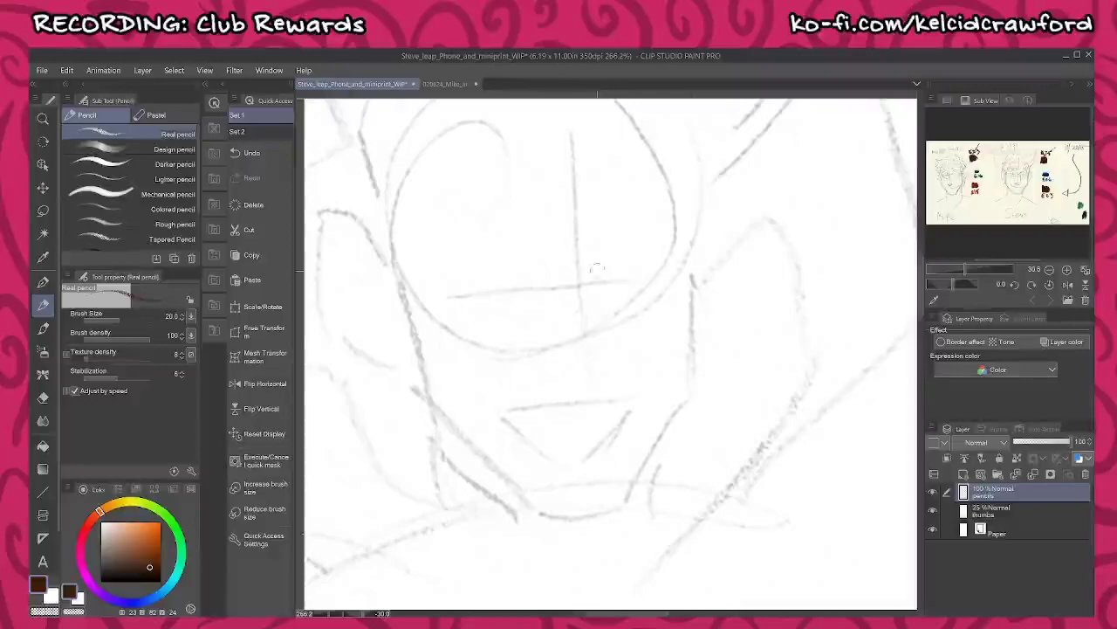
- Pencil the brow crease, nose bridge and nostrils along the face's vertical guide line
scroll(596, 269, "up", 3)
left_click_drag(593, 242, 574, 268)
scroll(1008, 184, "up", 3)
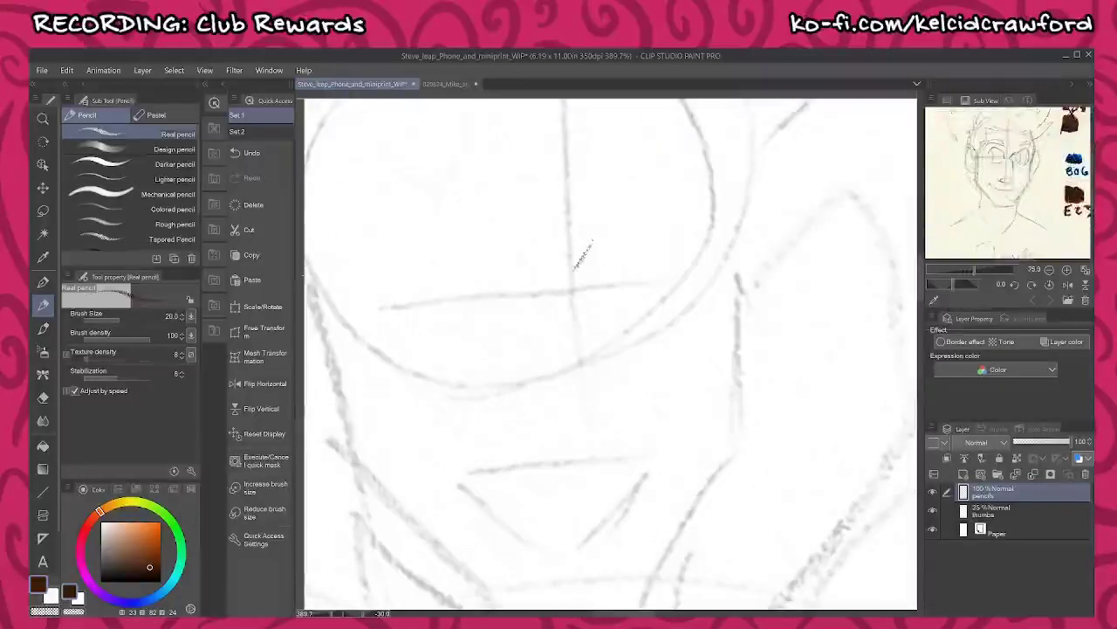
scroll(1008, 184, "down", 2)
left_click_drag(562, 271, 580, 280)
left_click_drag(578, 276, 604, 372)
mouse_move(612, 410)
left_mouse_down()
mouse_move(590, 434)
mouse_move(571, 431)
left_mouse_up()
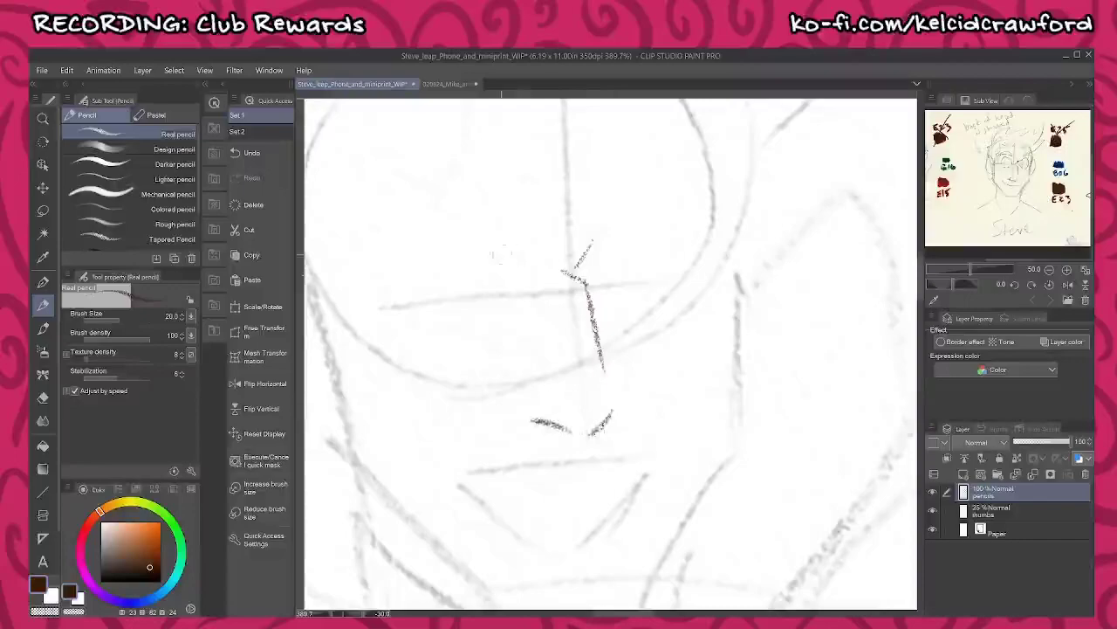
- Pencil rounded outlines for both eyes along the horizontal guide line
left_click_drag(510, 252, 398, 262)
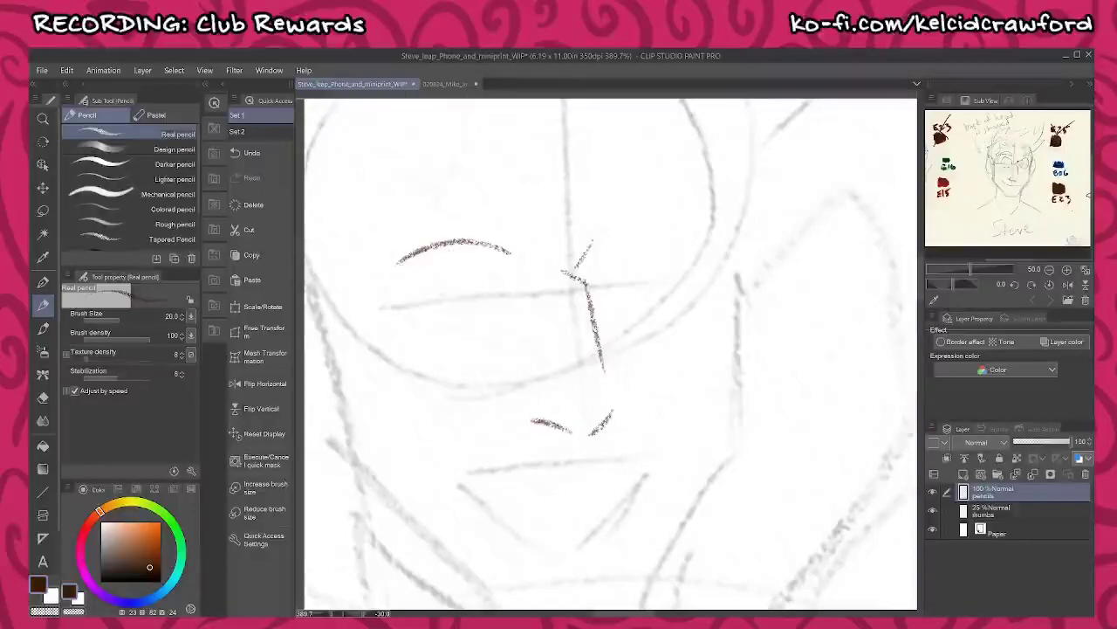
left_click_drag(605, 253, 697, 242)
mouse_move(398, 272)
left_mouse_down()
mouse_move(404, 316)
mouse_move(514, 314)
mouse_move(513, 267)
mouse_move(510, 322)
left_mouse_up()
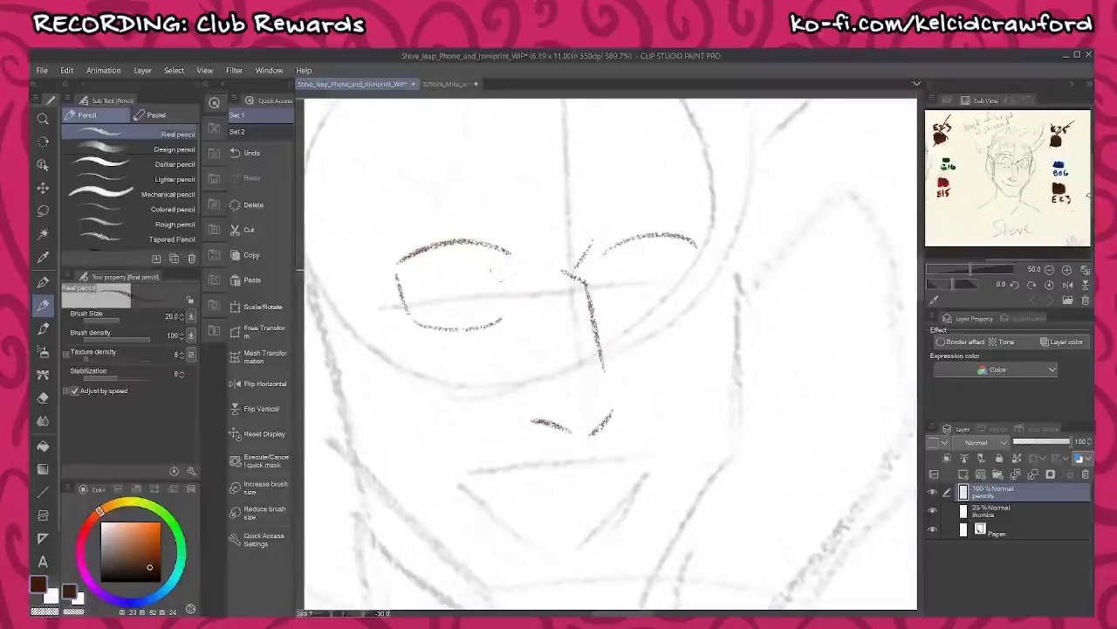
left_click_drag(511, 264, 507, 317)
mouse_move(606, 260)
left_mouse_down()
mouse_move(622, 311)
mouse_move(696, 255)
left_mouse_up()
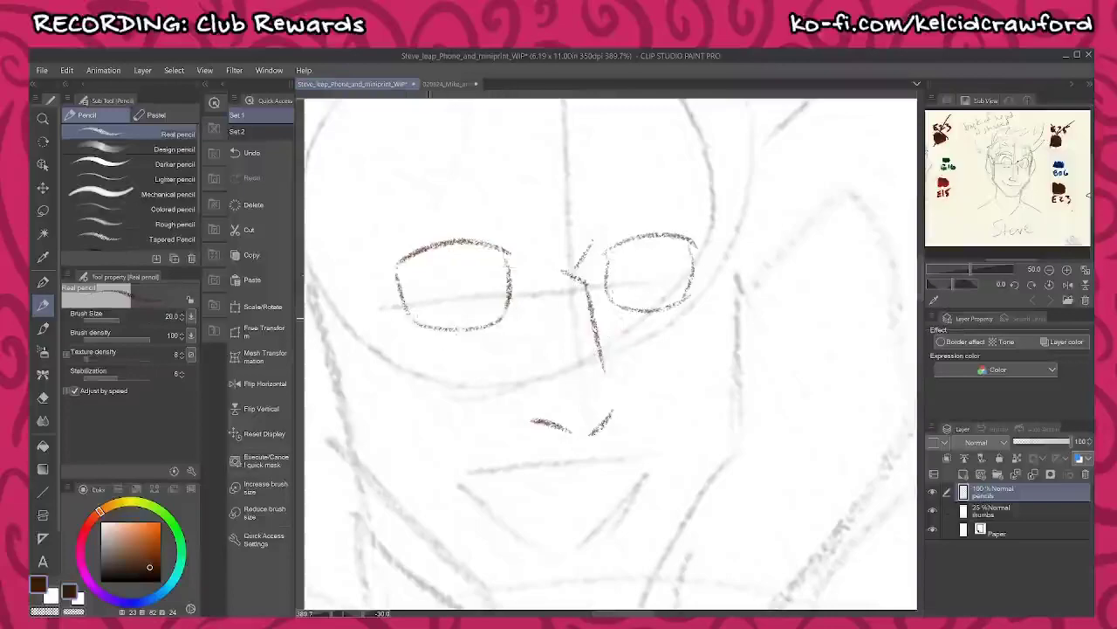
- Pencil arched irises inside both eye outlines
mouse_move(455, 315)
left_mouse_down()
mouse_move(491, 294)
mouse_move(494, 320)
left_mouse_up()
left_click_drag(625, 307, 652, 308)
left_click_drag(559, 279, 592, 333)
left_click_drag(399, 290, 571, 275)
- Delete the pencil marks in a small lassoed area near the nose bridge and clear the selection
key("m")
mouse_move(563, 290)
left_mouse_down()
mouse_move(584, 249)
mouse_move(580, 291)
left_mouse_up()
key("Delete")
left_click(359, 400)
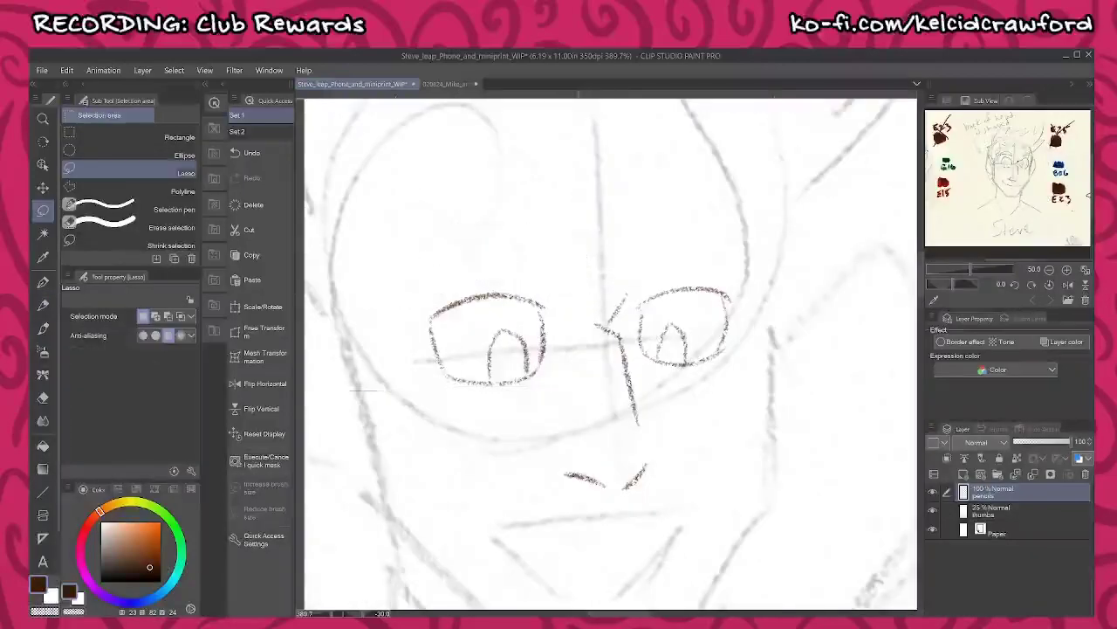
- Pencil thick arched eyebrows above both eyes with the Real pencil
key("p")
key("p")
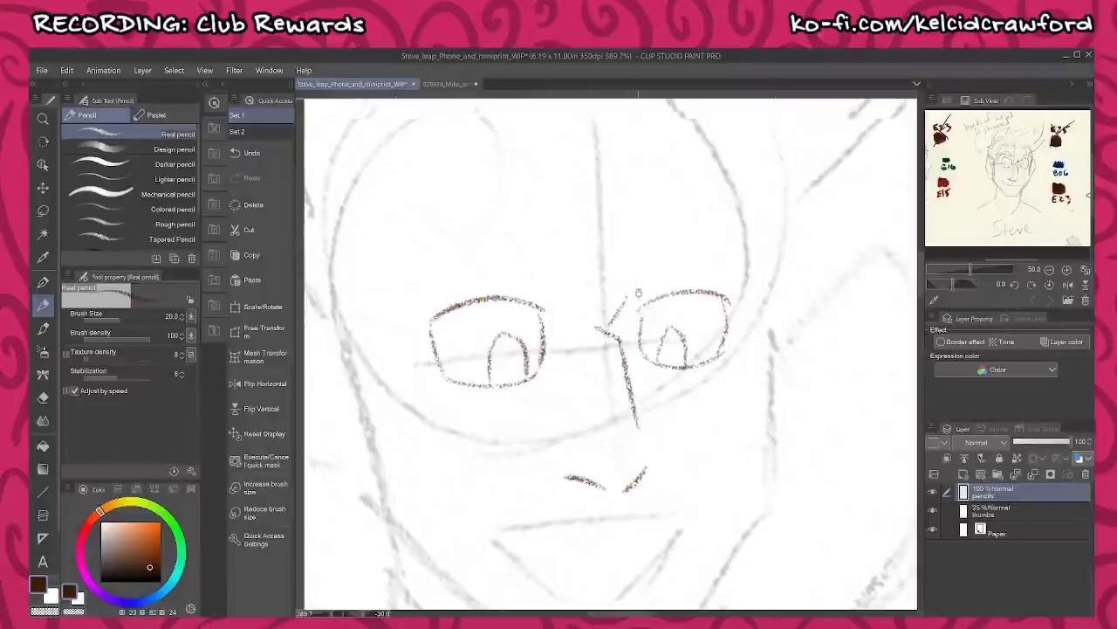
scroll(442, 301, "up", 1)
mouse_move(569, 278)
left_mouse_down()
mouse_move(400, 311)
mouse_move(447, 255)
mouse_move(484, 242)
mouse_move(571, 278)
left_mouse_up()
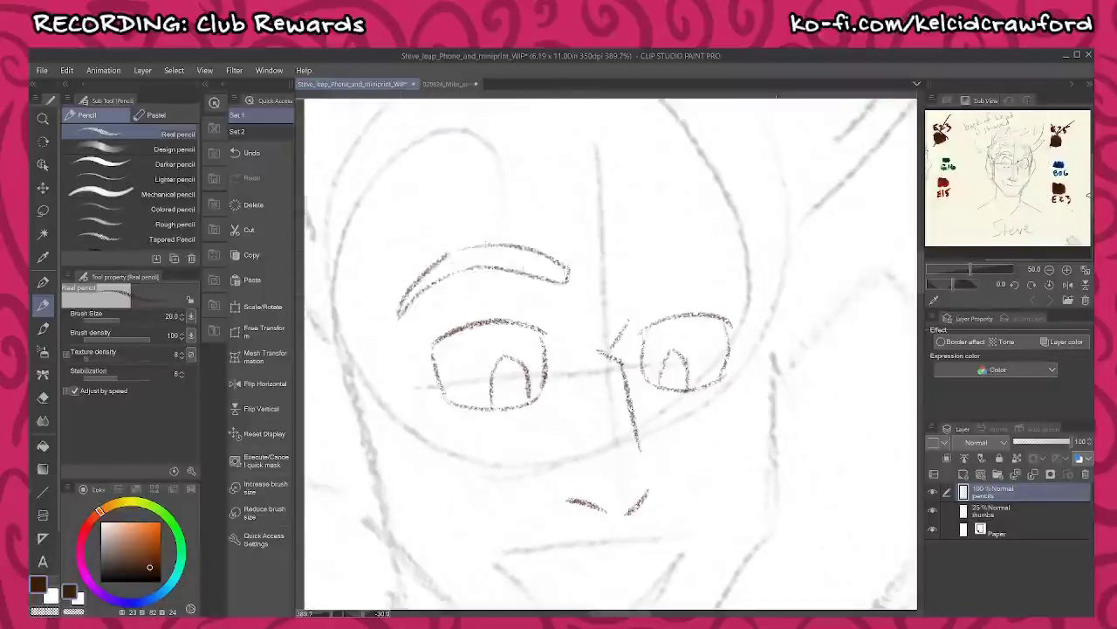
mouse_move(647, 276)
left_mouse_down()
mouse_move(721, 259)
mouse_move(761, 288)
mouse_move(751, 252)
mouse_move(730, 237)
mouse_move(686, 244)
mouse_move(648, 277)
left_mouse_up()
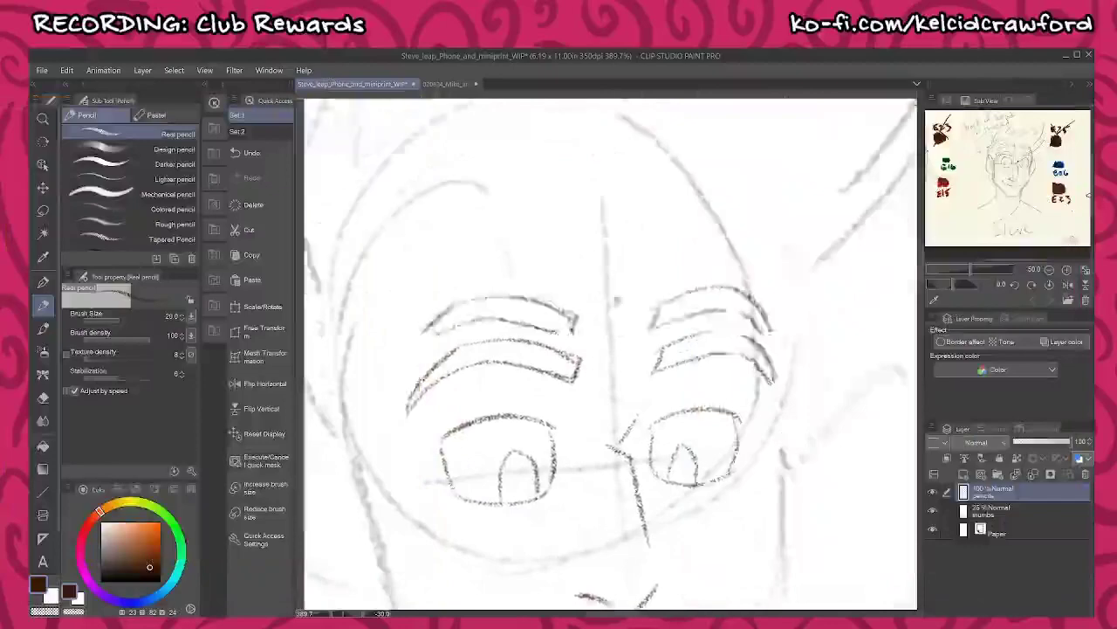
- Pencil a wide open smile below the nose
left_click_drag(594, 609, 585, 349)
mouse_move(491, 389)
left_mouse_down()
mouse_move(720, 369)
mouse_move(696, 372)
left_mouse_up()
mouse_move(488, 383)
left_mouse_down()
mouse_move(660, 436)
mouse_move(690, 379)
left_mouse_up()
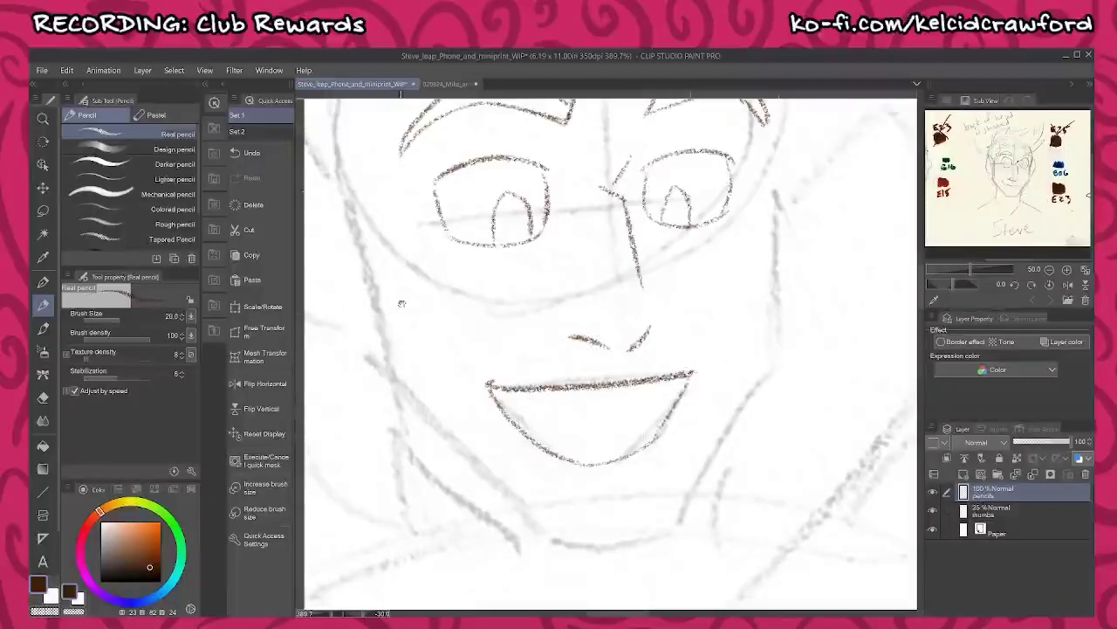
- Pencil the face's left cheek and jaw line down to the chin
left_click_drag(401, 303, 419, 338)
mouse_move(358, 223)
left_mouse_down()
mouse_move(406, 410)
mouse_move(550, 551)
left_mouse_up()
left_click_drag(574, 576, 708, 548)
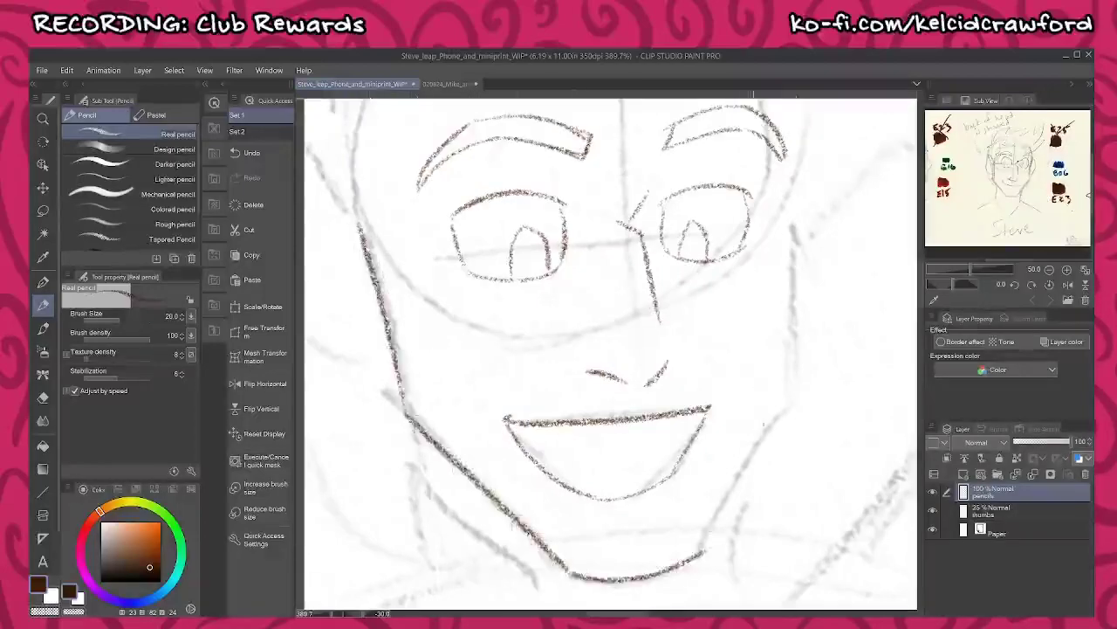
- Pencil the face's right cheek and jaw, undoing and redrawing the jaw line so it joins the chin
mouse_move(796, 205)
left_mouse_down()
mouse_move(796, 396)
mouse_move(703, 558)
left_mouse_up()
left_click_drag(634, 580, 702, 557)
left_click_drag(733, 499, 697, 560)
key("ctrl+z")
key("ctrl+z")
mouse_move(797, 382)
left_mouse_down()
mouse_move(699, 553)
mouse_move(620, 575)
left_mouse_up()
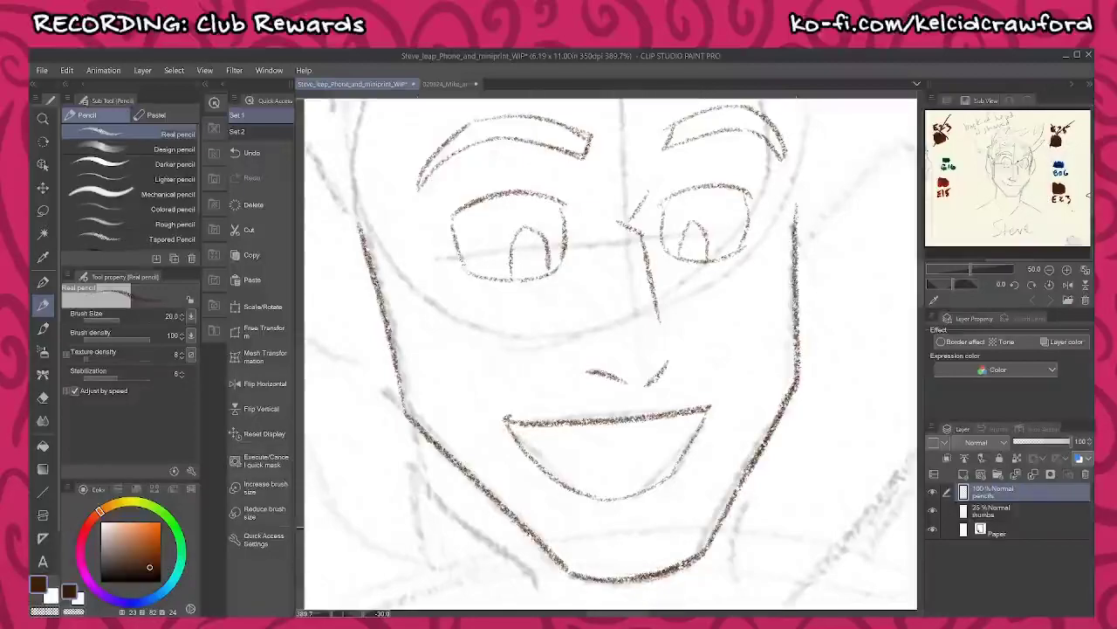
- Pencil the ears on both sides of the head, adding inner detail to the left one
left_click_drag(744, 342, 759, 500)
left_click_drag(480, 429, 563, 422)
mouse_move(477, 364)
left_mouse_down()
mouse_move(544, 339)
mouse_move(472, 293)
mouse_move(442, 395)
mouse_move(545, 468)
mouse_move(555, 447)
mouse_move(510, 414)
mouse_move(526, 388)
left_mouse_up()
left_click_drag(755, 384, 523, 384)
mouse_move(732, 351)
left_mouse_down()
mouse_move(761, 281)
mouse_move(789, 365)
mouse_move(734, 451)
mouse_move(826, 459)
mouse_move(795, 440)
mouse_move(796, 452)
left_mouse_up()
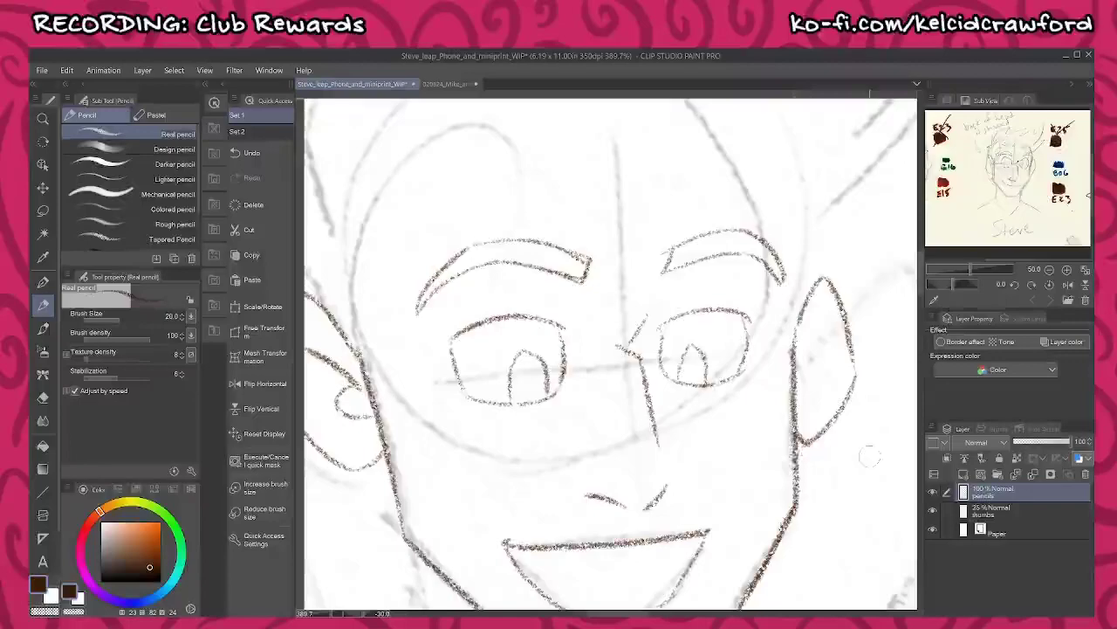
- Pencil the inner detail of the ear on the right side of the head
mouse_move(803, 389)
left_mouse_down()
mouse_move(800, 365)
mouse_move(828, 315)
left_mouse_up()
left_click_drag(679, 394, 733, 519)
left_click_drag(658, 318, 652, 330)
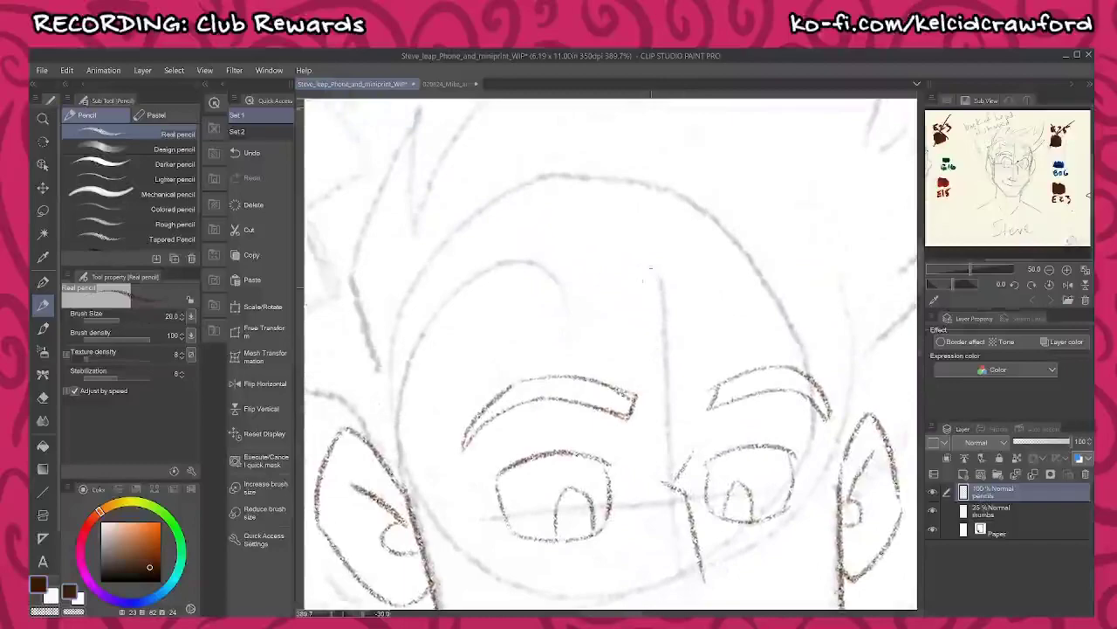
- Pencil a wavy hairline across the forehead and down both temples, adding short sideburn strokes beside the left ear
mouse_move(650, 281)
left_mouse_down()
mouse_move(531, 258)
mouse_move(423, 314)
mouse_move(424, 419)
mouse_move(435, 433)
mouse_move(410, 522)
mouse_move(426, 539)
mouse_move(742, 253)
mouse_move(803, 260)
mouse_move(789, 265)
mouse_move(847, 347)
left_mouse_up()
left_click_drag(808, 259, 792, 260)
left_click_drag(742, 245, 704, 261)
left_click_drag(807, 295, 770, 227)
mouse_move(756, 188)
left_mouse_down()
mouse_move(812, 297)
mouse_move(804, 414)
left_mouse_up()
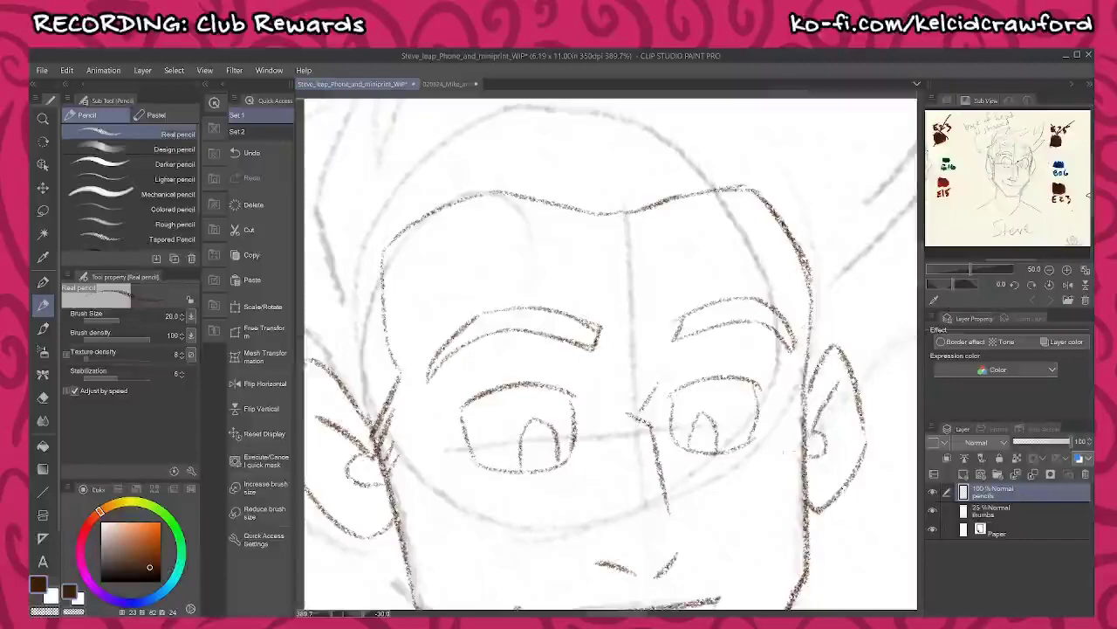
left_click_drag(679, 304, 674, 213)
mouse_move(601, 206)
left_mouse_down()
mouse_move(632, 262)
mouse_move(738, 348)
left_mouse_up()
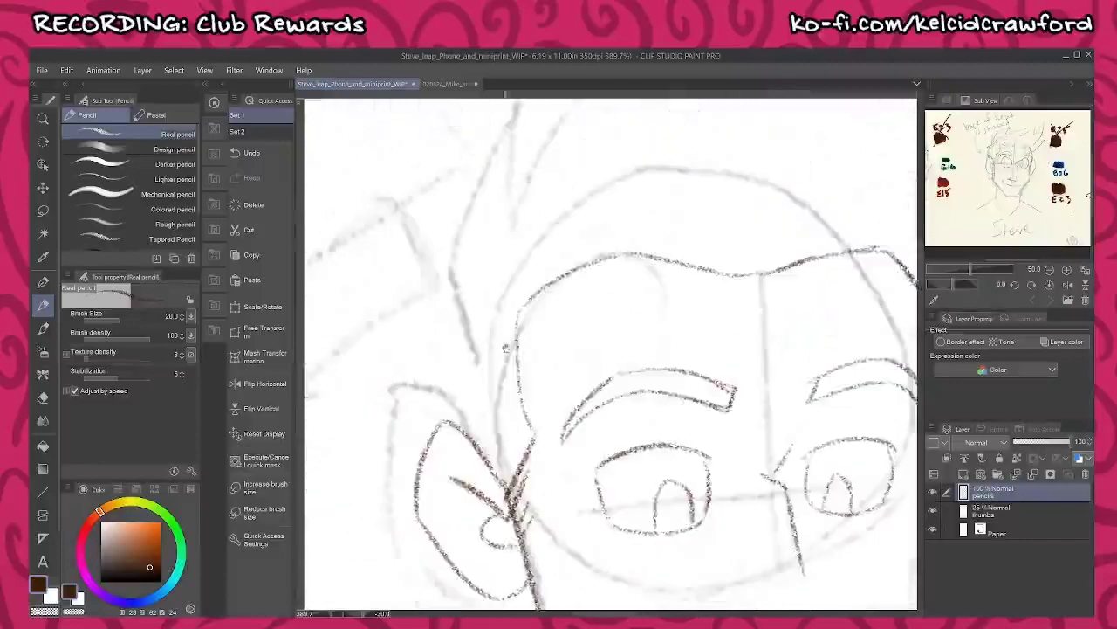
- Pencil the neck lines on both sides of the jaw, over the thumbnail
left_click_drag(507, 348, 580, 314)
mouse_move(517, 295)
left_mouse_down()
mouse_move(490, 311)
mouse_move(505, 328)
mouse_move(513, 376)
left_mouse_up()
mouse_move(628, 498)
left_mouse_down()
mouse_move(572, 334)
mouse_move(499, 188)
left_mouse_up()
left_click_drag(686, 514, 584, 403)
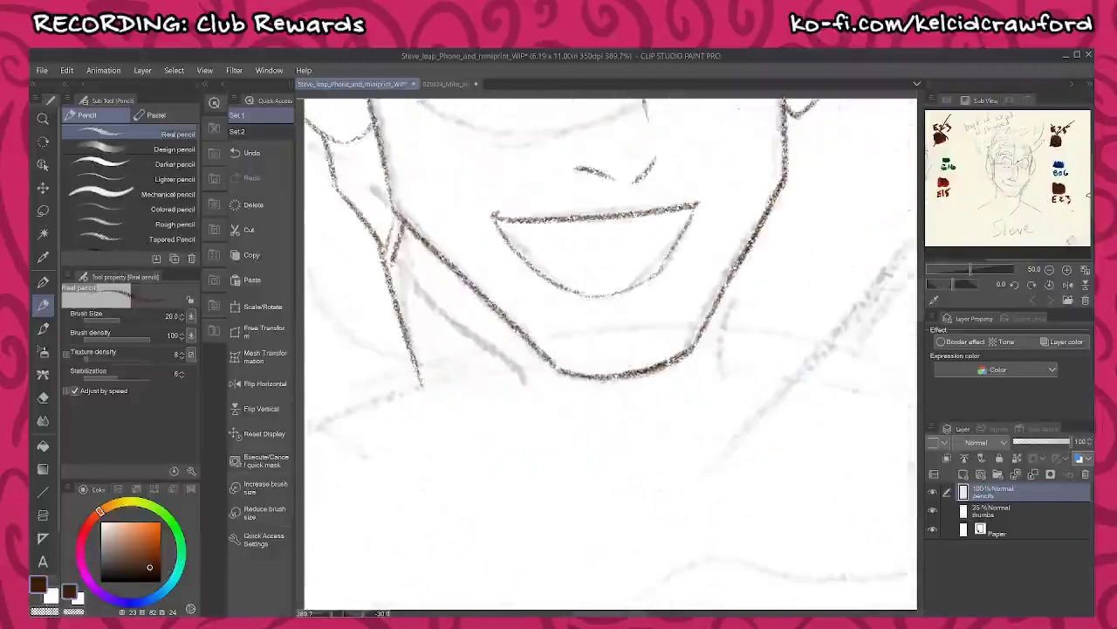
left_click_drag(719, 304, 741, 398)
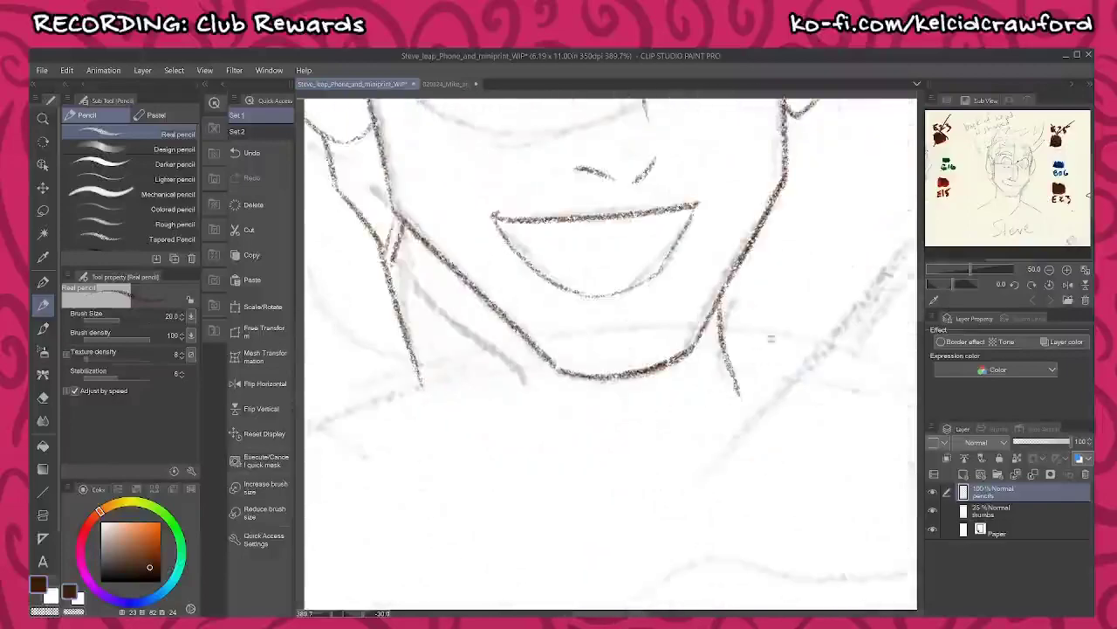
- Pencil the jagged hair outline rising from above the left ear toward the top of the head
left_click_drag(772, 338, 779, 417)
left_click_drag(672, 185, 644, 478)
left_click_drag(540, 237, 683, 507)
left_click_drag(509, 391, 517, 364)
mouse_move(430, 487)
left_mouse_down()
mouse_move(409, 447)
mouse_move(419, 307)
mouse_move(467, 243)
mouse_move(457, 377)
mouse_move(600, 171)
mouse_move(700, 126)
left_mouse_up()
left_click_drag(701, 127, 458, 234)
- Pencil the pointed hair spikes across the top of the head and down the right side to the temple
left_click_drag(465, 238, 397, 332)
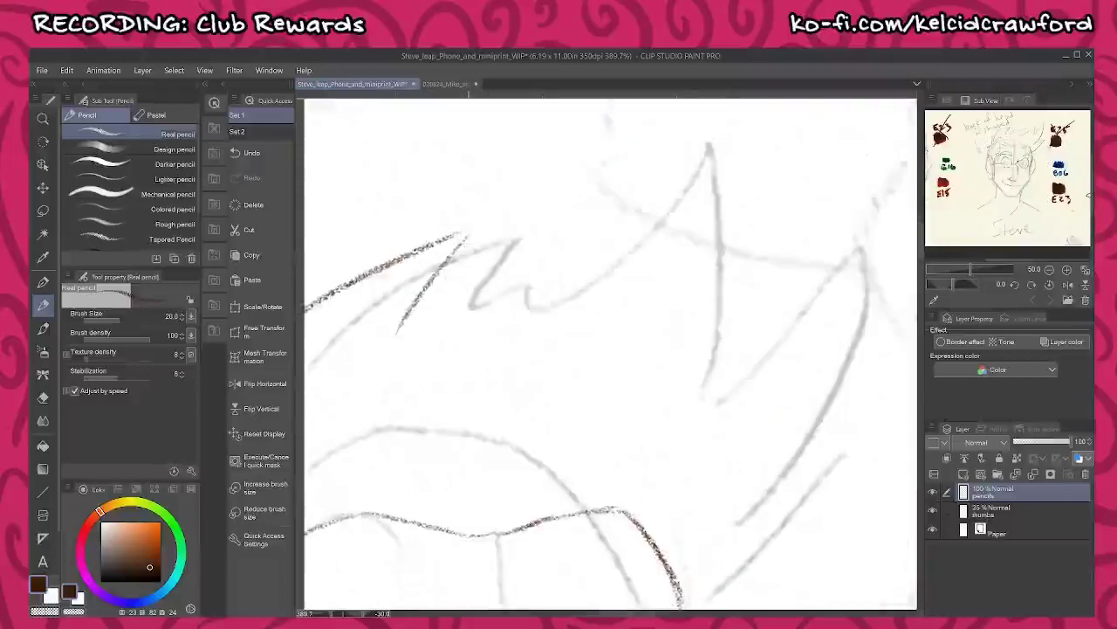
mouse_move(474, 228)
left_mouse_down()
mouse_move(448, 259)
mouse_move(442, 237)
left_mouse_up()
mouse_move(398, 330)
left_mouse_down()
mouse_move(587, 239)
mouse_move(527, 297)
mouse_move(711, 189)
mouse_move(726, 166)
left_mouse_up()
mouse_move(732, 150)
left_mouse_down()
mouse_move(728, 351)
mouse_move(702, 401)
mouse_move(862, 313)
mouse_move(803, 475)
mouse_move(742, 537)
left_mouse_up()
mouse_move(742, 537)
left_mouse_down()
mouse_move(710, 332)
mouse_move(796, 302)
mouse_move(656, 426)
left_mouse_up()
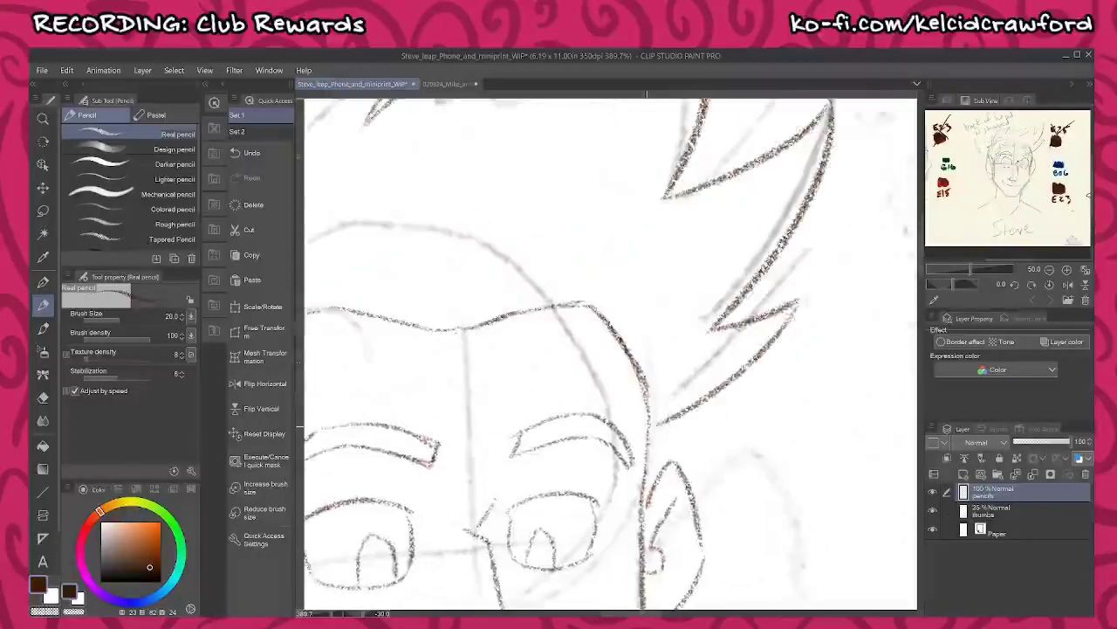
- Pencil the shoulder slopes on both sides of the neck and the collarbone curves below them
mouse_move(714, 534)
left_mouse_down()
mouse_move(756, 336)
mouse_move(778, 294)
left_mouse_up()
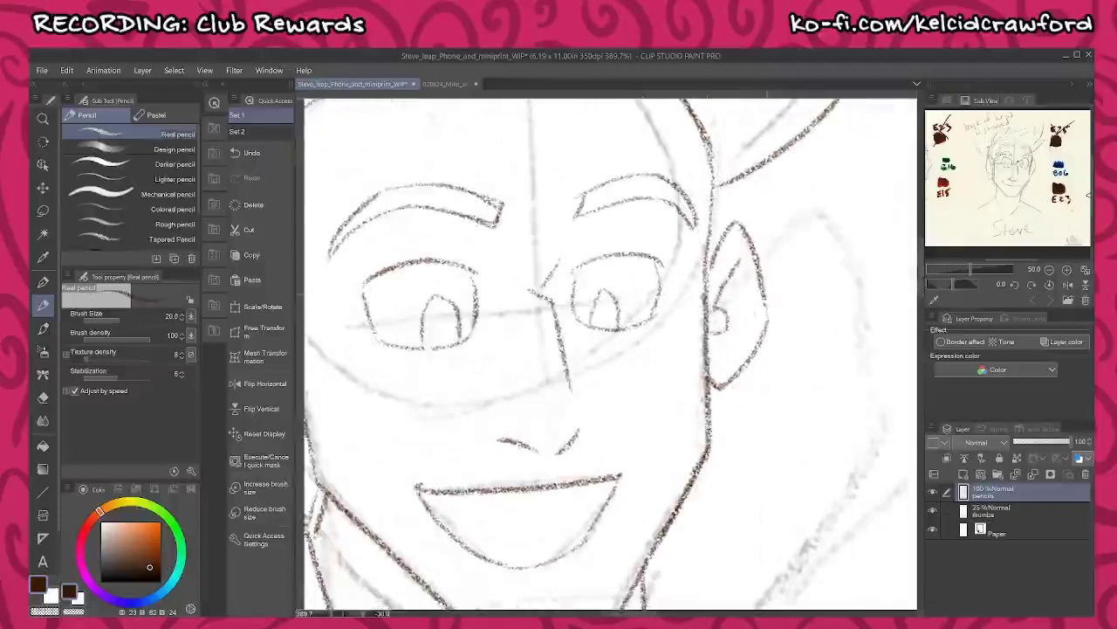
scroll(766, 306, "down", 6)
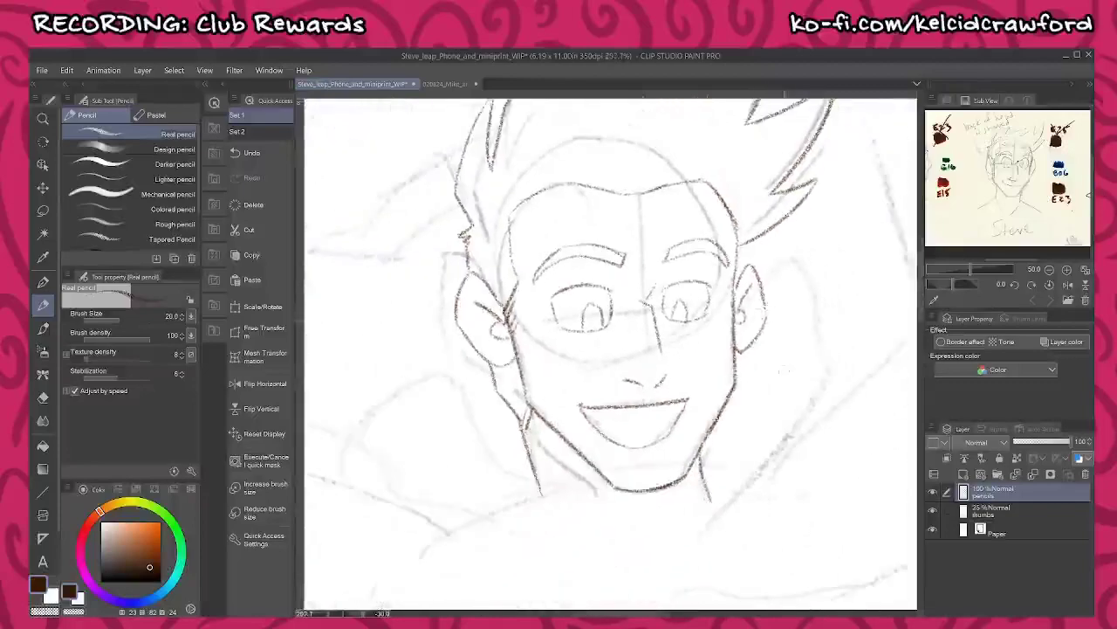
scroll(779, 374, "down", 3)
left_click_drag(837, 374, 731, 293)
scroll(475, 499, "up", 3)
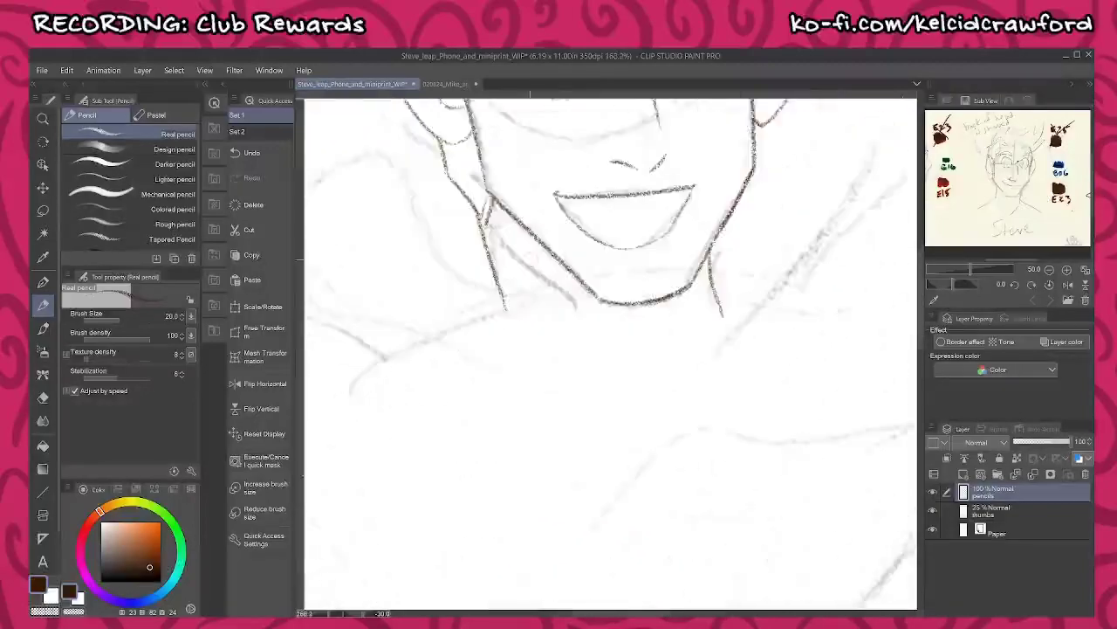
mouse_move(470, 205)
left_mouse_down()
mouse_move(504, 310)
mouse_move(488, 224)
mouse_move(512, 313)
left_mouse_up()
key("ctrl+minus")
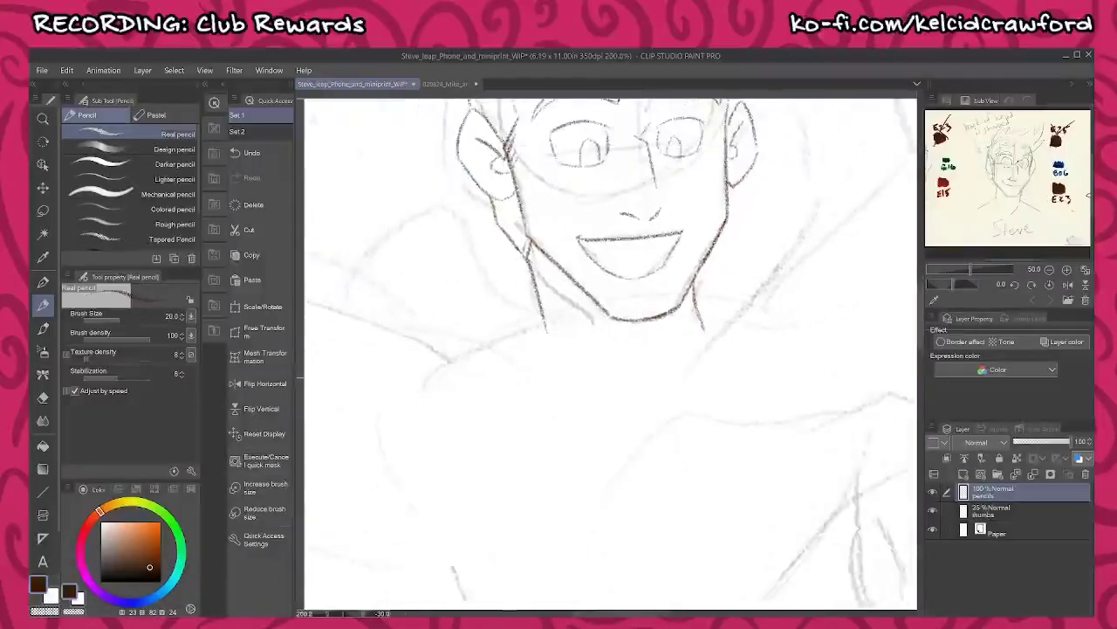
scroll(819, 376, "up", 2)
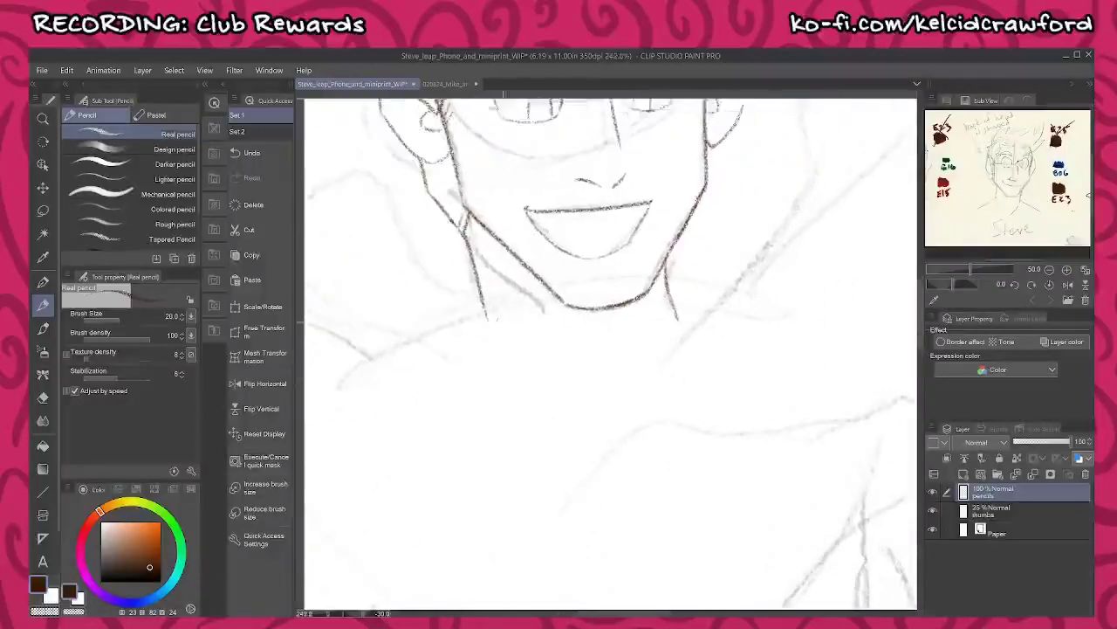
key("ctrl+minus")
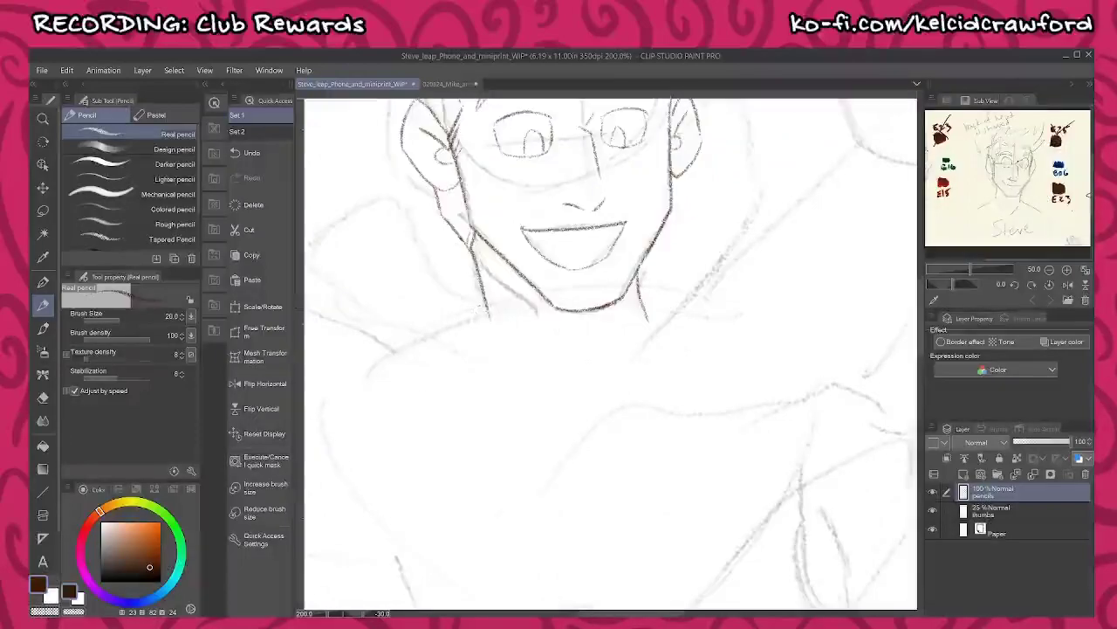
left_click_drag(484, 299, 412, 333)
left_click_drag(642, 295, 685, 306)
mouse_move(428, 347)
left_mouse_down()
mouse_move(578, 342)
mouse_move(724, 318)
left_mouse_up()
- Switch the reference preview to the canvas Navigator and reset the canvas rotation
scroll(736, 288, "down", 3)
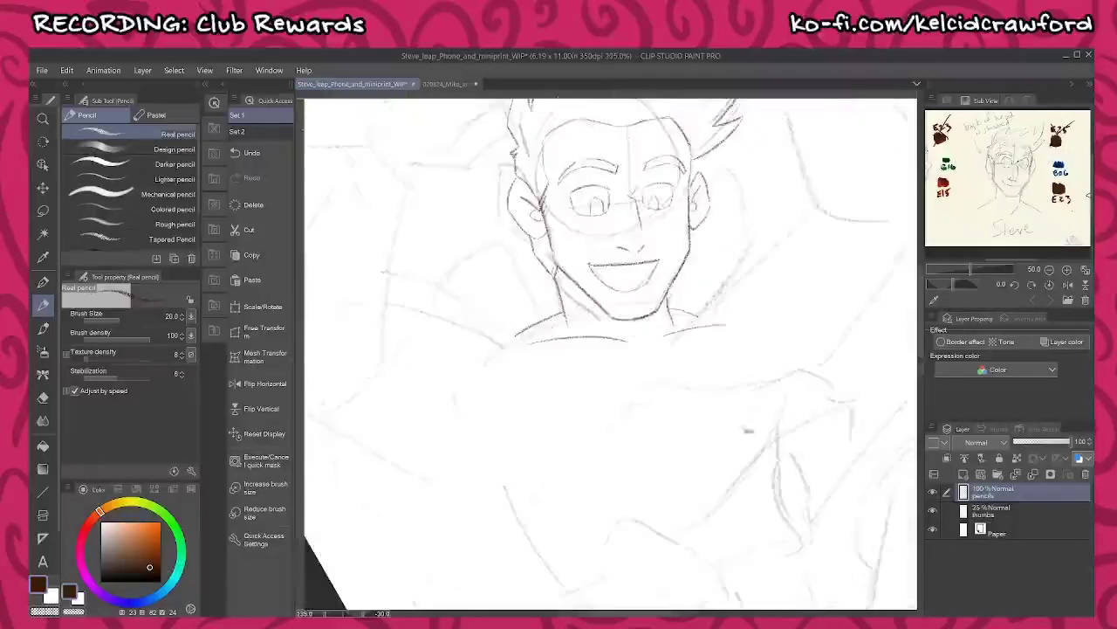
left_click_drag(749, 433, 651, 346)
scroll(611, 349, "up", 3)
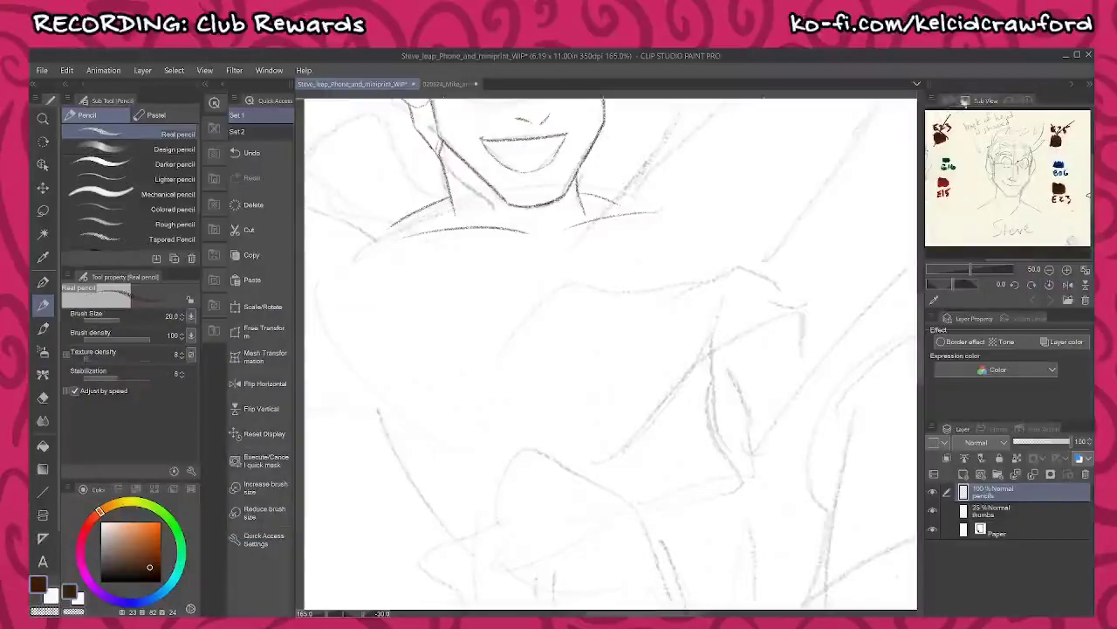
left_click(965, 101)
left_click(1051, 300)
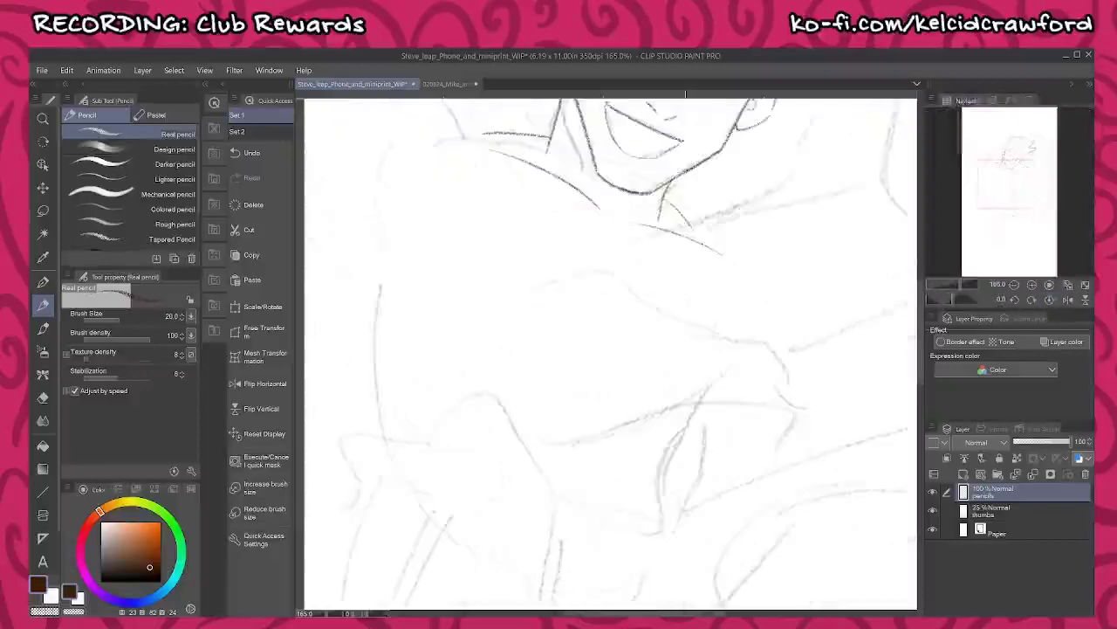
- Pencil the left shoulder and side of the torso, plus the top curve of the right shoulder
left_click_drag(759, 326, 716, 471)
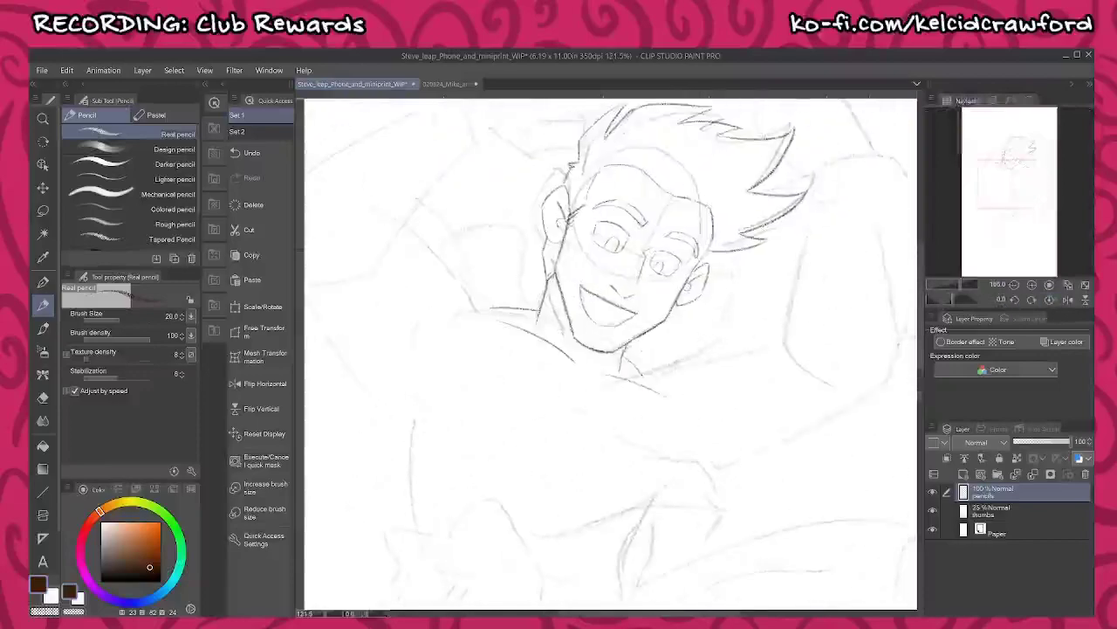
scroll(492, 360, "up", 3)
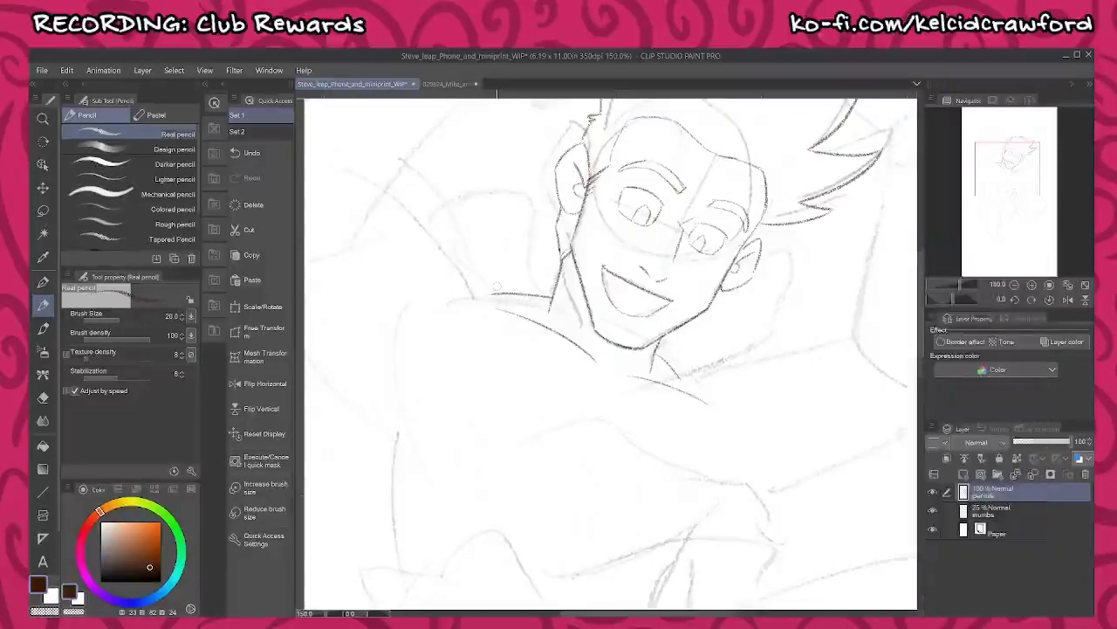
scroll(496, 285, "down", 3)
left_click_drag(674, 266, 770, 260)
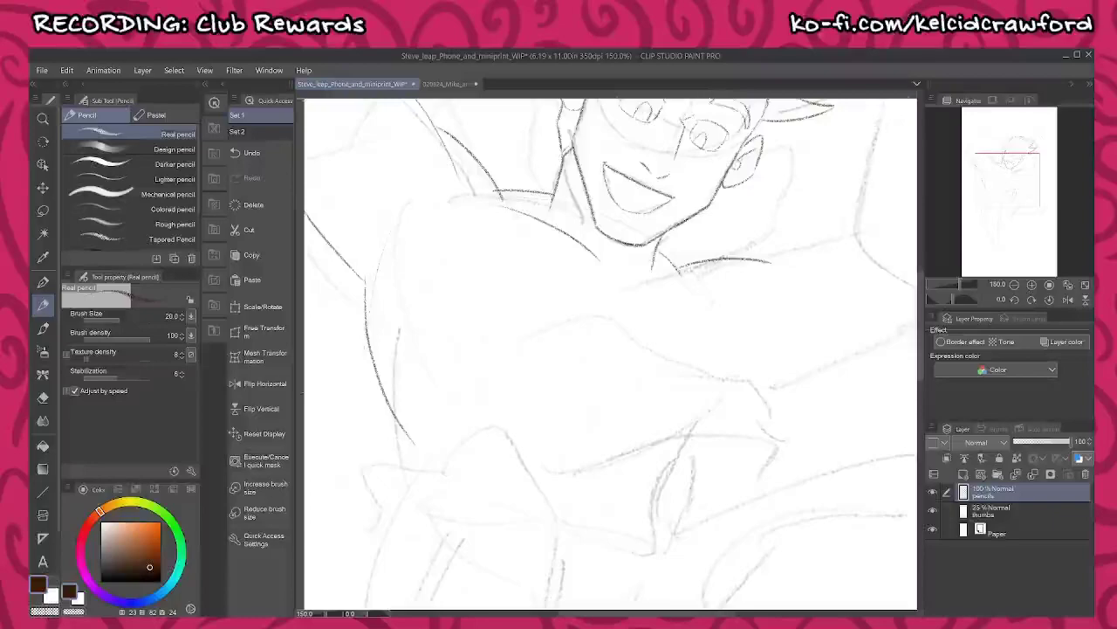
- Pencil the chest's center line and the curved outlines of both pectorals
mouse_move(711, 272)
left_mouse_down()
mouse_move(629, 280)
mouse_move(607, 391)
left_mouse_up()
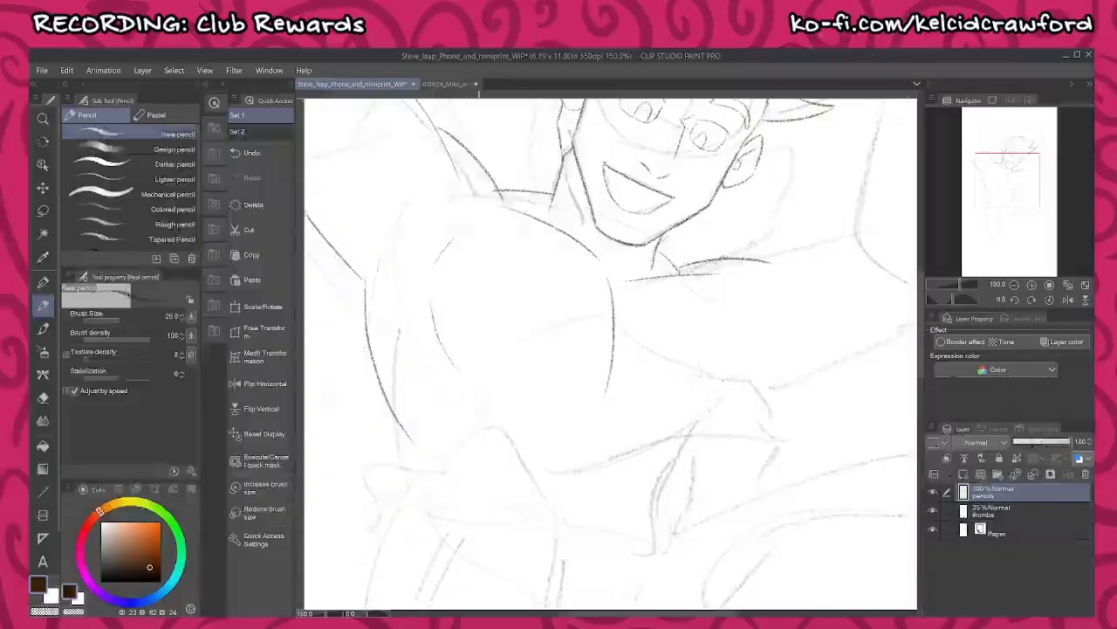
left_click_drag(611, 361, 479, 385)
left_click_drag(721, 294, 739, 347)
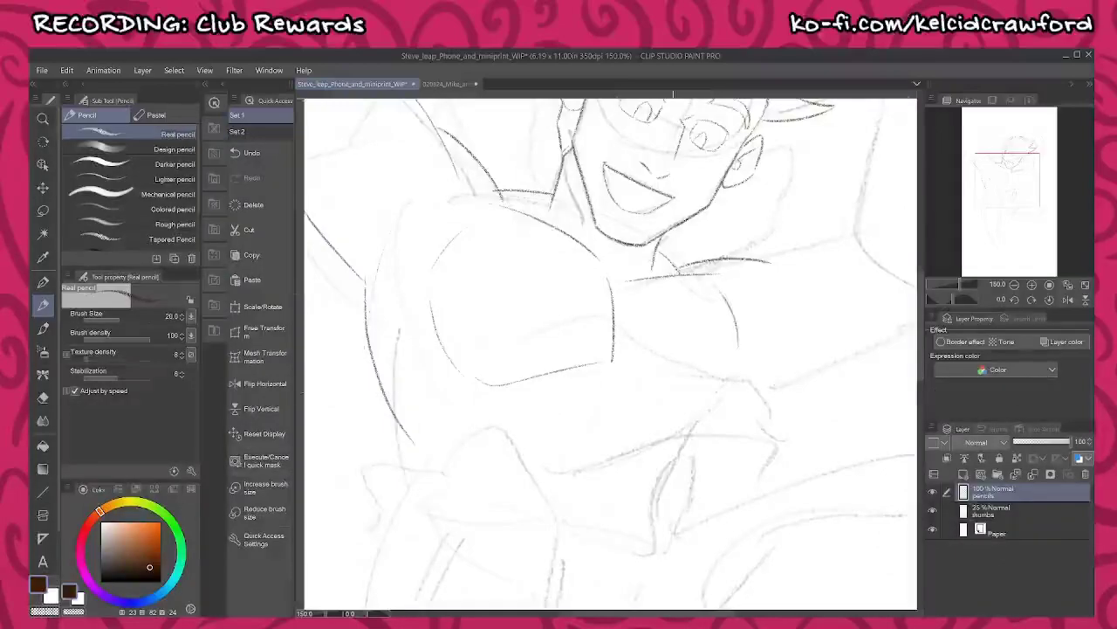
left_click_drag(637, 373, 687, 403)
- Pencil the upper and lower contours of the right upper arm extending outward from the shoulder
left_click_drag(801, 389, 723, 319)
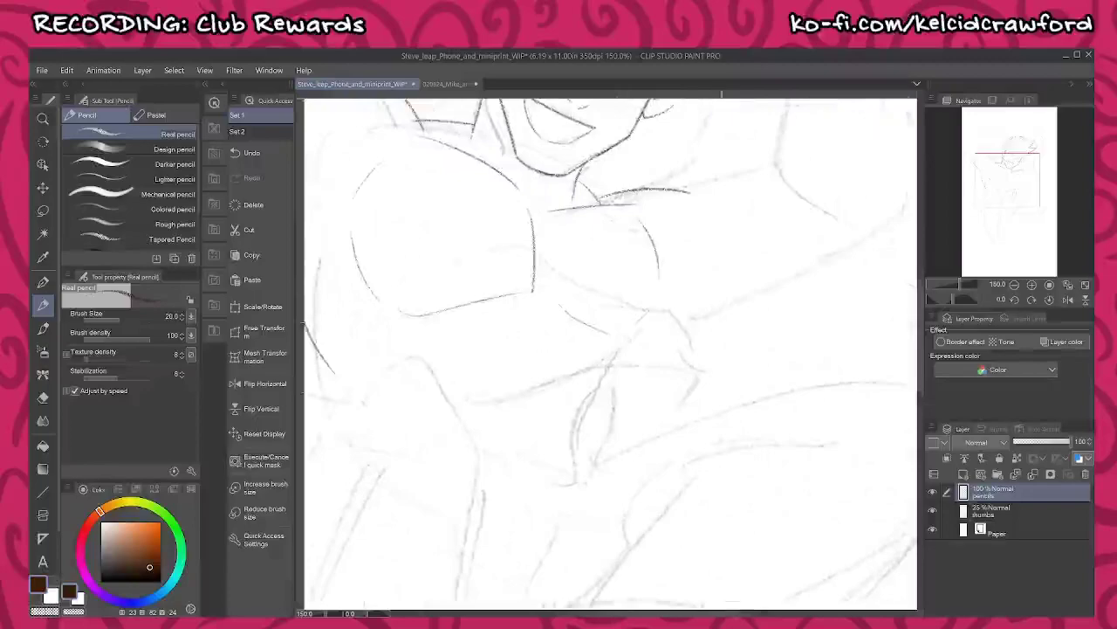
left_click_drag(765, 264, 688, 382)
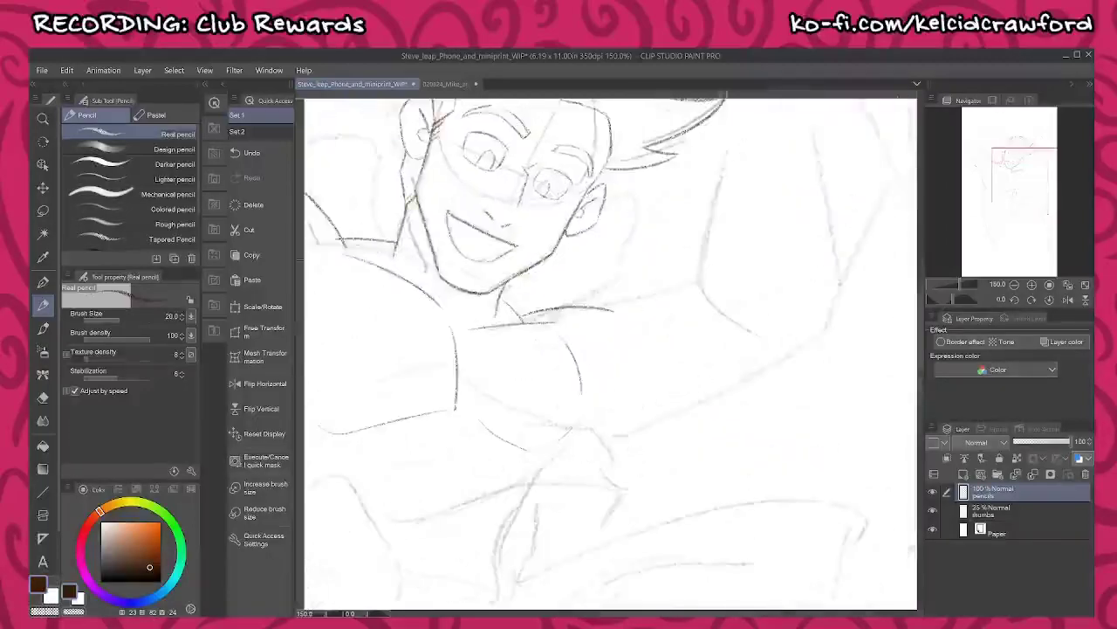
left_click_drag(576, 325, 726, 289)
left_click_drag(702, 361, 815, 326)
left_click_drag(620, 354, 760, 301)
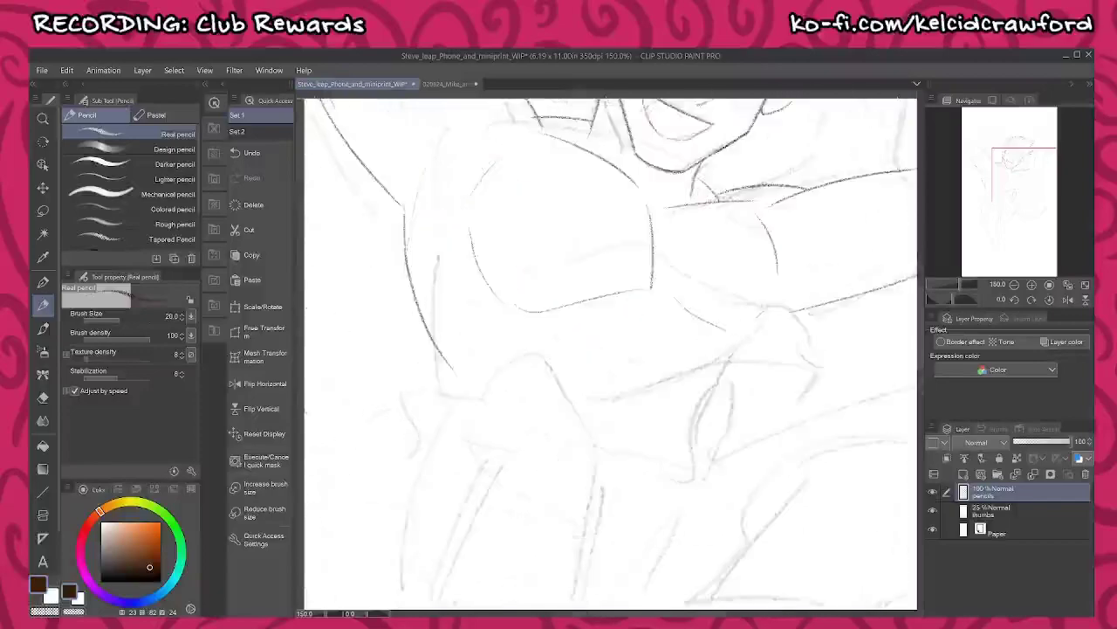
- Join the right pectoral's outer edge to the side of the torso and pencil the raised left upper arm's contour
left_click_drag(752, 208, 712, 332)
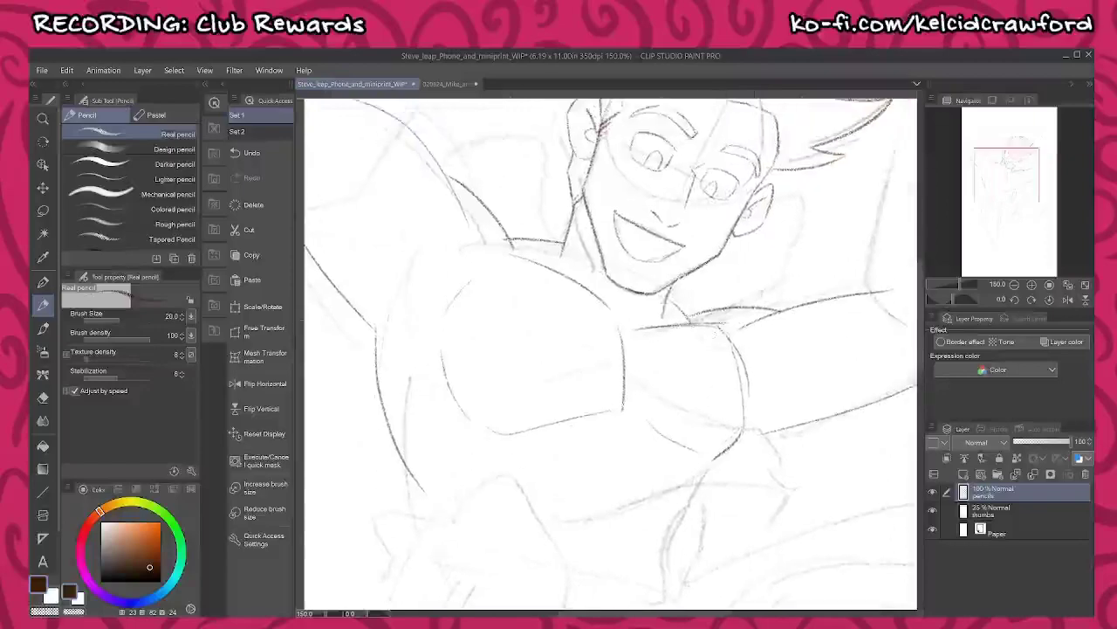
left_click_drag(602, 120, 586, 166)
key("ctrl+z")
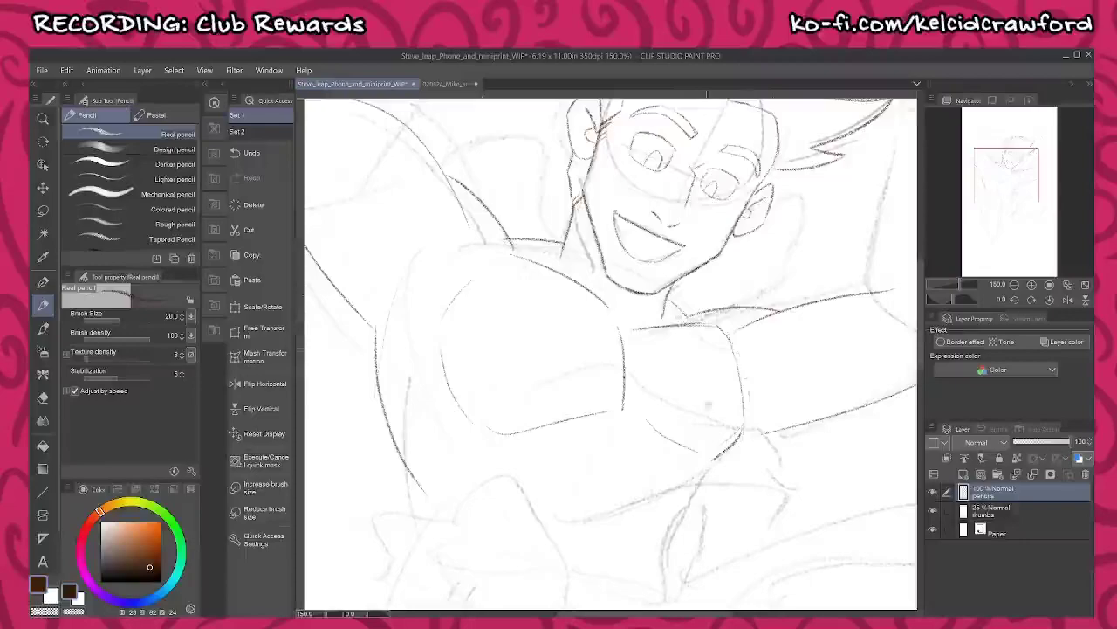
left_click_drag(694, 414, 681, 350)
left_click_drag(442, 233, 506, 337)
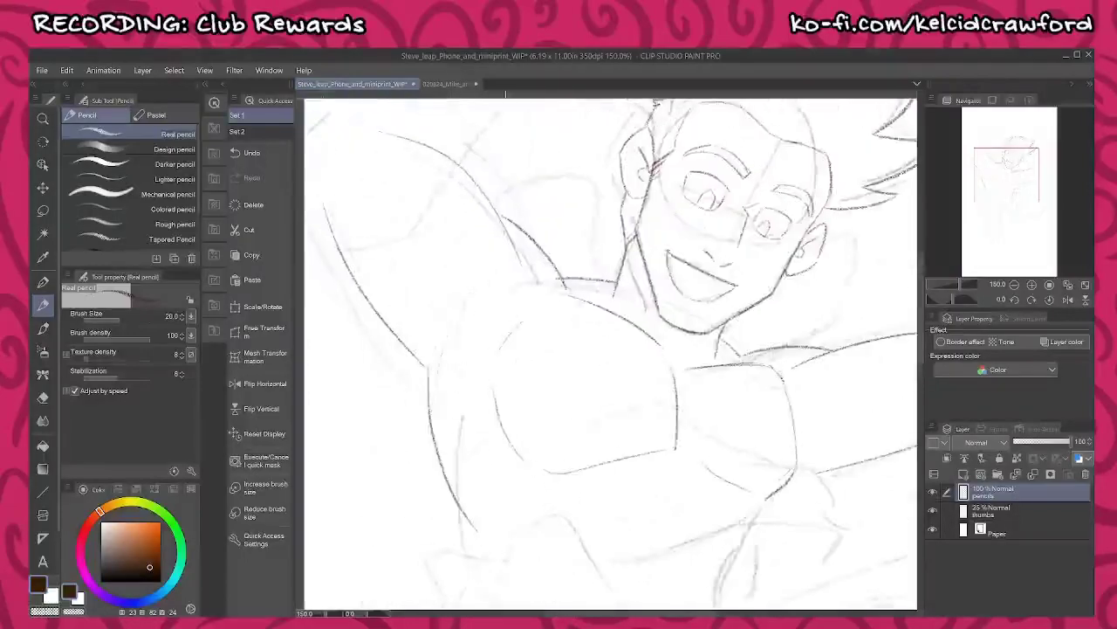
- Pencil the raised left arm's bent elbow and both forearm contours angling up above the head
left_click_drag(390, 145, 477, 399)
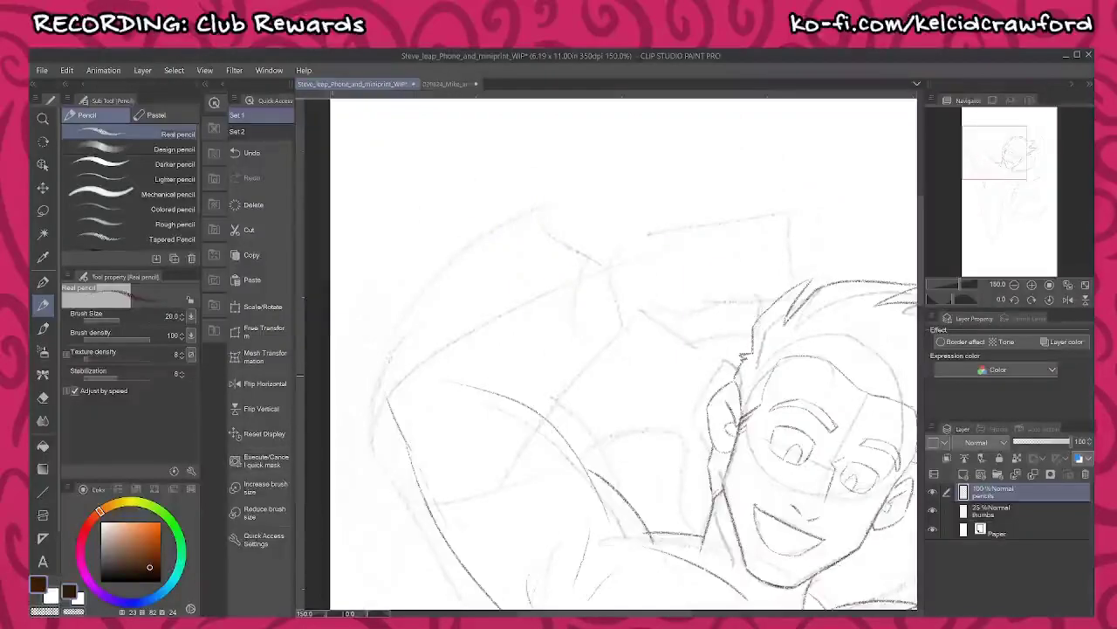
mouse_move(381, 386)
left_mouse_down()
mouse_move(408, 355)
mouse_move(404, 316)
mouse_move(435, 293)
mouse_move(674, 215)
left_mouse_up()
mouse_move(435, 416)
left_mouse_down()
mouse_move(520, 400)
mouse_move(646, 288)
left_mouse_up()
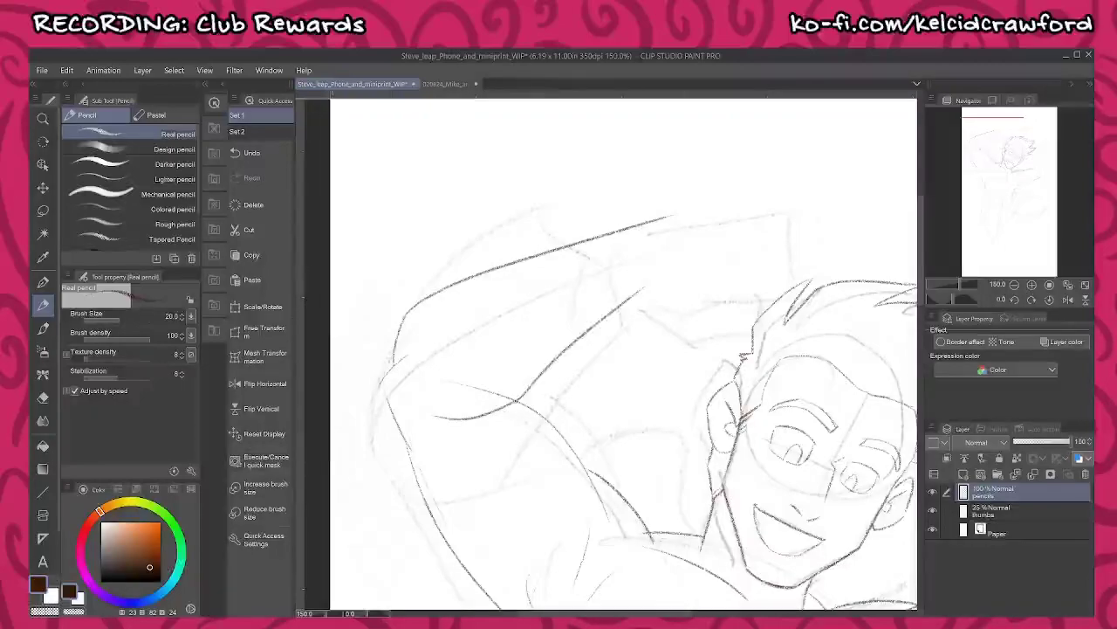
left_click_drag(379, 393, 411, 441)
left_click_drag(700, 332, 621, 384)
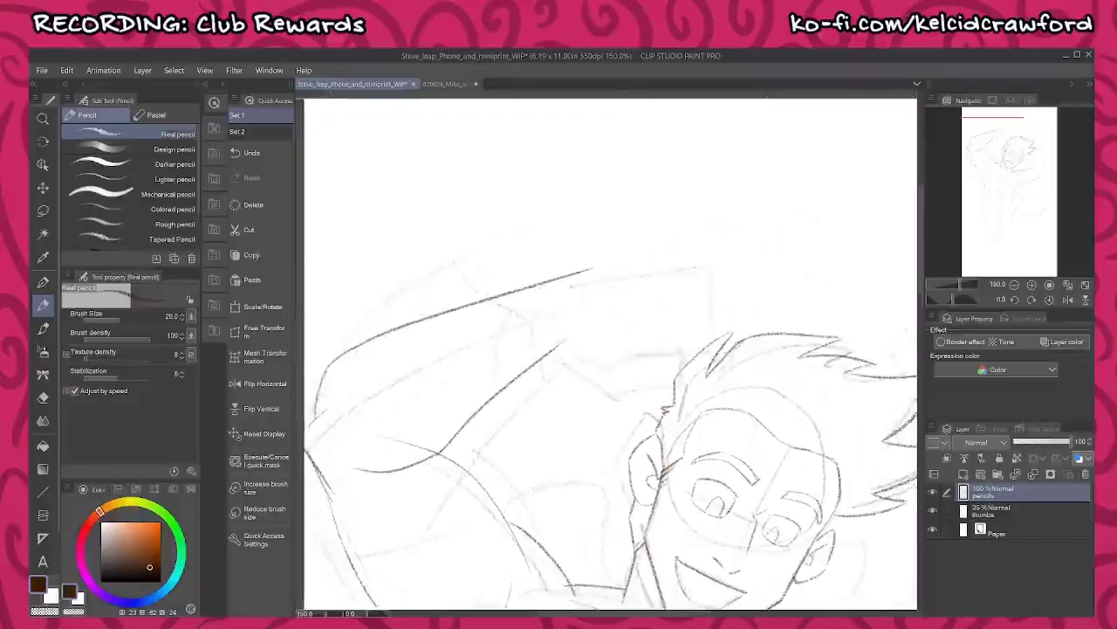
- Pencil the rough hand outline at the end of the raised left forearm, reworking its upper edge
left_click_drag(656, 315, 576, 334)
mouse_move(493, 321)
left_mouse_down()
mouse_move(535, 330)
mouse_move(598, 281)
left_mouse_up()
left_click_drag(494, 288, 569, 248)
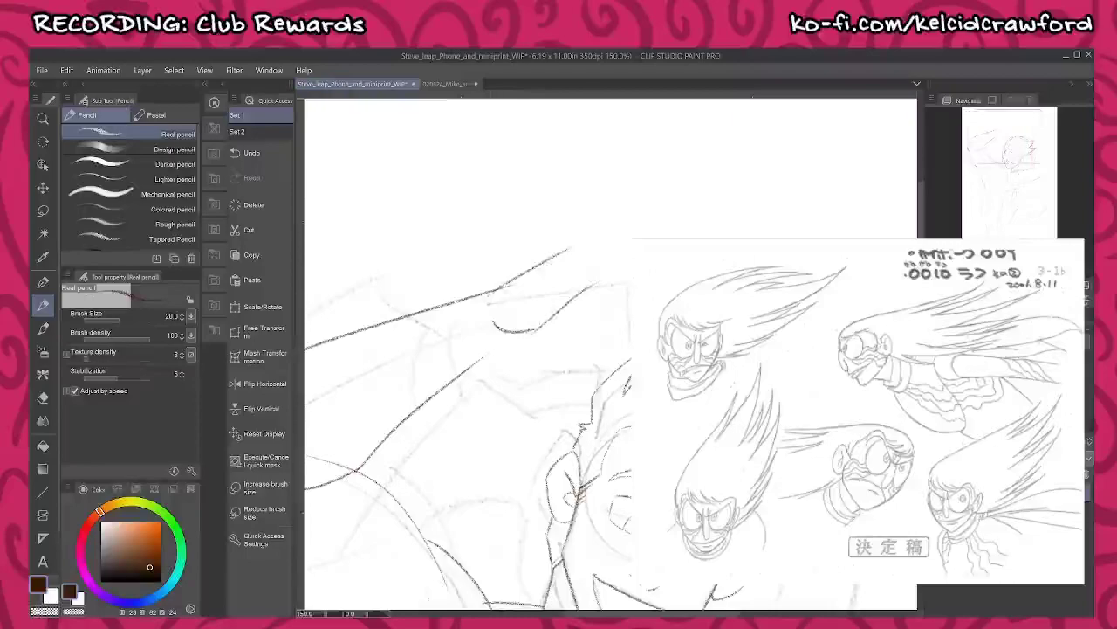
mouse_move(498, 288)
left_mouse_down()
mouse_move(578, 251)
mouse_move(621, 289)
mouse_move(581, 302)
left_mouse_up()
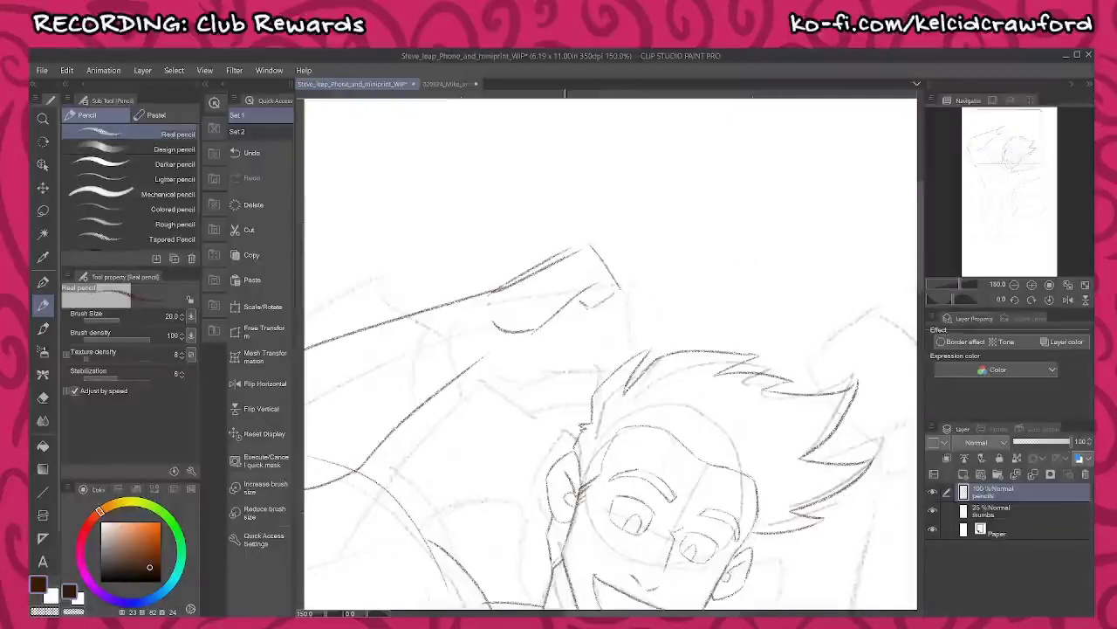
left_click_drag(559, 253, 488, 291)
- Select the rough hand outline on the raised left arm, rotate it -17.3 degrees and reposition it against the wrist
key("m")
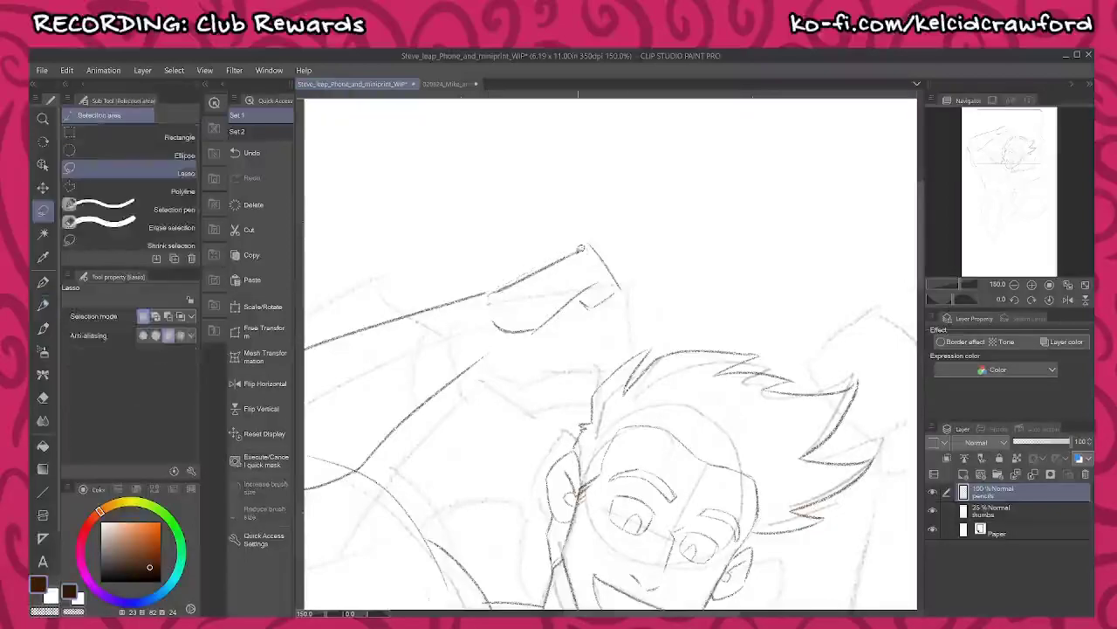
mouse_move(532, 343)
left_mouse_down()
mouse_move(618, 229)
mouse_move(506, 327)
left_mouse_up()
key("k")
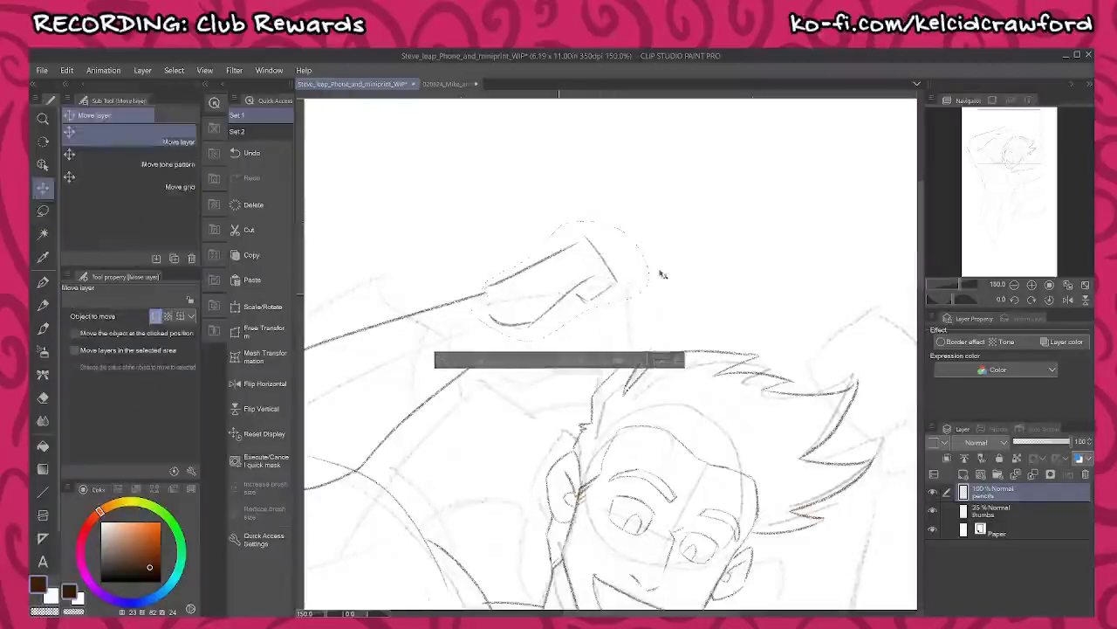
key("ctrl+t")
left_click_drag(667, 263, 661, 229)
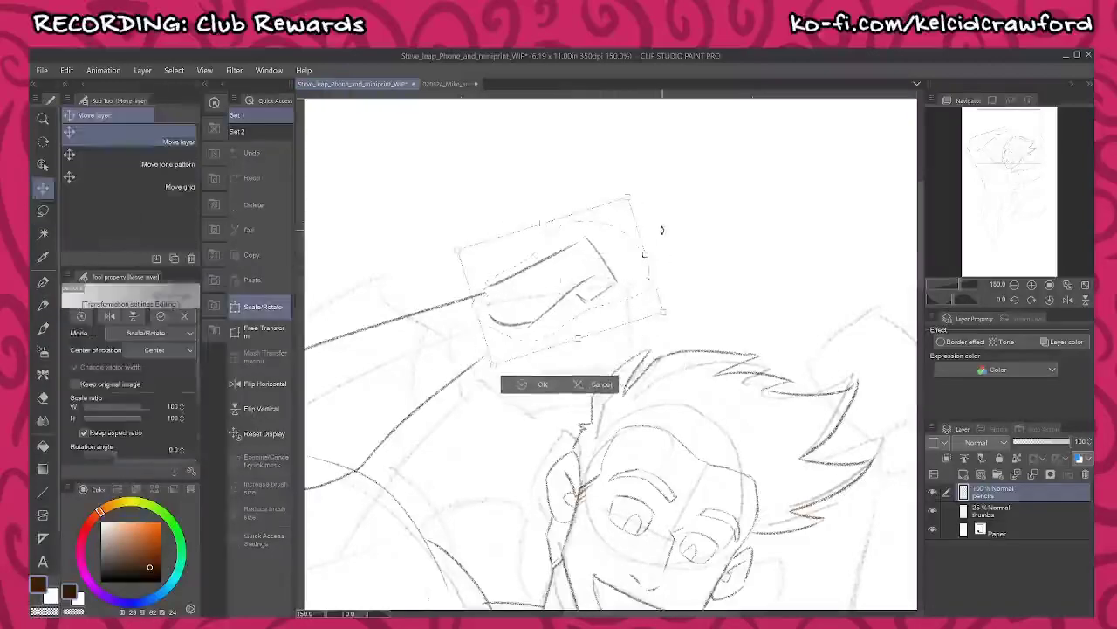
left_click_drag(600, 293, 594, 278)
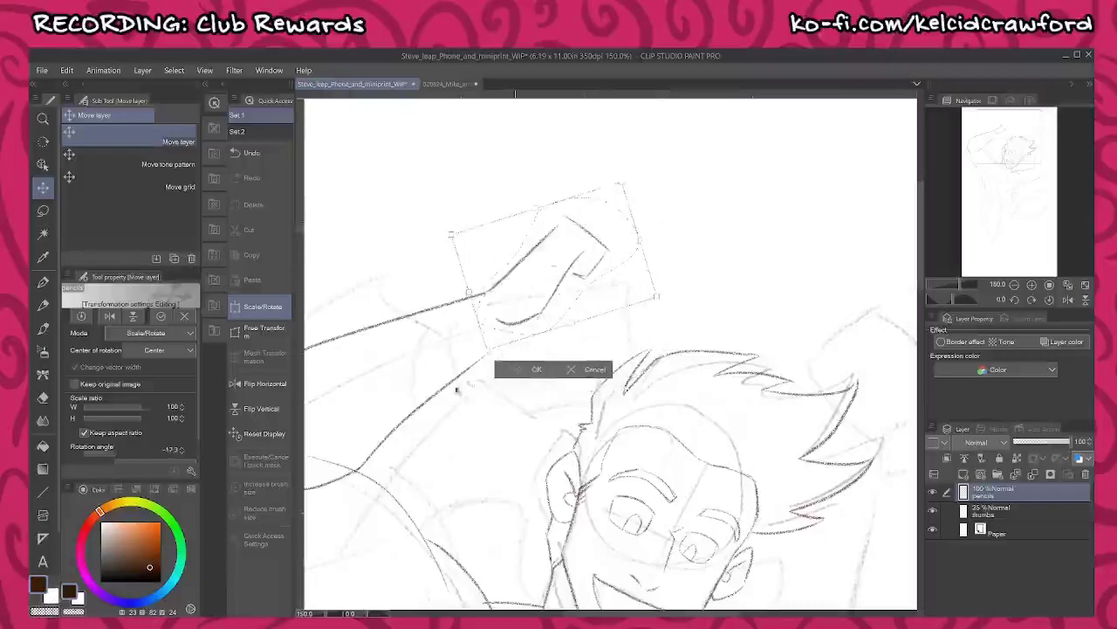
key("Return")
- Pencil the curled fingers, the thumb and the heel of the palm to build the left hand's fist
key("p")
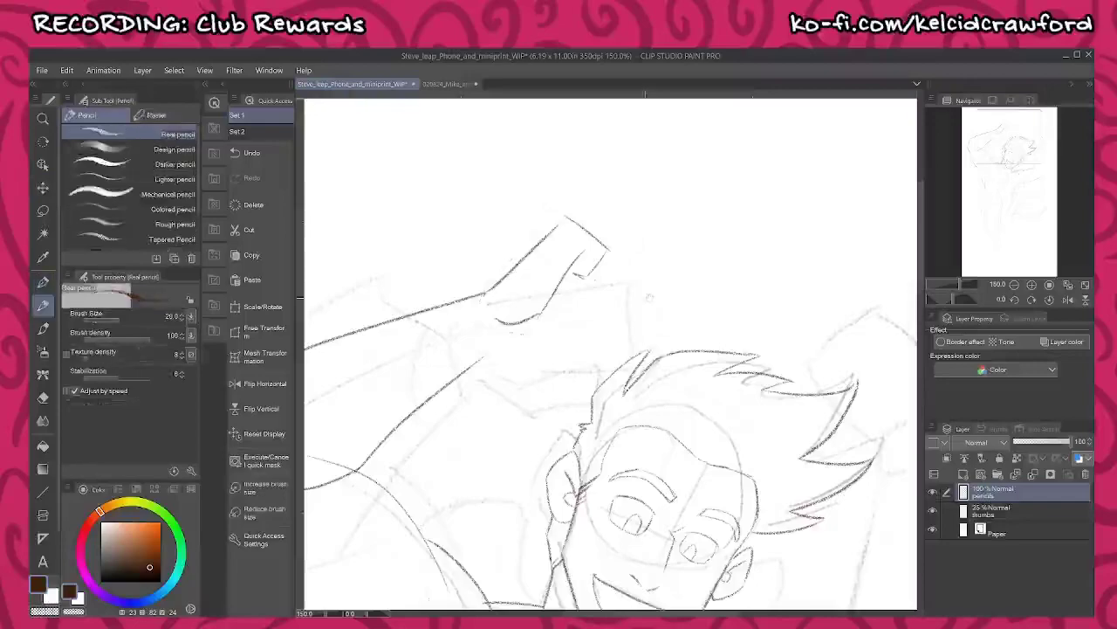
left_click_drag(650, 300, 572, 308)
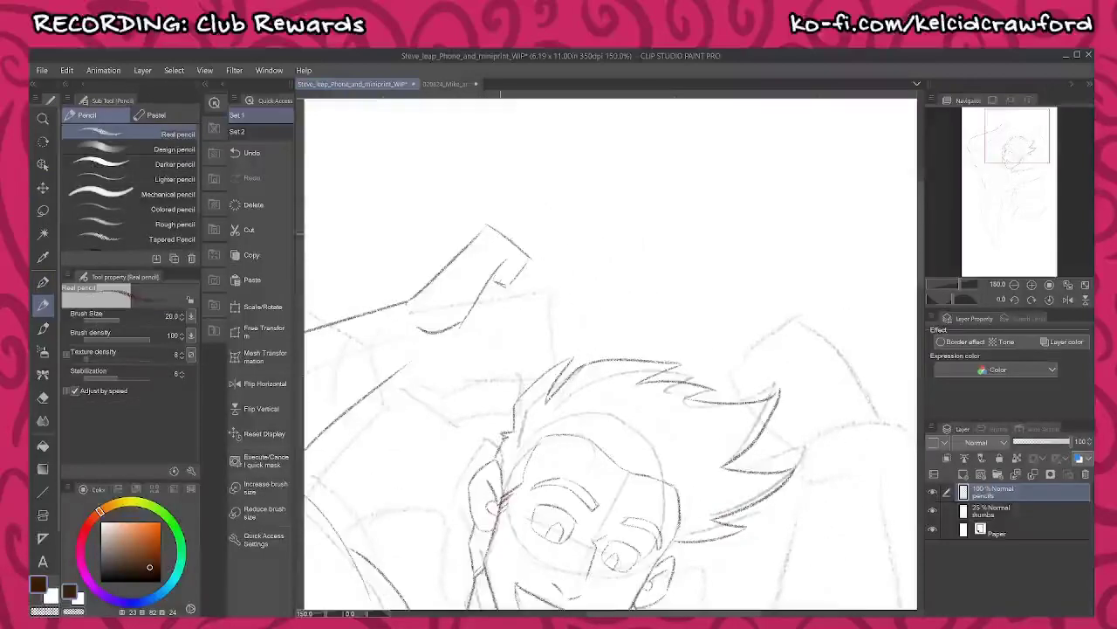
mouse_move(506, 229)
left_mouse_down()
mouse_move(543, 259)
mouse_move(519, 290)
left_mouse_up()
mouse_move(532, 242)
left_mouse_down()
mouse_move(556, 278)
mouse_move(519, 300)
mouse_move(547, 311)
left_mouse_up()
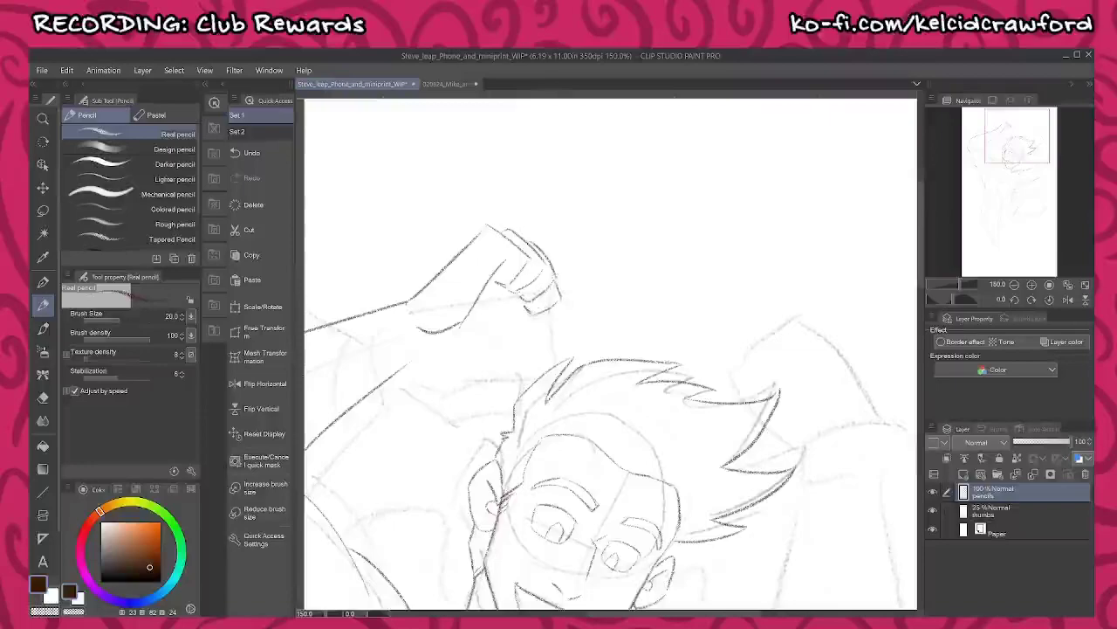
mouse_move(431, 349)
left_mouse_down()
mouse_move(475, 367)
mouse_move(532, 337)
mouse_move(538, 314)
left_mouse_up()
mouse_move(512, 295)
left_mouse_down()
mouse_move(534, 319)
mouse_move(495, 325)
mouse_move(632, 301)
left_mouse_up()
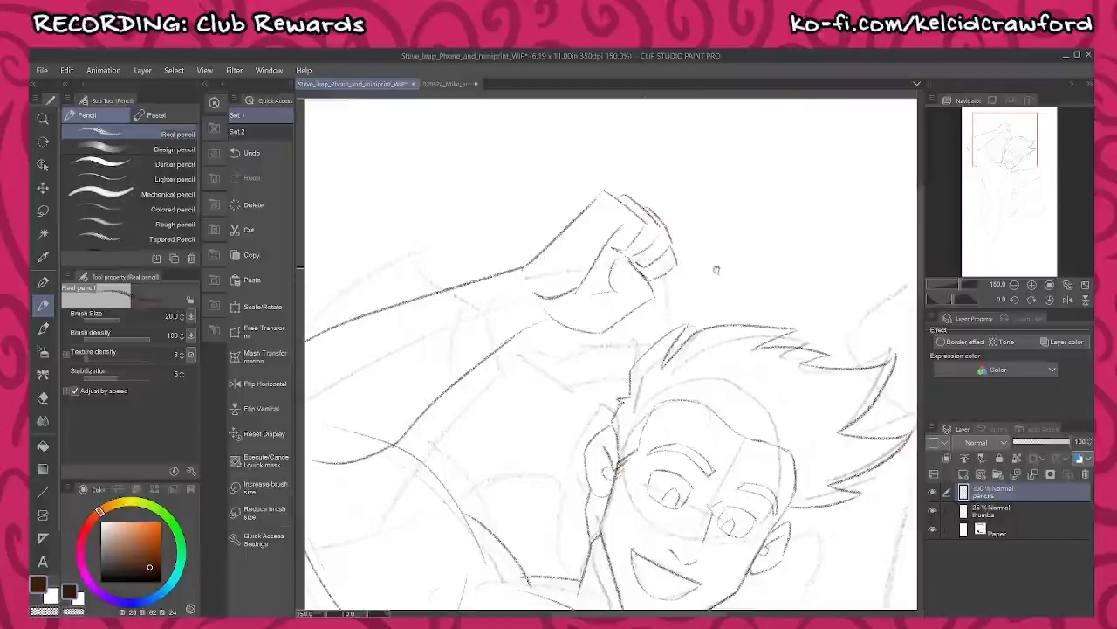
- Pencil both sides of the waist below the chest and the arched lower edge of the ribcage
left_click_drag(711, 267, 598, 260)
scroll(788, 331, "down", 10)
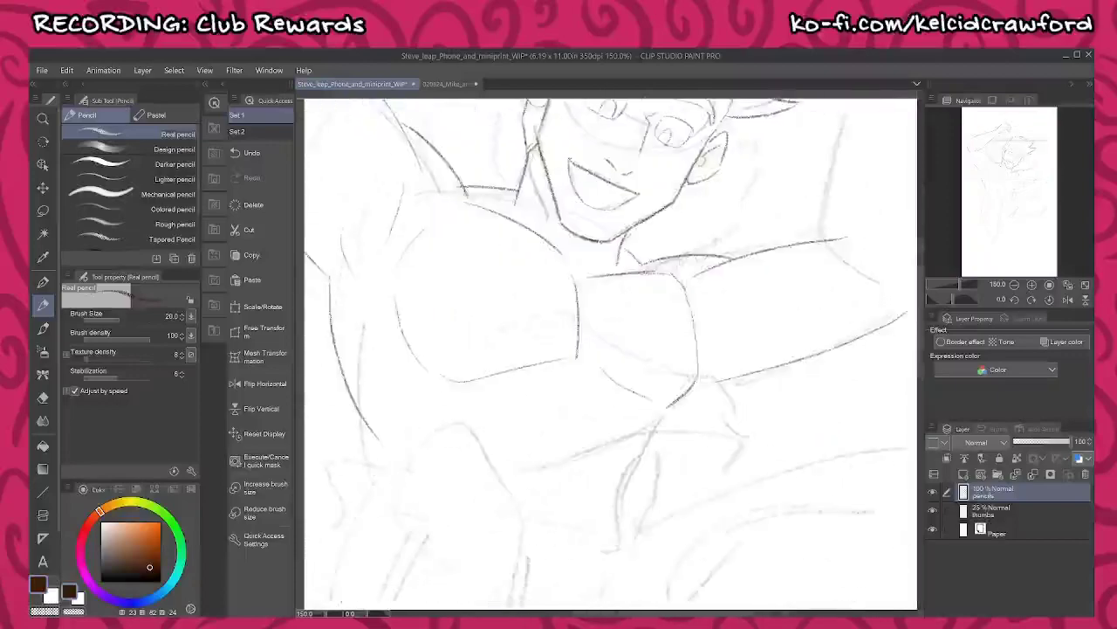
left_click_drag(636, 372, 705, 323)
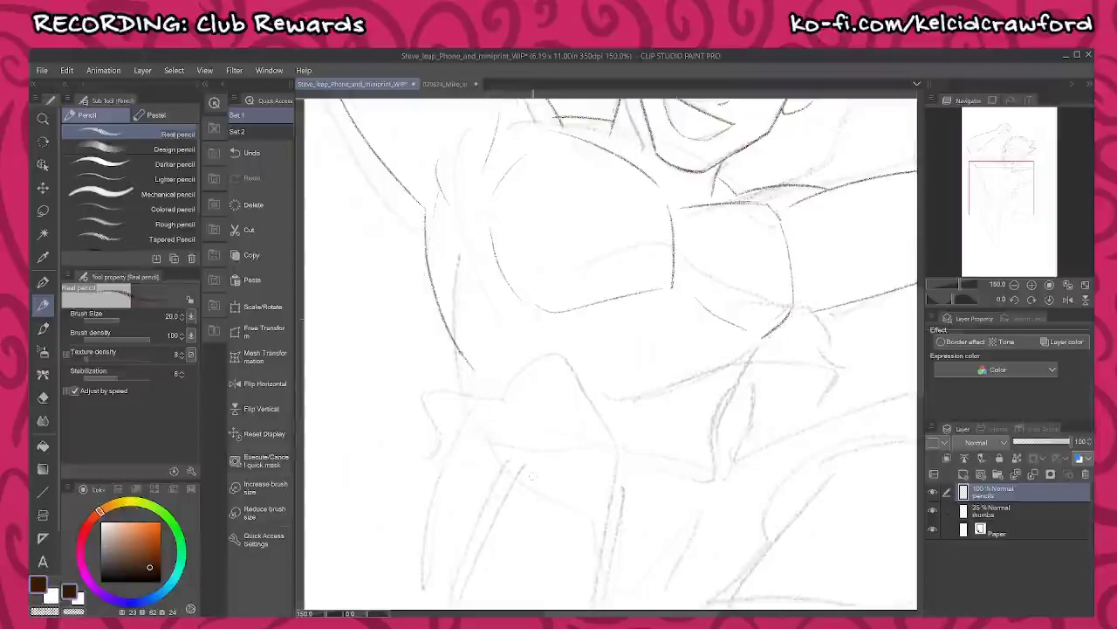
left_click_drag(456, 349, 473, 433)
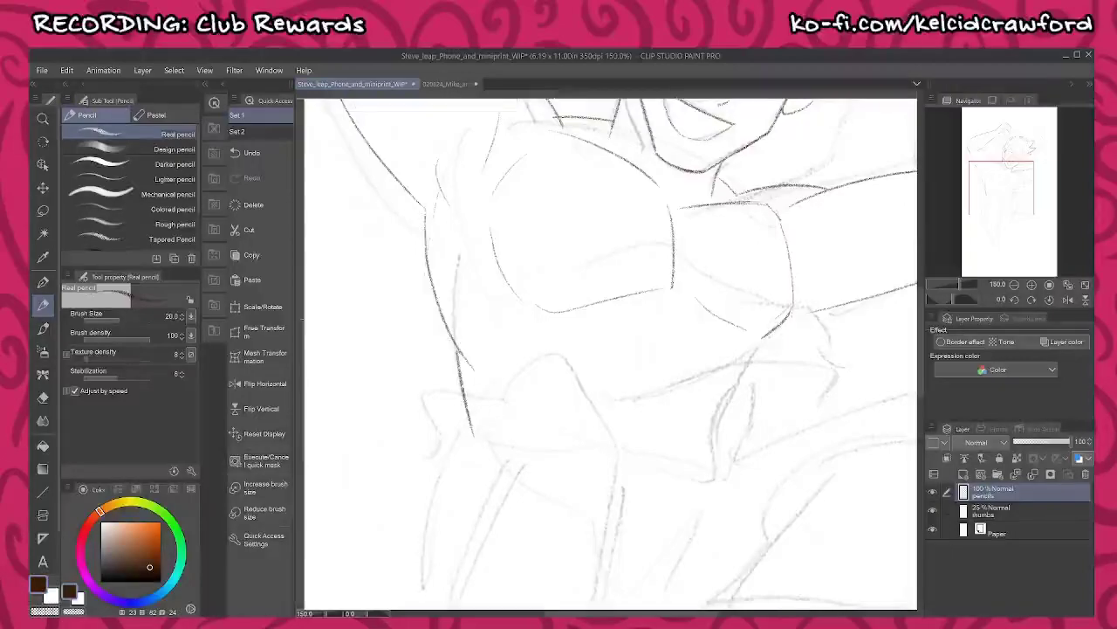
left_click_drag(773, 336, 726, 467)
mouse_move(603, 363)
left_mouse_down()
mouse_move(658, 339)
mouse_move(699, 370)
left_mouse_up()
- Pencil the abdomen's centre line, the navel and the angled pelvic lines running down from both hips
mouse_move(698, 410)
left_mouse_down()
mouse_move(621, 323)
mouse_move(599, 358)
mouse_move(606, 390)
left_mouse_up()
mouse_move(634, 328)
left_mouse_down()
mouse_move(594, 453)
mouse_move(596, 334)
left_mouse_up()
mouse_move(630, 387)
left_mouse_down()
mouse_move(630, 429)
mouse_move(591, 524)
left_mouse_up()
left_click_drag(669, 408, 641, 354)
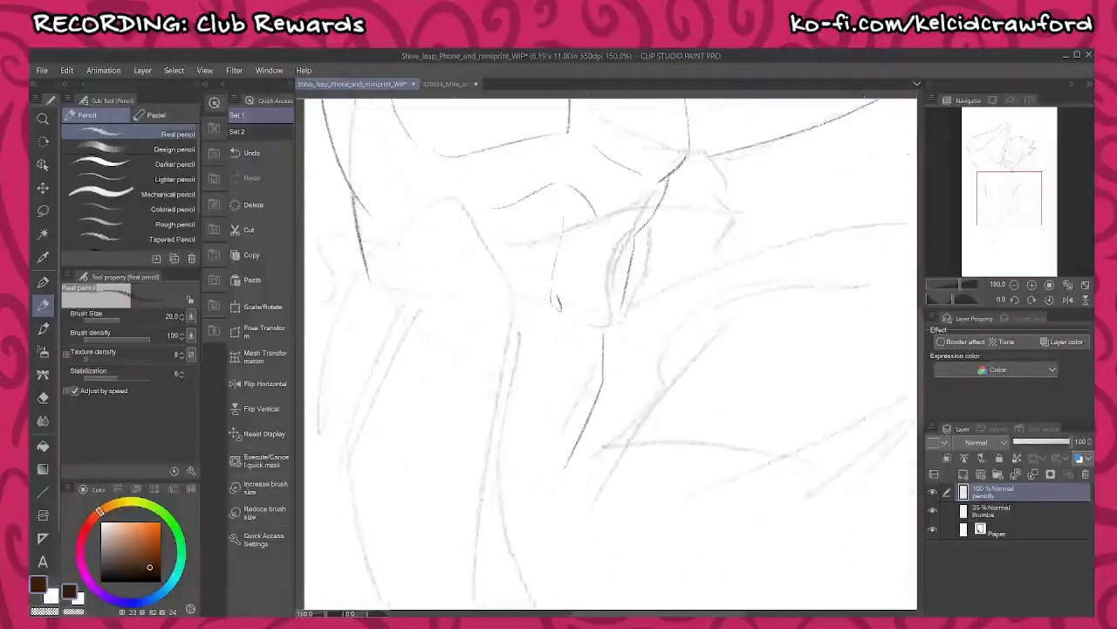
left_click_drag(506, 313, 545, 323)
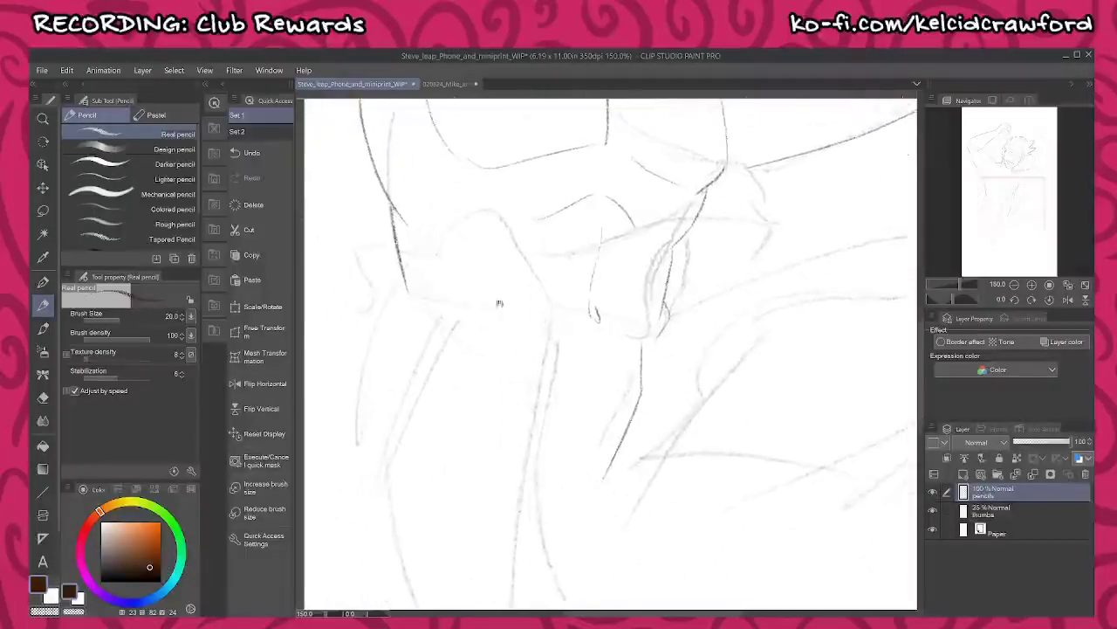
mouse_move(460, 305)
left_mouse_down()
mouse_move(515, 352)
mouse_move(460, 329)
left_mouse_up()
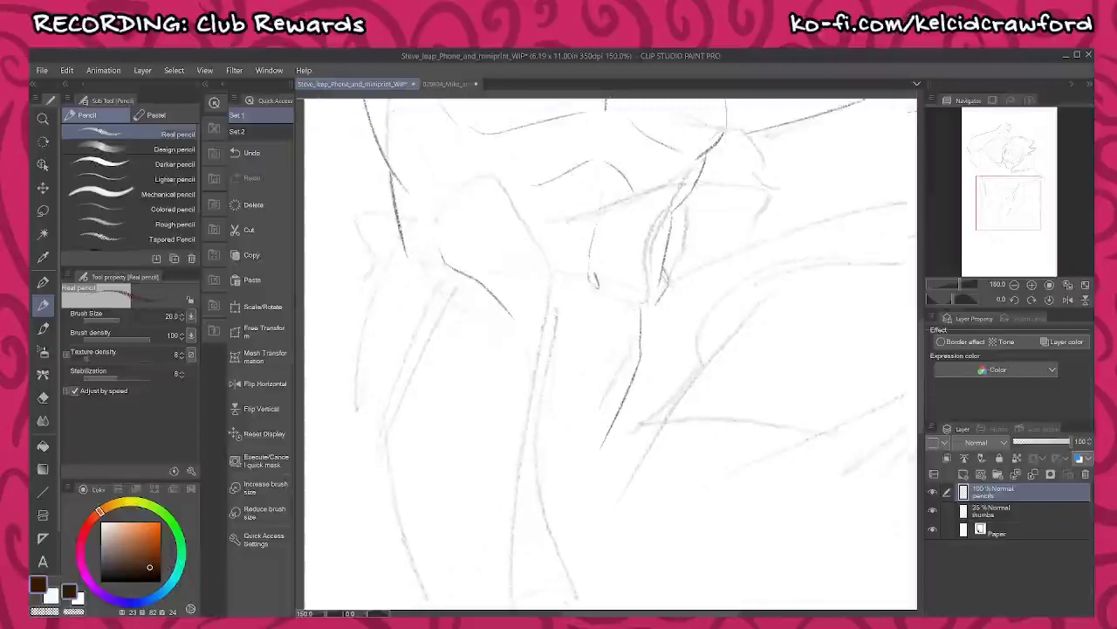
- Pencil the right arm's elbow crease and the inner forearm contour rising up to the hair spikes
left_click_drag(717, 241, 505, 517)
left_click_drag(693, 289, 603, 448)
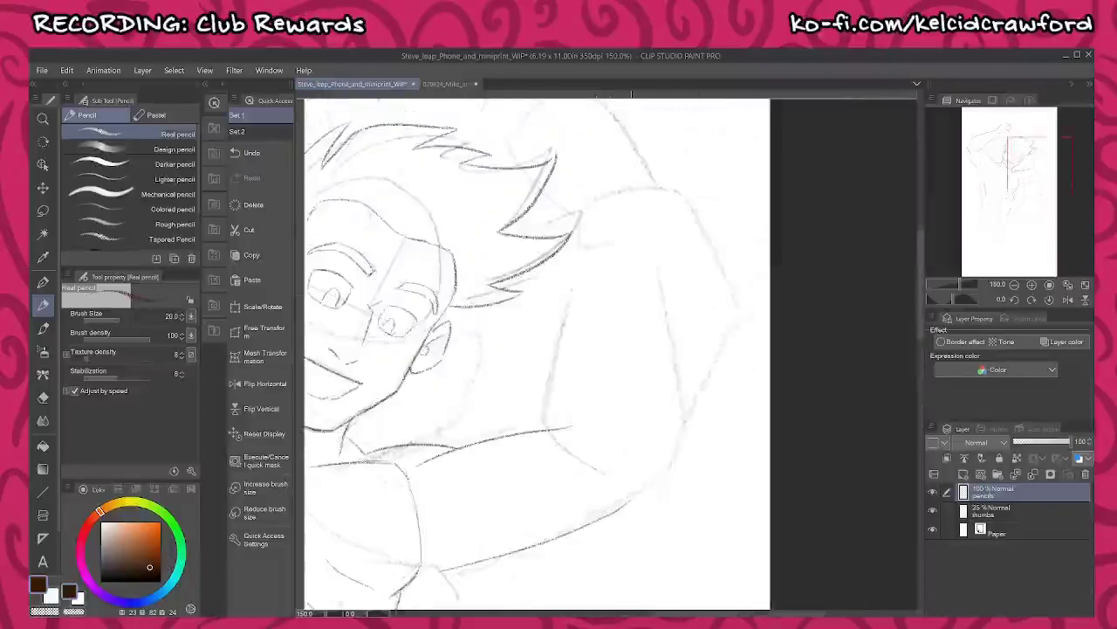
mouse_move(489, 549)
left_mouse_down()
mouse_move(713, 379)
mouse_move(633, 413)
left_mouse_up()
left_click_drag(761, 244, 522, 366)
left_click_drag(648, 339, 676, 390)
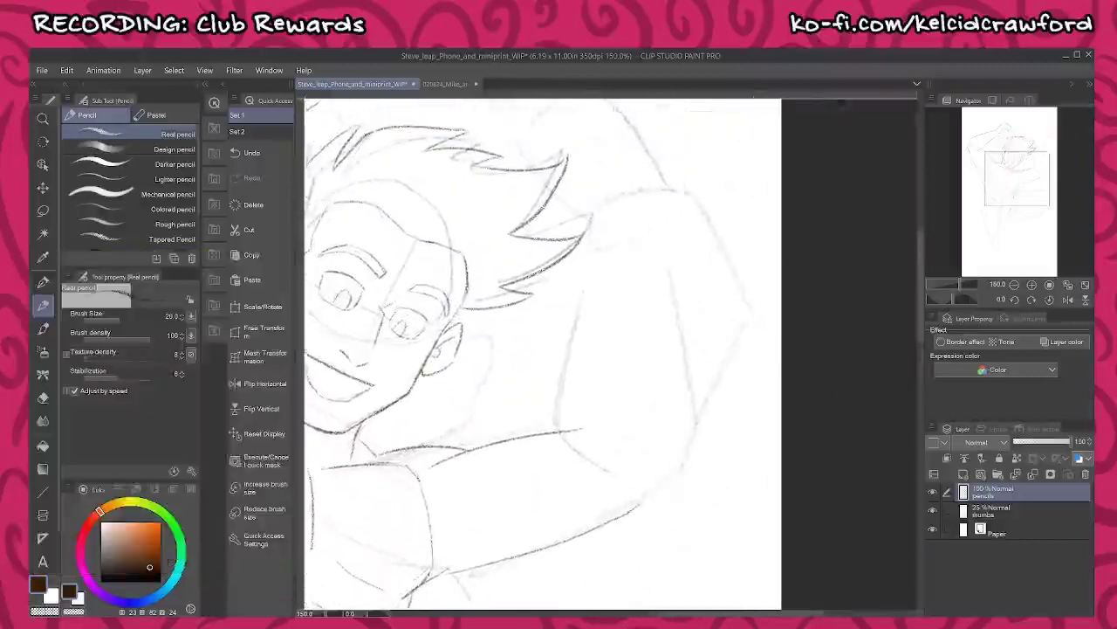
mouse_move(599, 455)
left_mouse_down()
mouse_move(573, 430)
mouse_move(563, 368)
left_mouse_up()
left_click_drag(594, 223, 566, 369)
- Try an outer contour for the bent right forearm, and delete that stroke
left_click_drag(668, 216, 682, 461)
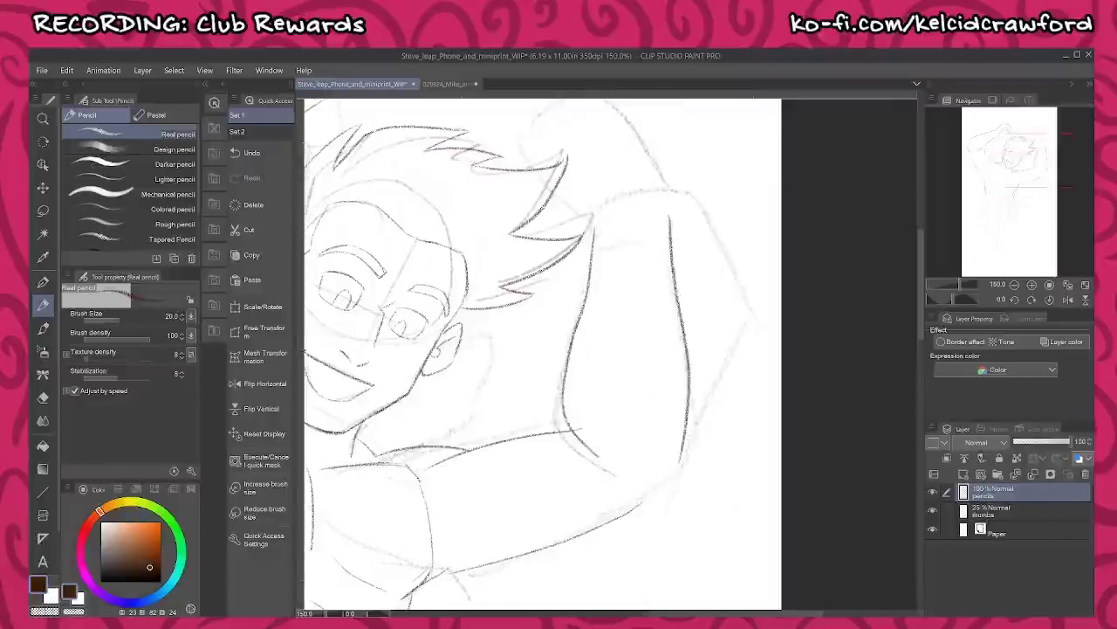
key("m")
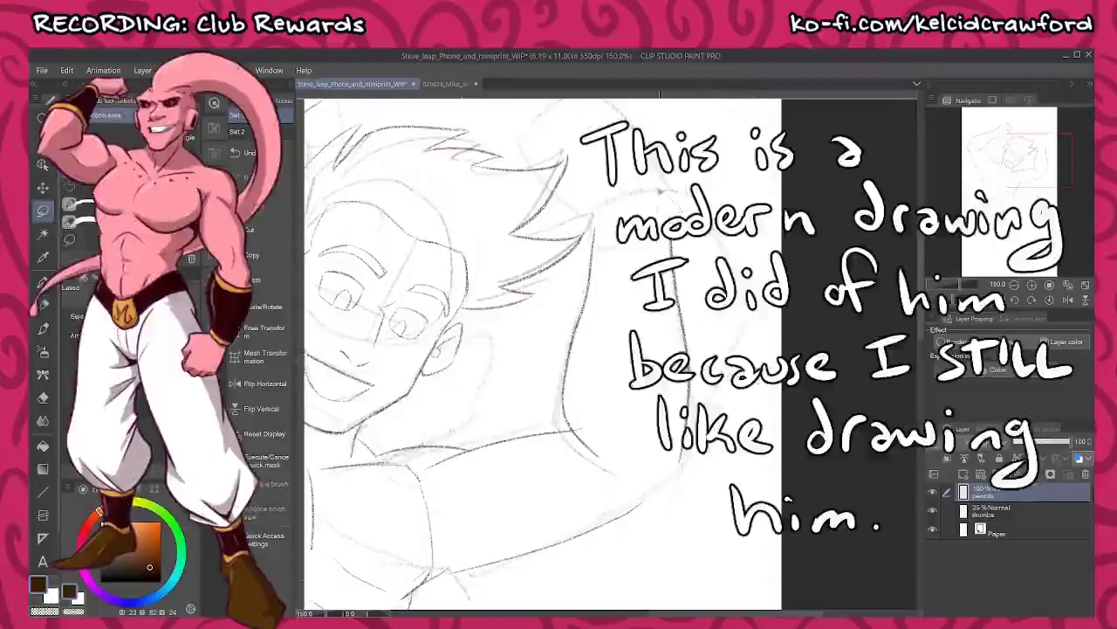
left_click_drag(655, 426, 679, 198)
key("Delete")
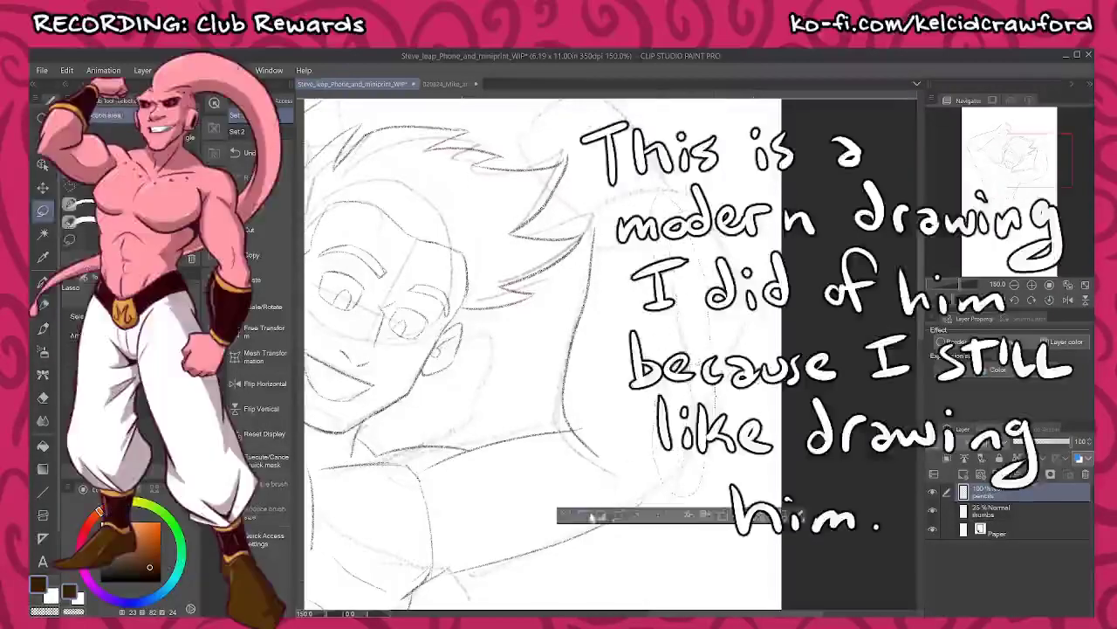
key("ctrl+d")
- Shift the right arm's inner forearm contour slightly away from the head and extend the upper arm's top line to the elbow crease
key("p")
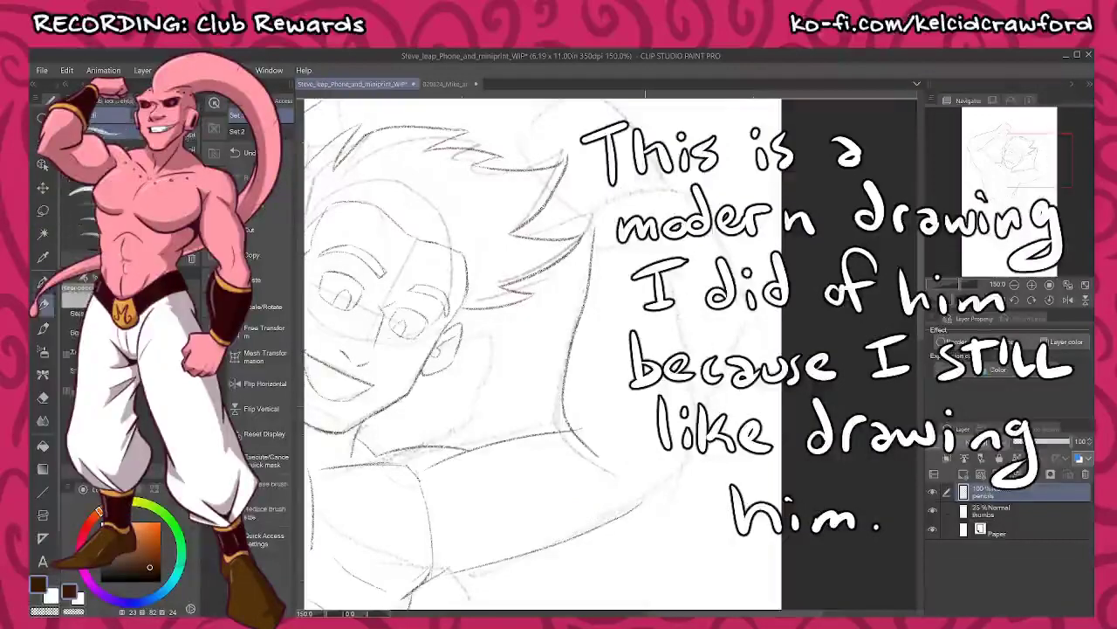
left_click_drag(643, 396, 691, 444)
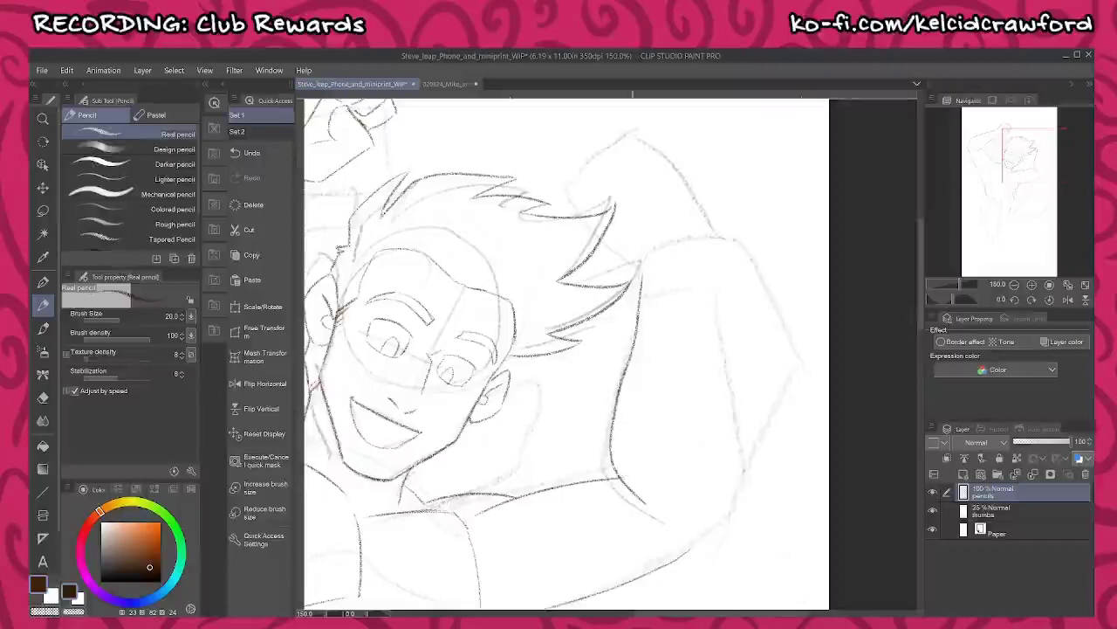
key("m")
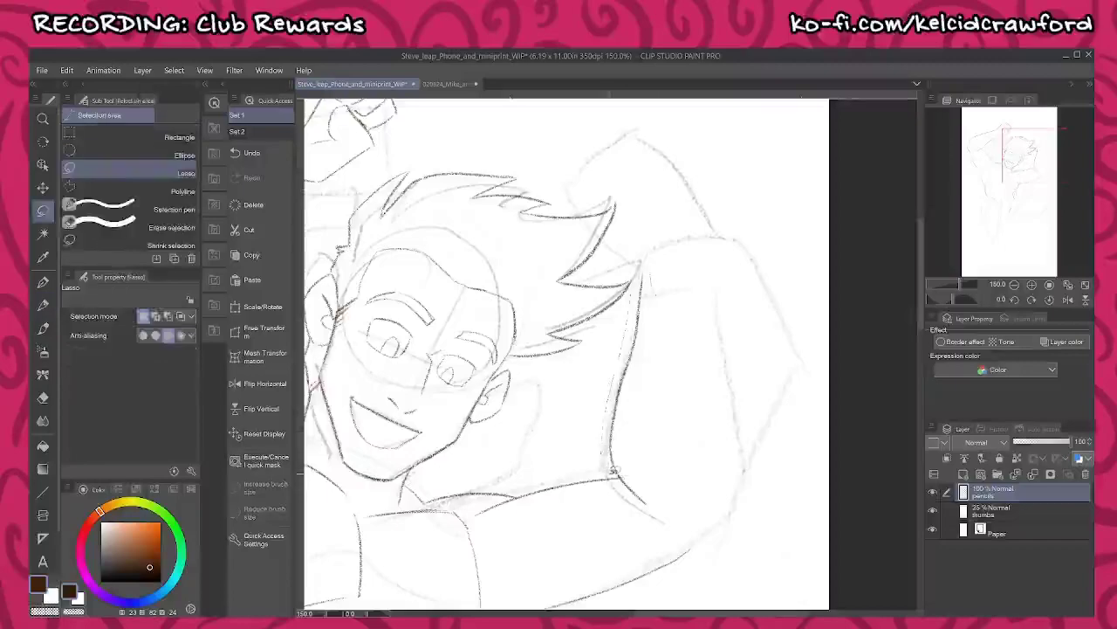
mouse_move(649, 451)
left_mouse_down()
mouse_move(664, 355)
mouse_move(658, 441)
mouse_move(686, 435)
mouse_move(646, 448)
left_mouse_up()
key("k")
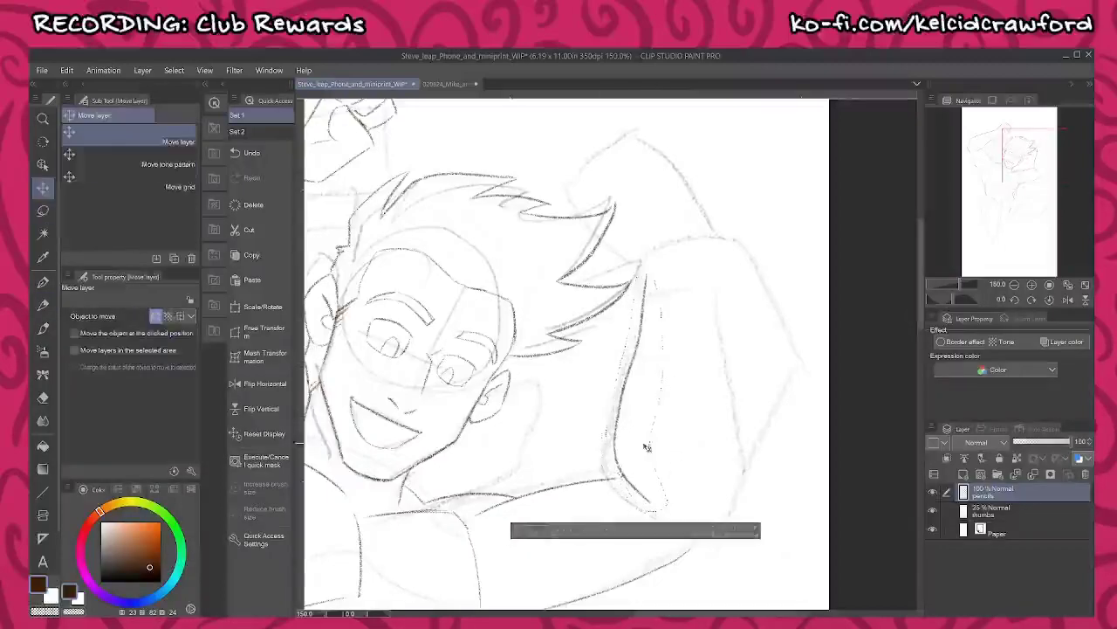
key("ctrl+d")
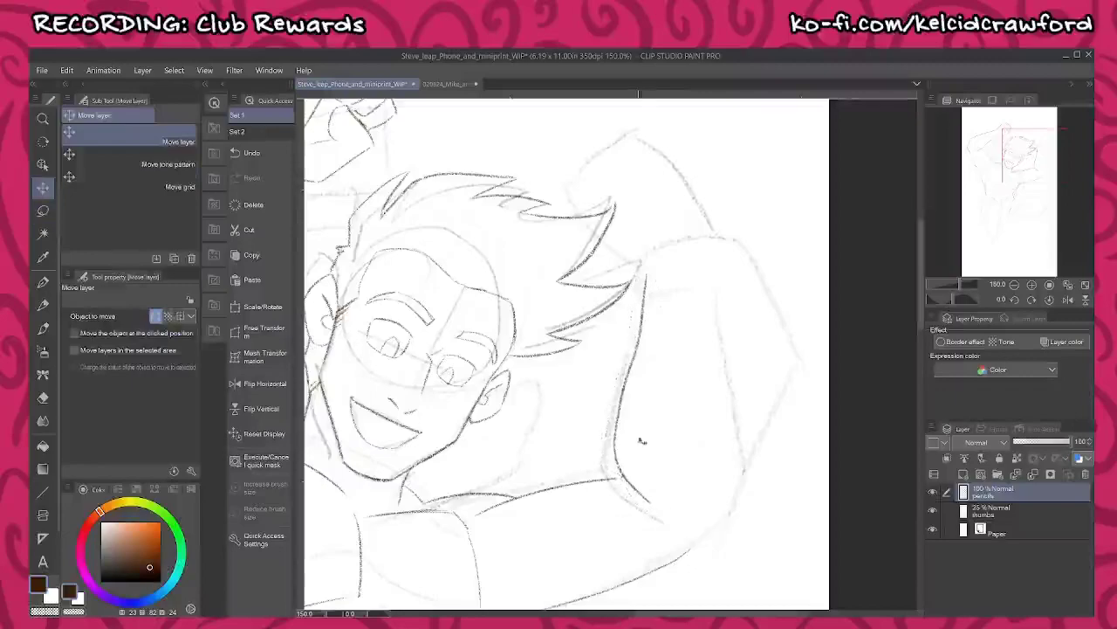
key("p")
left_click_drag(625, 473, 569, 485)
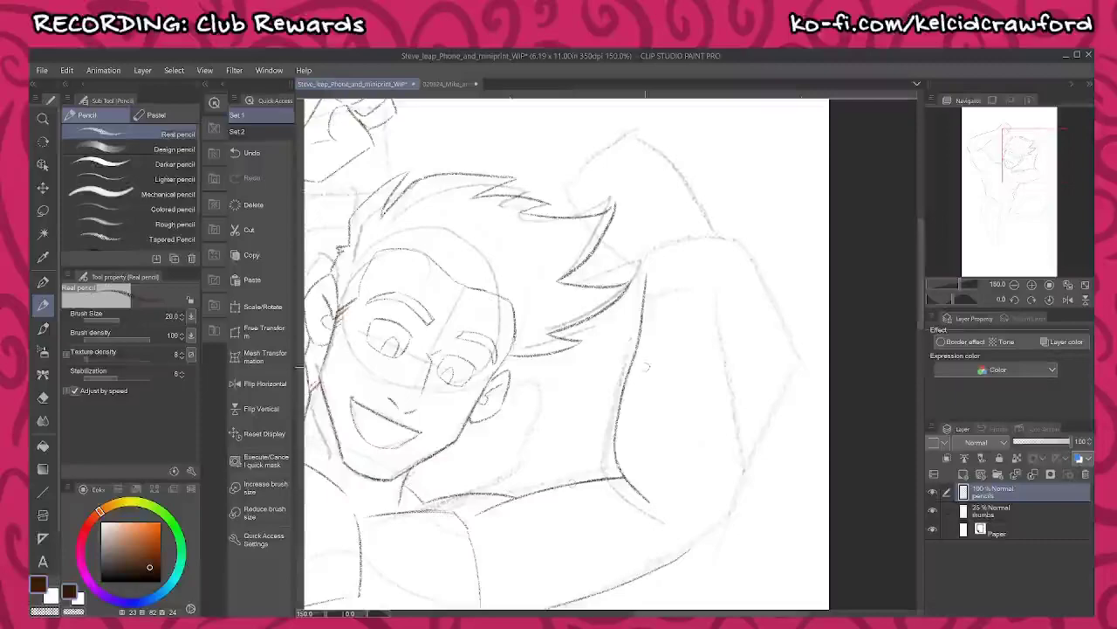
- Pencil the right wrist's edges and base curve, and the outer forearm contour down around the elbow
left_click_drag(759, 321, 758, 433)
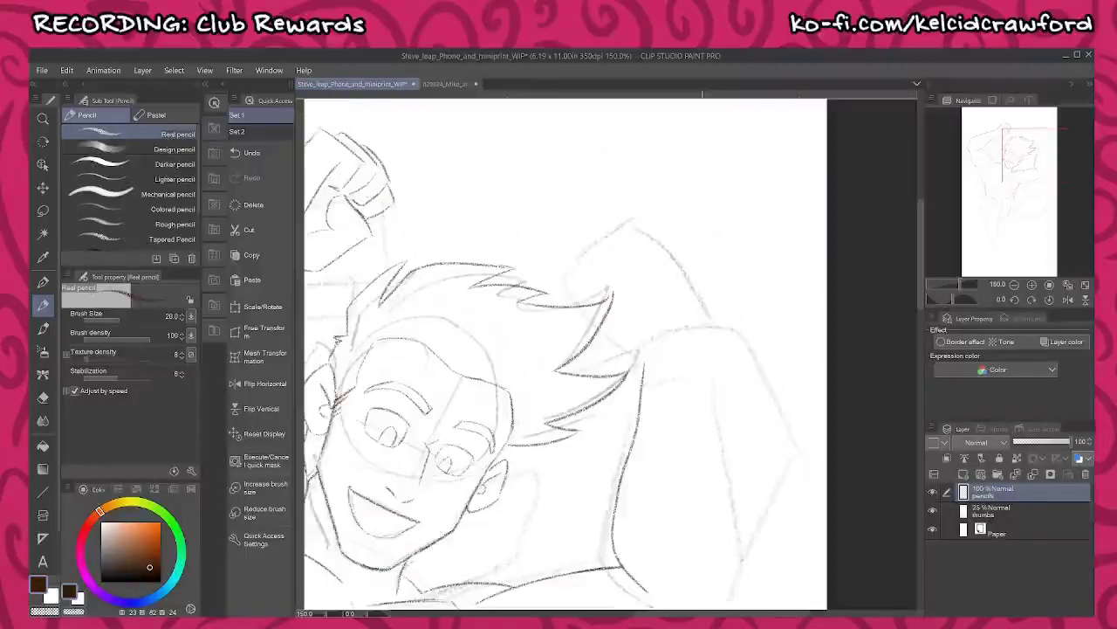
scroll(734, 367, "up", 1)
scroll(646, 323, "up", 1)
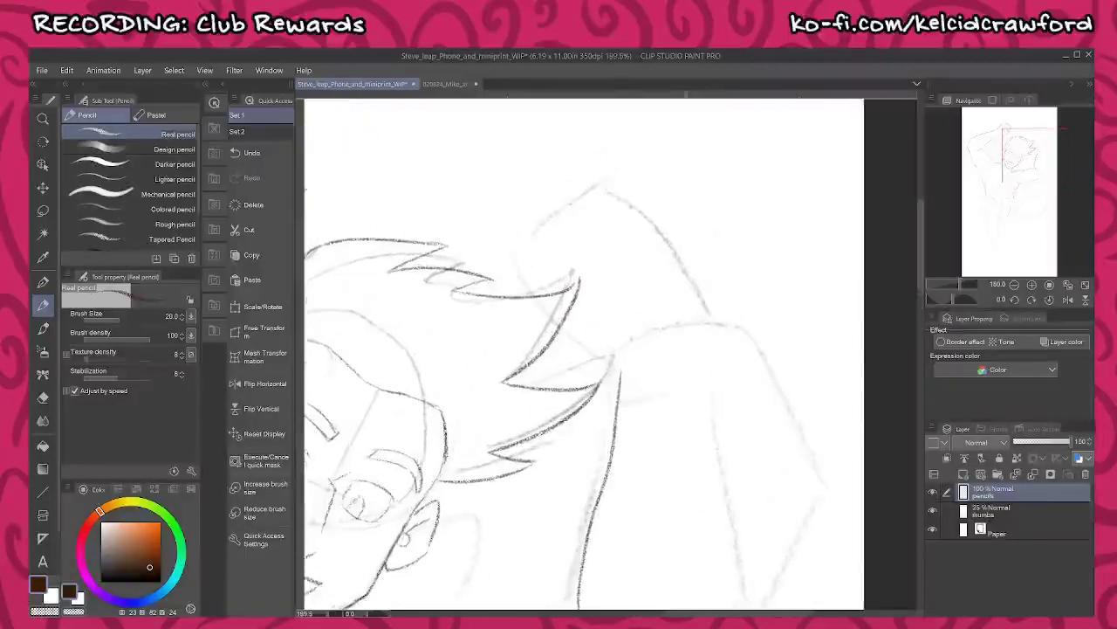
left_click_drag(687, 360, 657, 350)
left_click_drag(646, 242, 651, 341)
left_click_drag(689, 220, 716, 349)
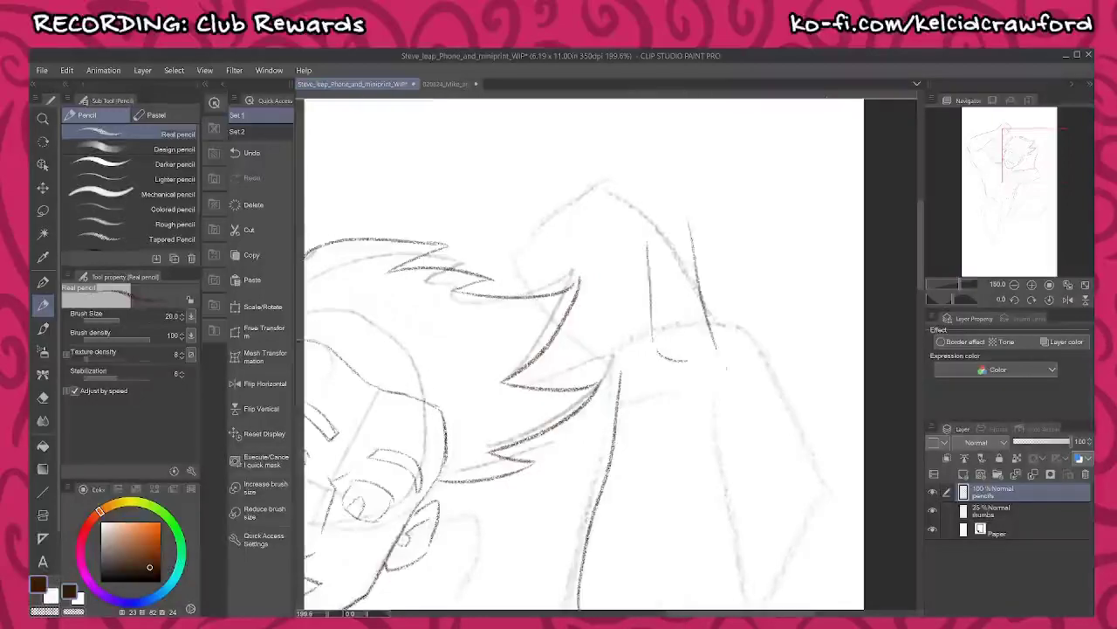
scroll(729, 340, "down", 4)
scroll(729, 341, "up", 1)
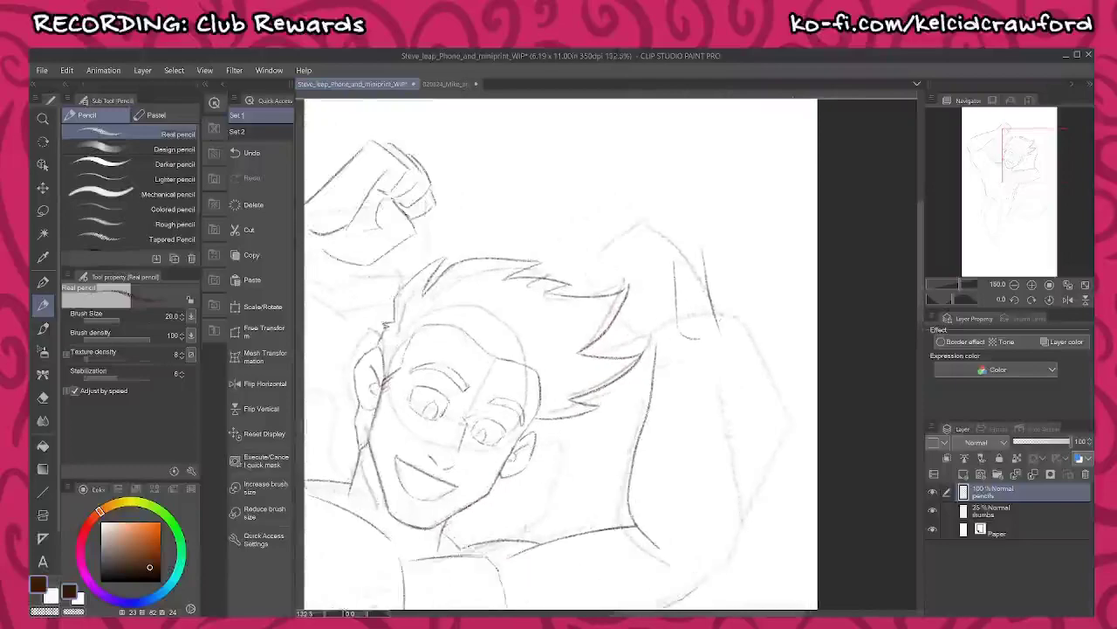
scroll(584, 353, "up", 2)
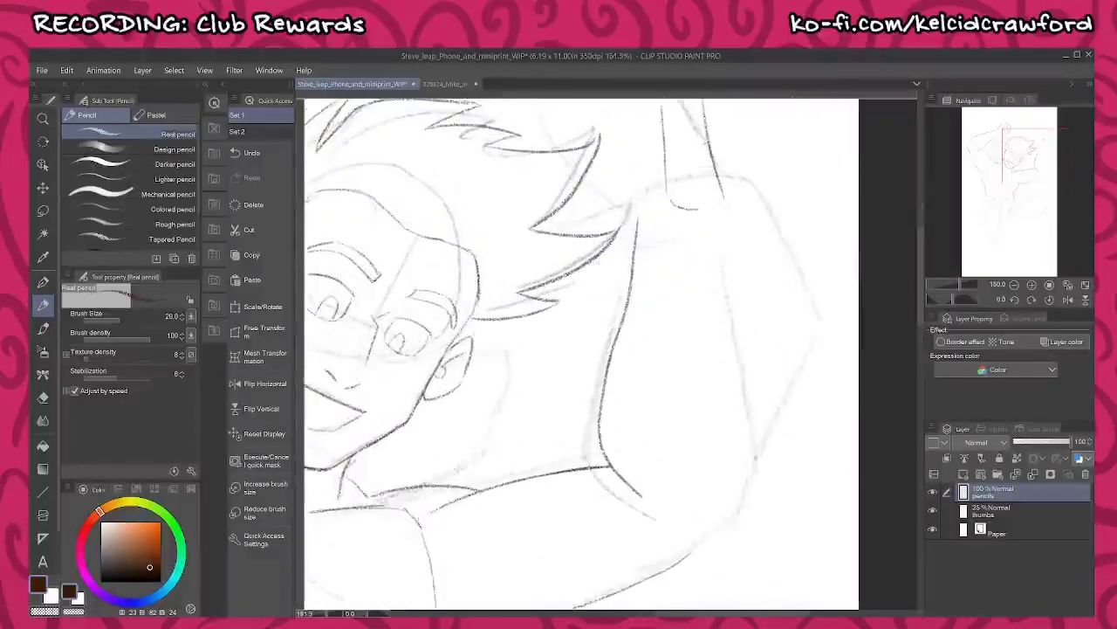
mouse_move(723, 203)
left_mouse_down()
mouse_move(737, 293)
mouse_move(716, 552)
left_mouse_up()
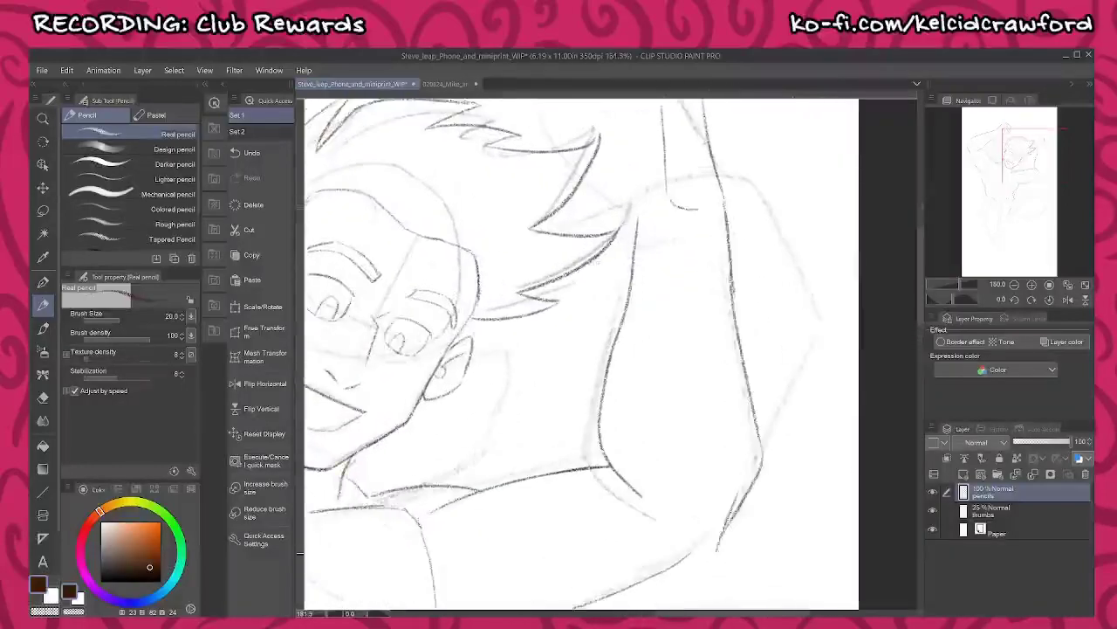
- Flip the canvas view horizontally and remove the bent arm's wrist, outer forearm and elbow lines
scroll(583, 354, "down", 1)
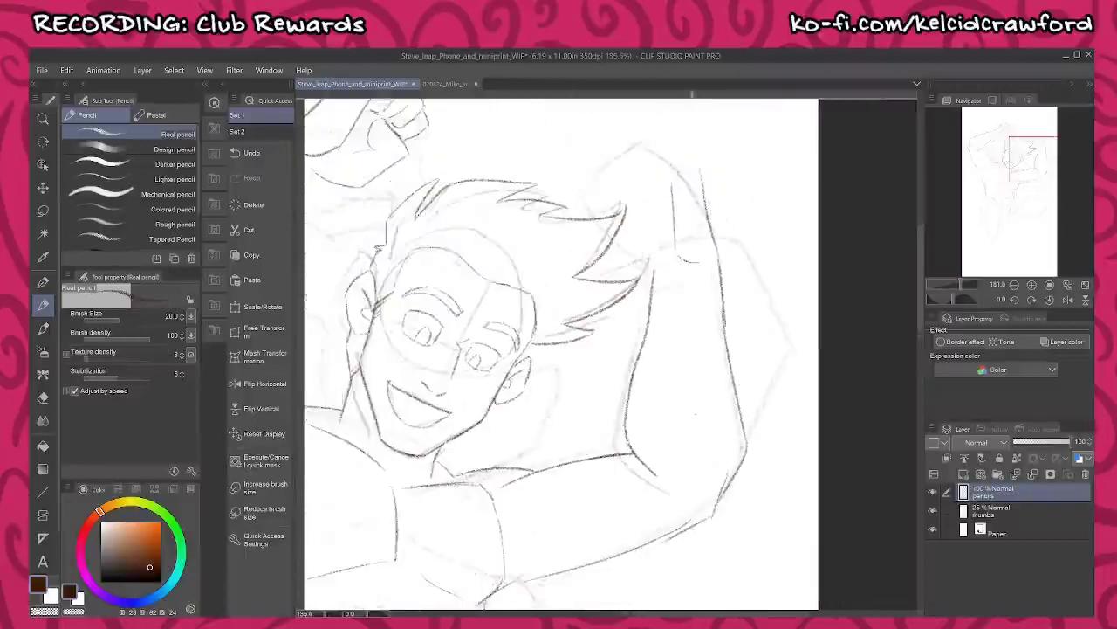
scroll(583, 353, "down", 3)
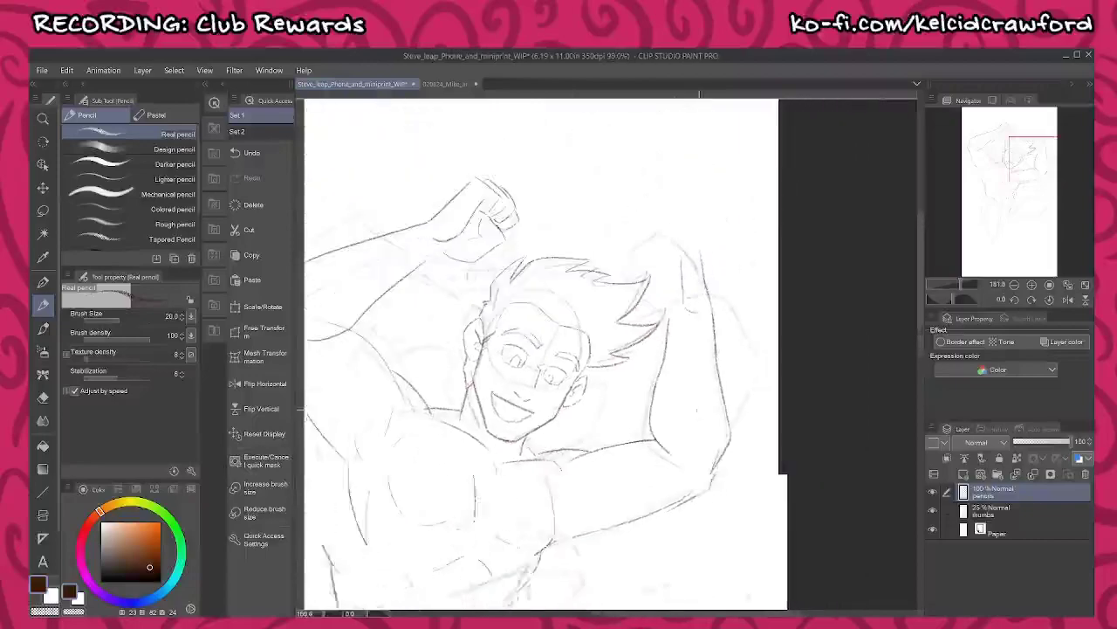
left_click(1067, 301)
scroll(571, 443, "up", 4)
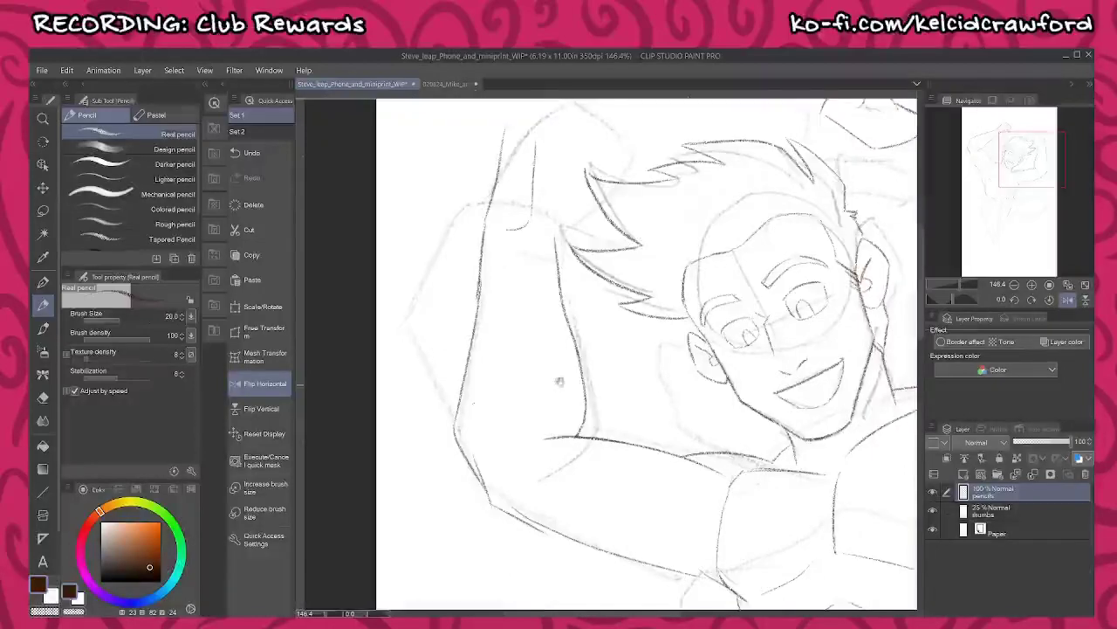
key("ctrl+d")
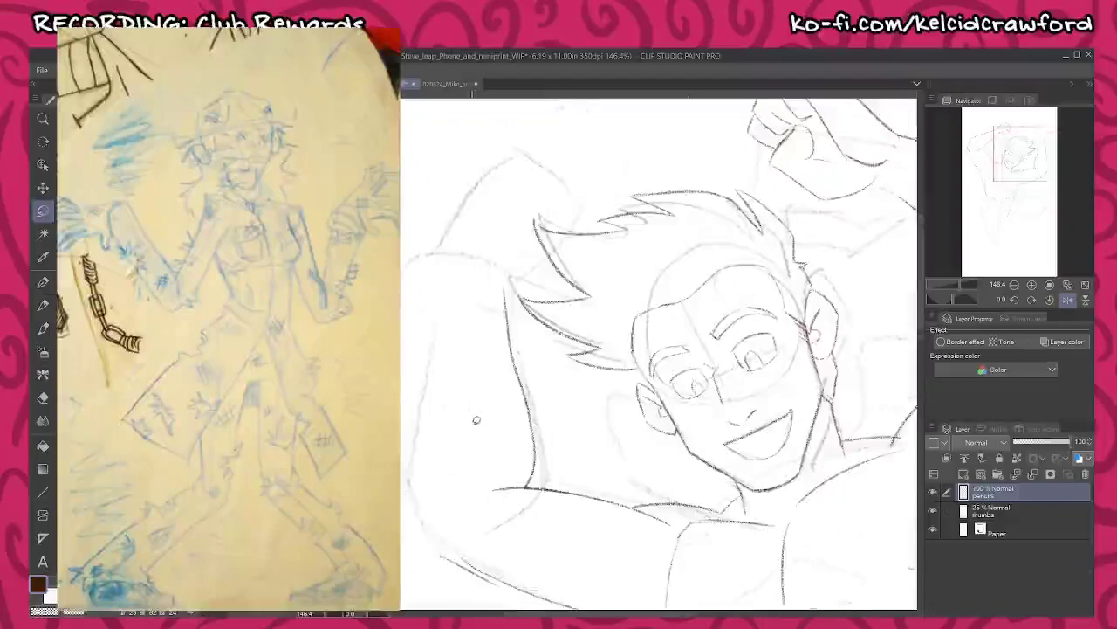
- Pencil the underside of the bent right upper arm and the outer forearm contour rising from the elbow
key("p")
key("p")
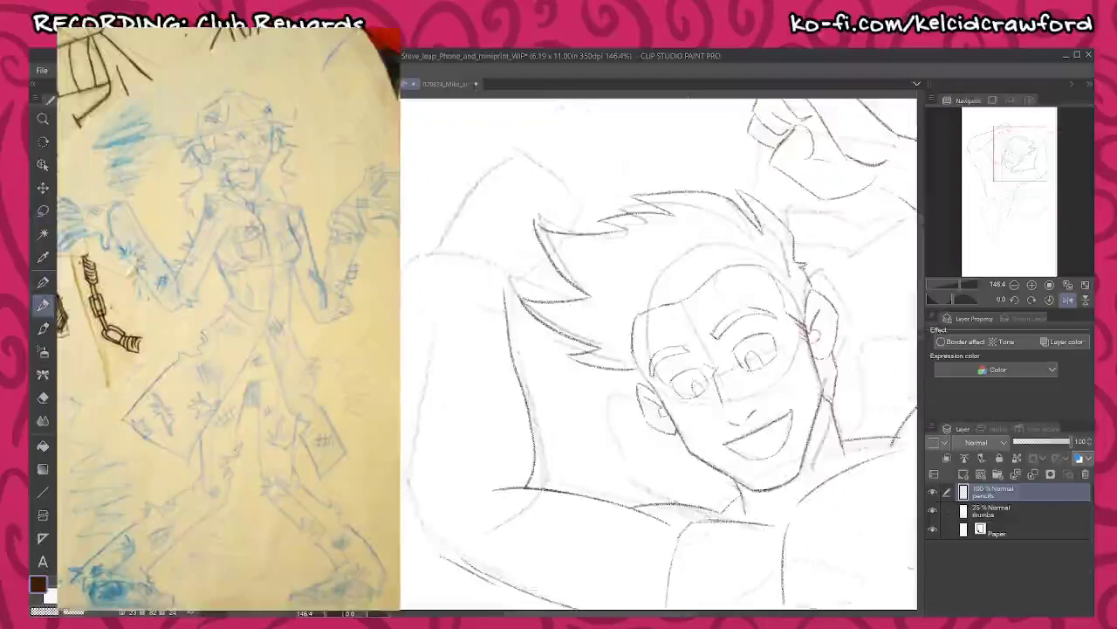
left_click_drag(462, 469, 467, 405)
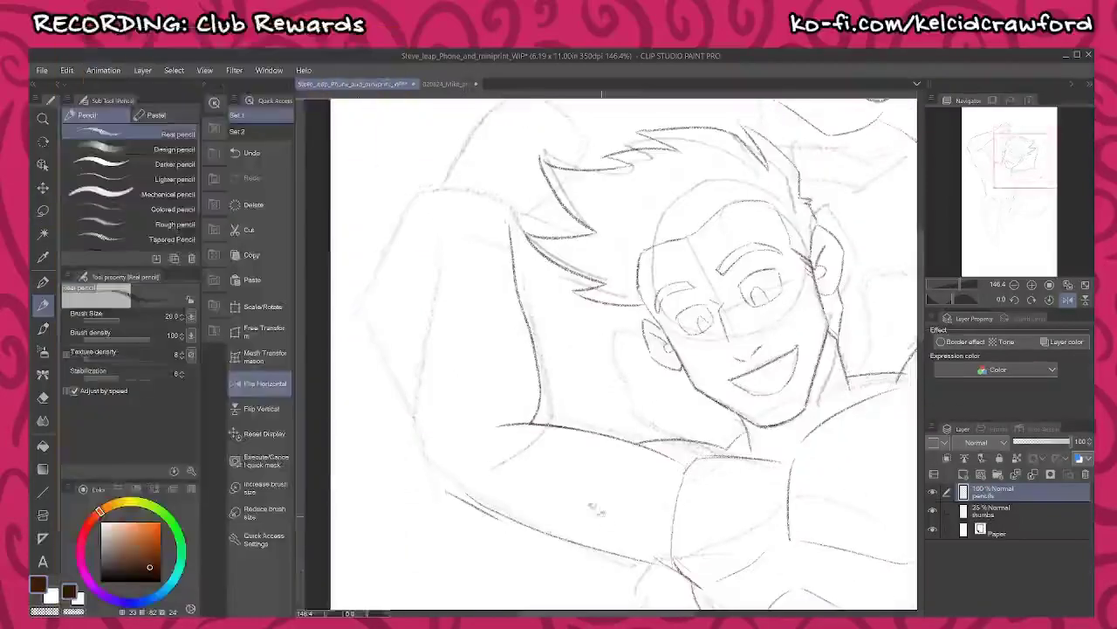
left_click_drag(601, 515, 550, 457)
left_click_drag(399, 435, 599, 504)
left_click_drag(510, 512, 550, 524)
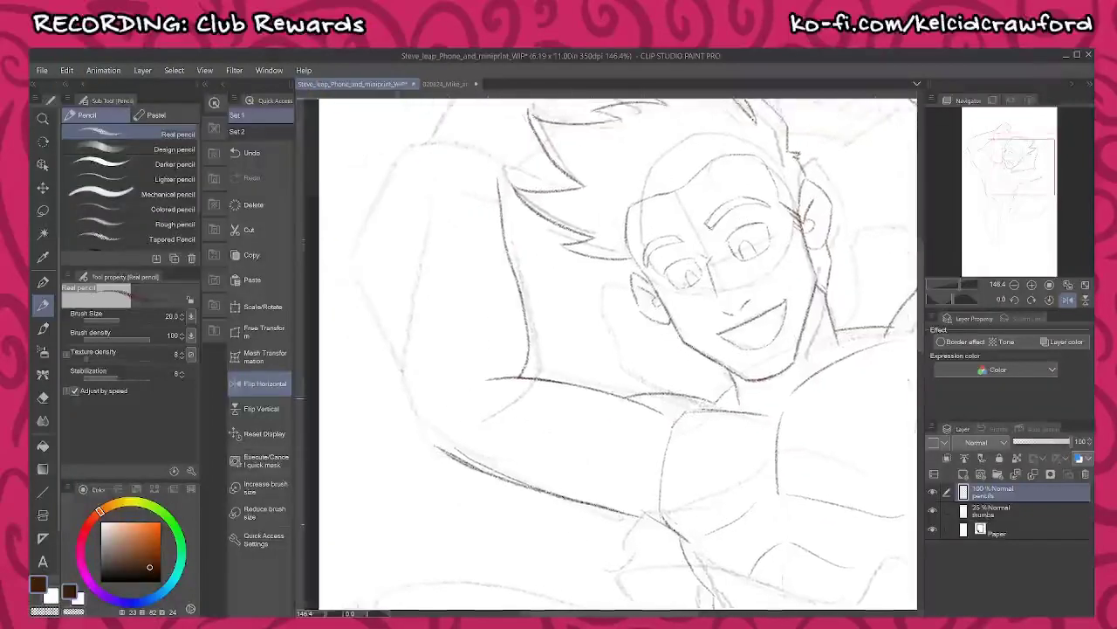
mouse_move(660, 414)
left_mouse_down()
mouse_move(616, 394)
mouse_move(487, 379)
mouse_move(552, 400)
left_mouse_up()
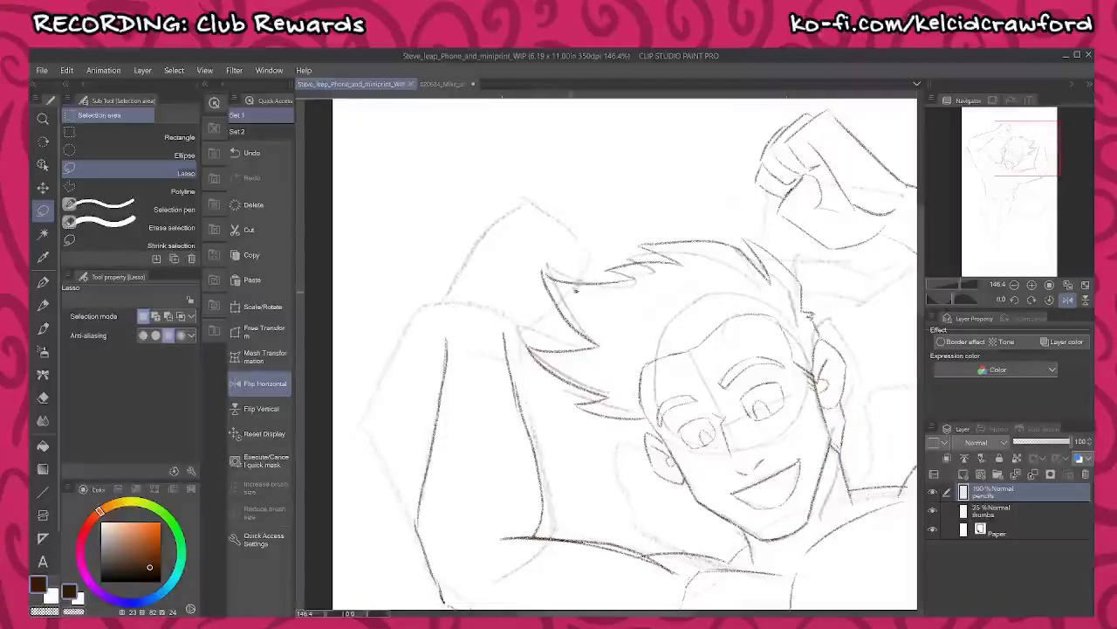
- Pencil the right hand's back contour and top edge above the wrist, and add a finger crease to the opposite fist
key("p")
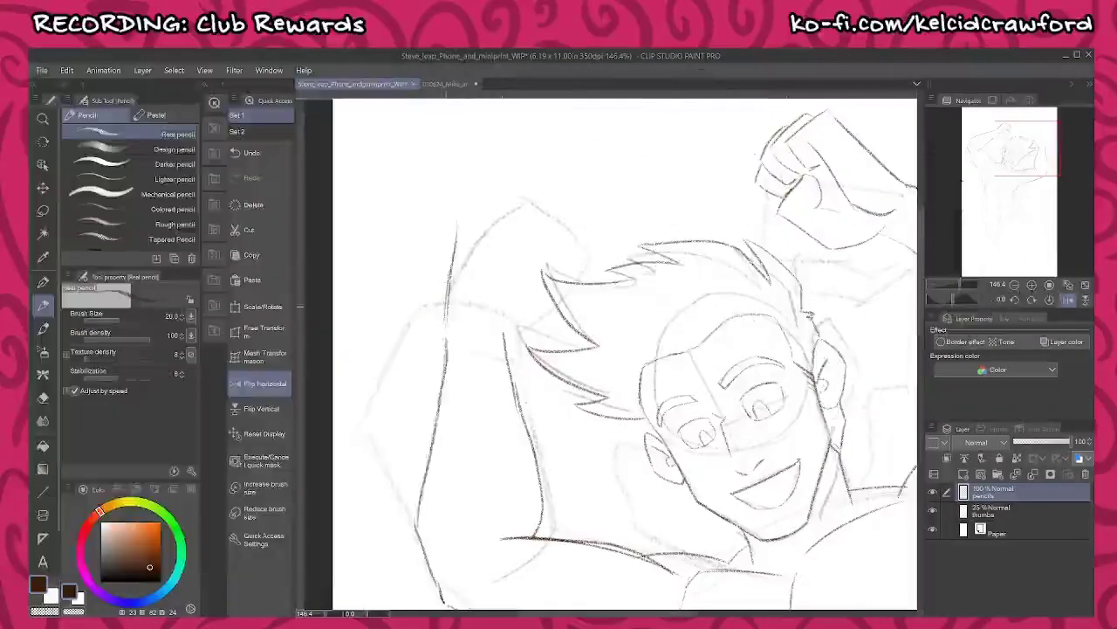
left_click_drag(461, 219, 504, 219)
key("ctrl+z")
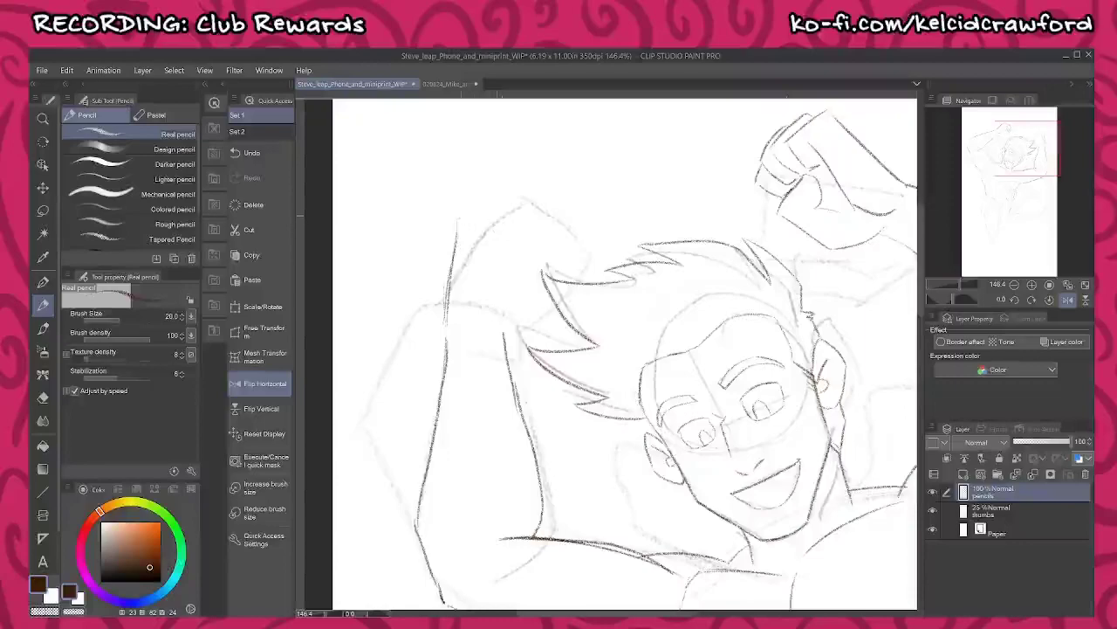
mouse_move(452, 252)
left_mouse_down()
mouse_move(457, 206)
mouse_move(512, 199)
mouse_move(512, 251)
mouse_move(486, 251)
mouse_move(483, 277)
left_mouse_up()
key("ctrl+z")
left_click_drag(599, 218, 555, 247)
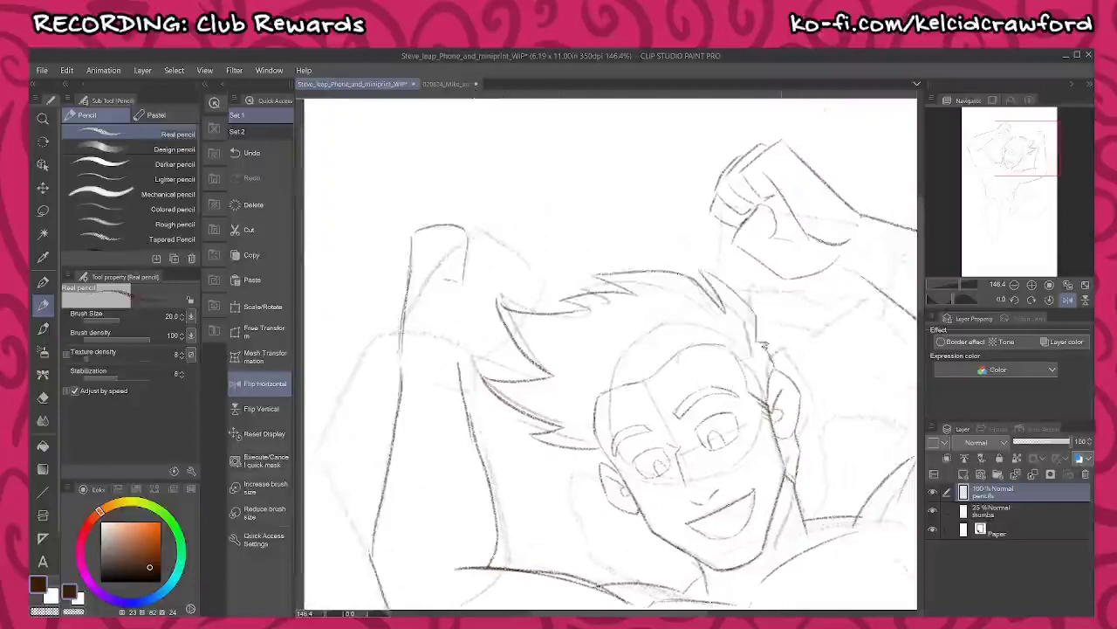
left_click_drag(768, 174, 781, 167)
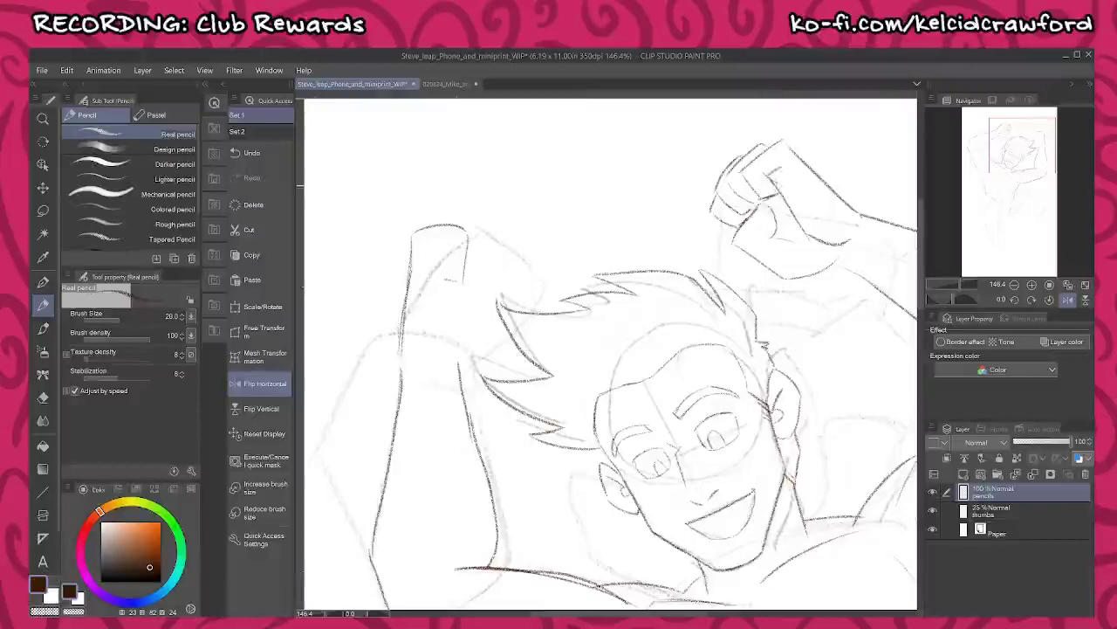
mouse_move(468, 304)
left_mouse_down()
mouse_move(504, 307)
mouse_move(505, 240)
left_mouse_up()
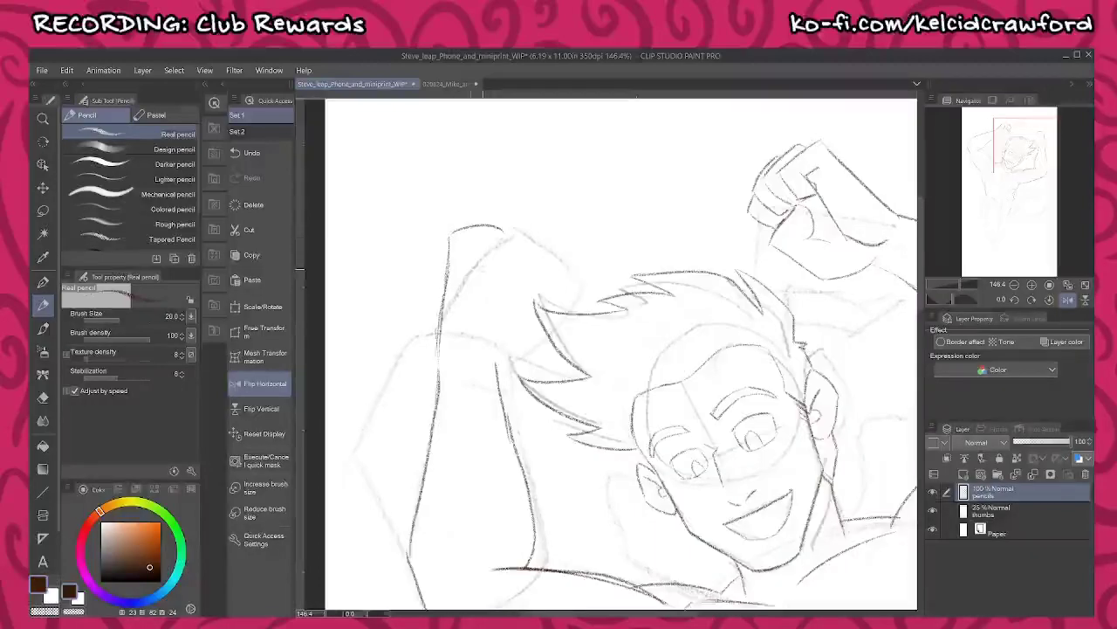
- Pencil the right fist's thumb, curled fingers, palm and wrist base, and return the canvas view to its unmirrored orientation
left_click_drag(463, 339, 485, 358)
left_click_drag(480, 281, 486, 325)
mouse_move(480, 271)
left_mouse_down()
mouse_move(502, 263)
mouse_move(471, 267)
left_mouse_up()
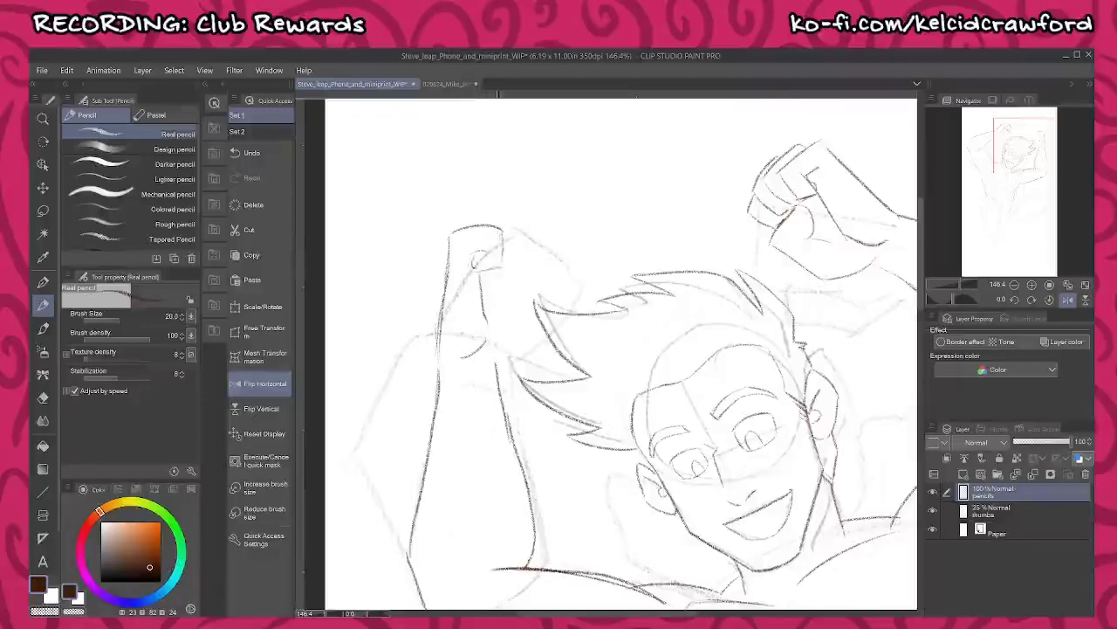
mouse_move(501, 227)
left_mouse_down()
mouse_move(526, 246)
mouse_move(511, 276)
mouse_move(494, 274)
left_mouse_up()
left_click_drag(535, 248, 521, 283)
mouse_move(485, 353)
left_mouse_down()
mouse_move(529, 363)
mouse_move(538, 347)
left_mouse_up()
left_click_drag(538, 266, 540, 279)
mouse_move(540, 279)
left_mouse_down()
mouse_move(497, 283)
mouse_move(522, 309)
left_mouse_up()
left_click_drag(495, 307, 474, 286)
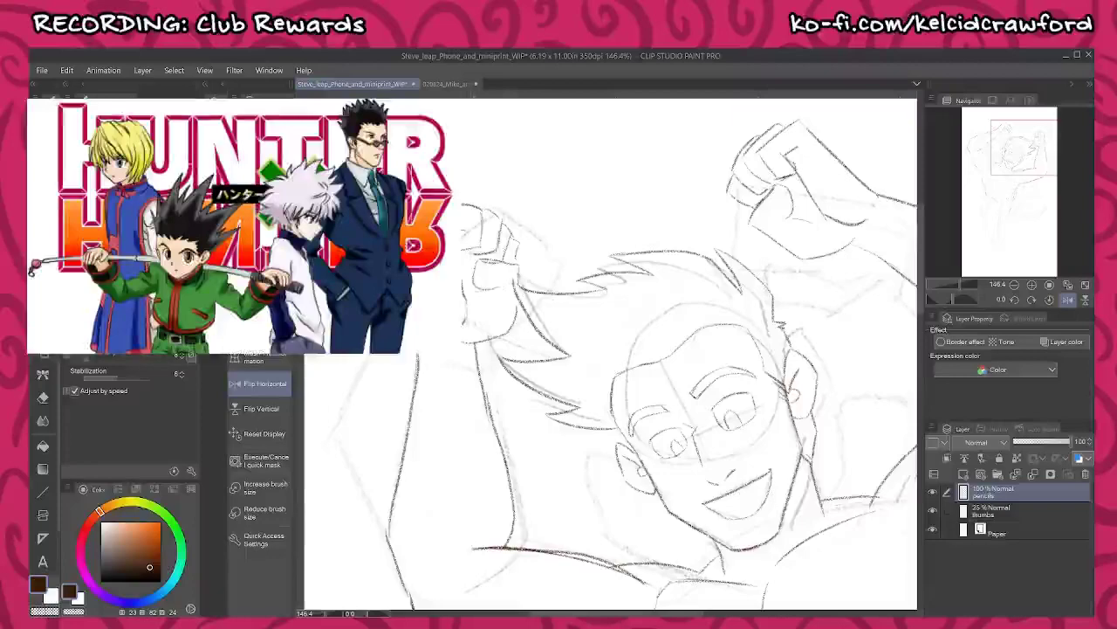
left_click_drag(476, 257, 486, 253)
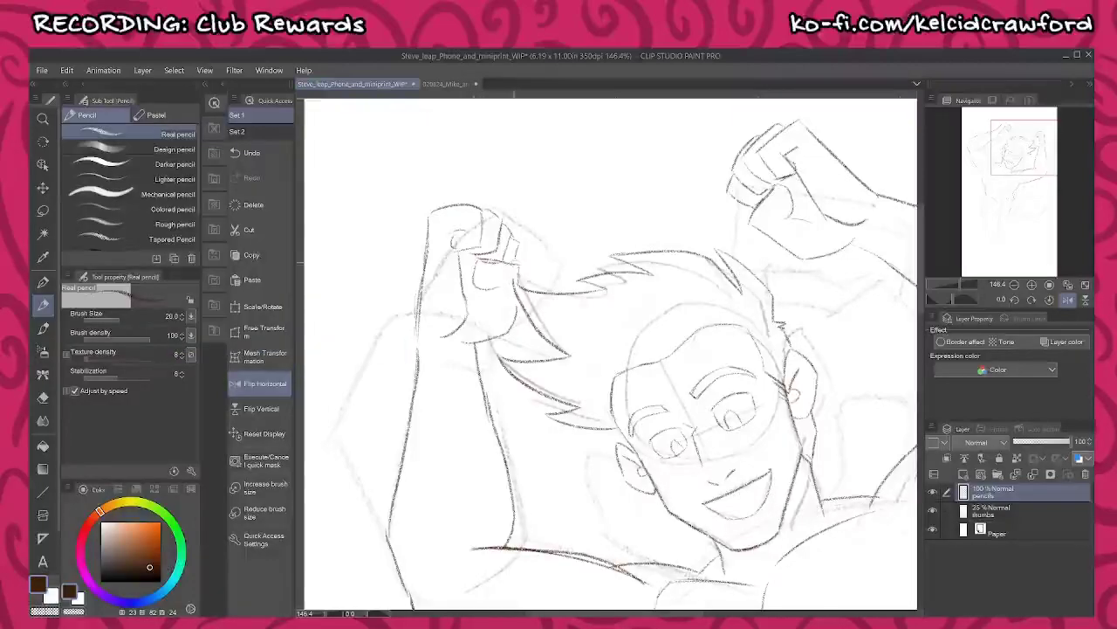
left_click(1068, 299)
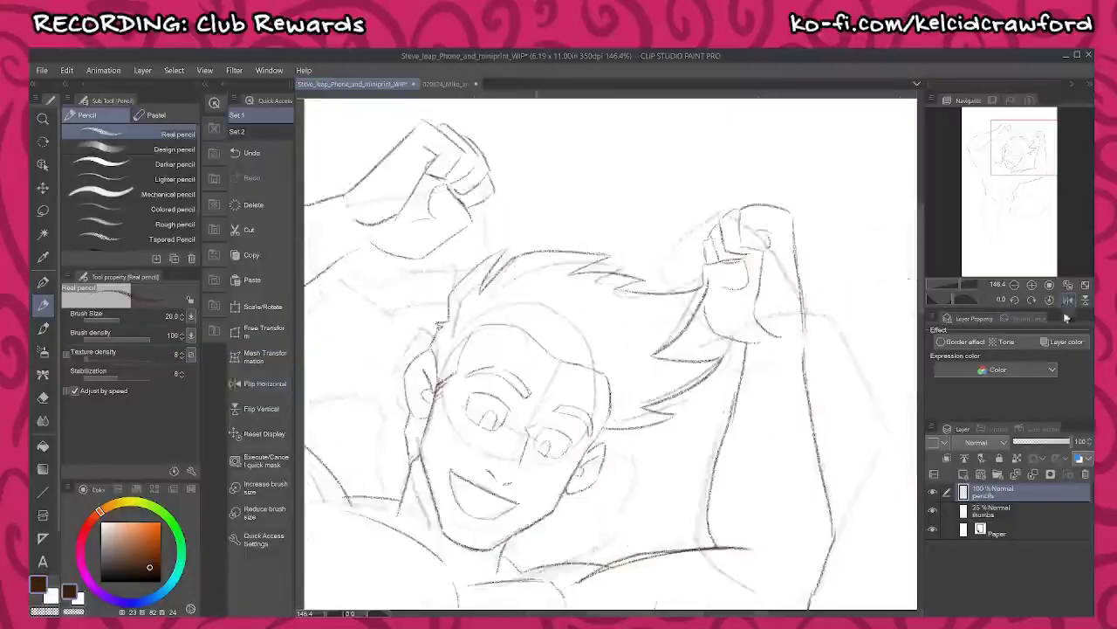
- Sketch the left leg's foreshortened thigh as rounded contours with loose curved construction lines below the hip
left_click_drag(816, 302, 777, 217)
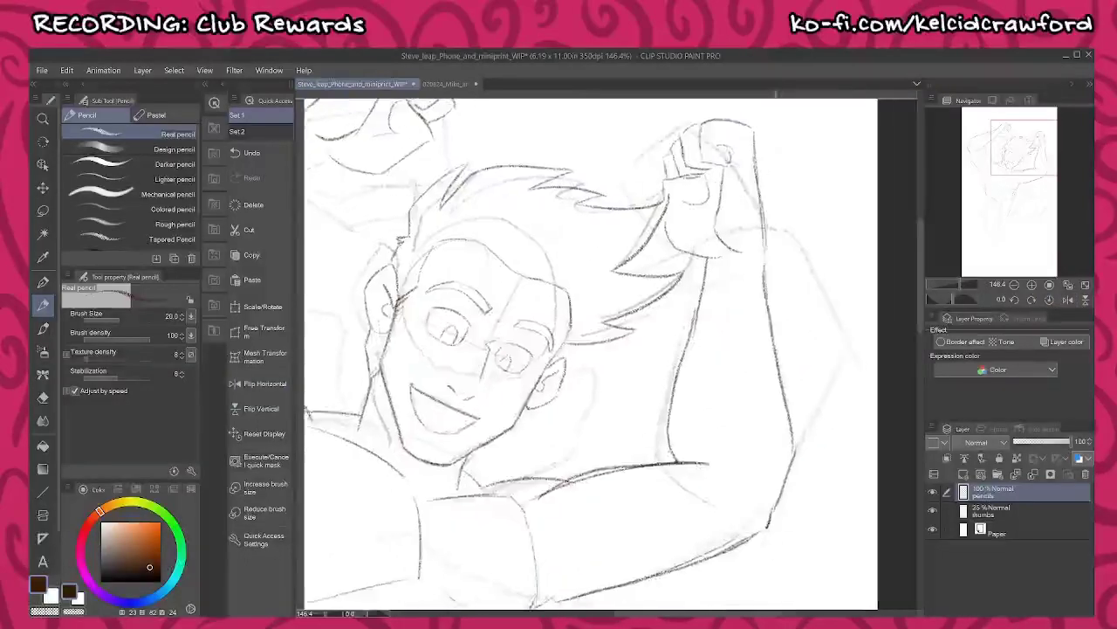
left_click_drag(732, 440, 756, 274)
left_click_drag(507, 393, 683, 298)
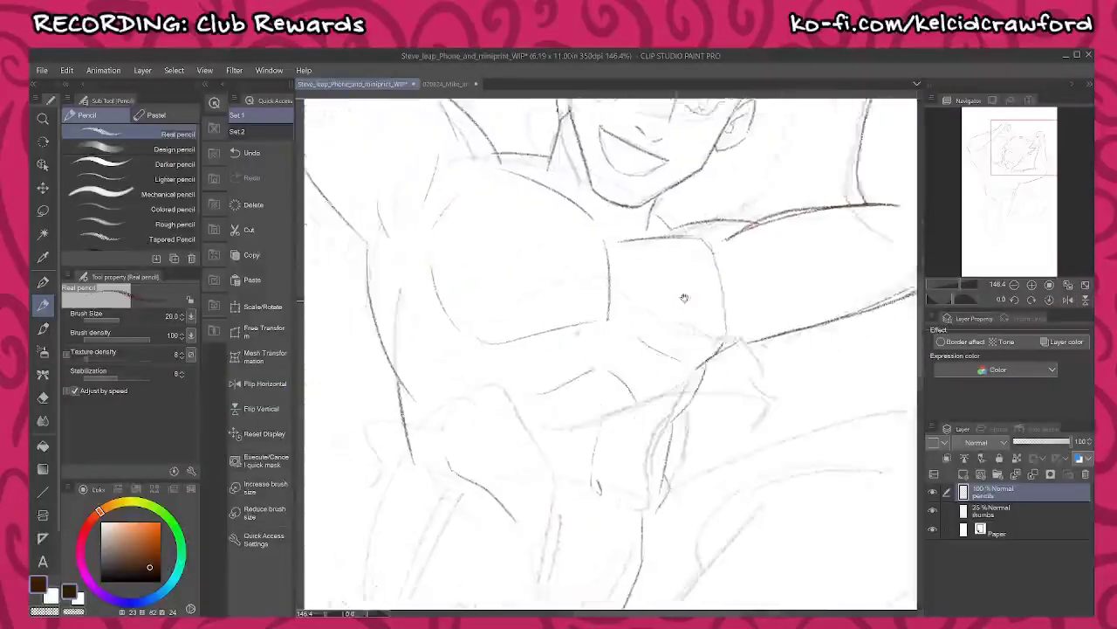
left_click_drag(672, 430, 688, 267)
mouse_move(780, 365)
left_mouse_down()
mouse_move(701, 317)
mouse_move(690, 328)
left_mouse_up()
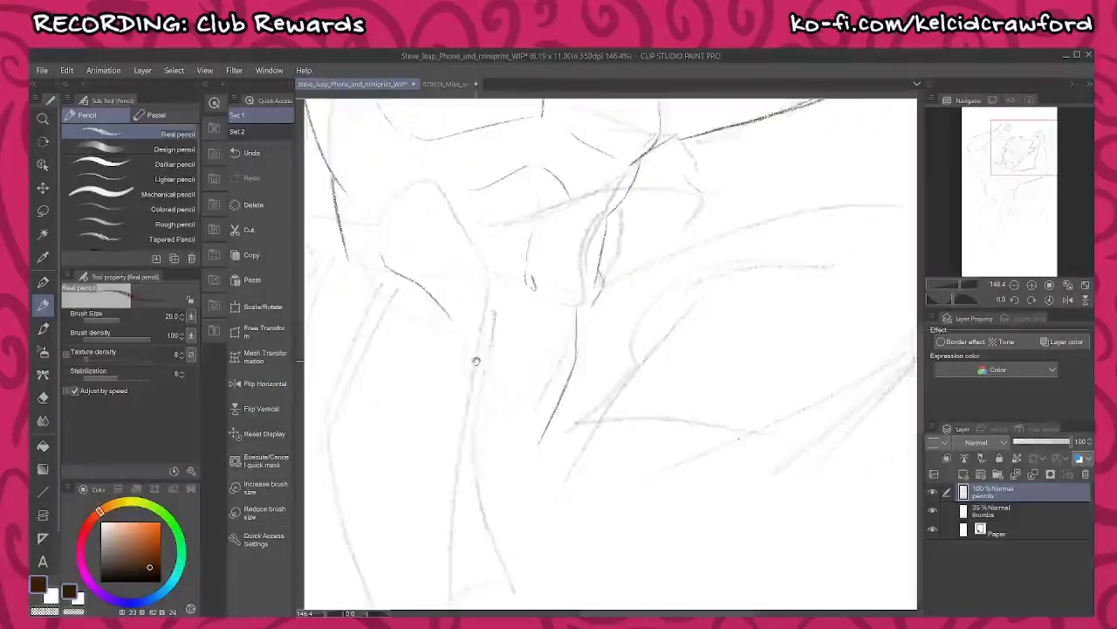
left_click_drag(477, 361, 533, 330)
scroll(536, 340, "down", 1)
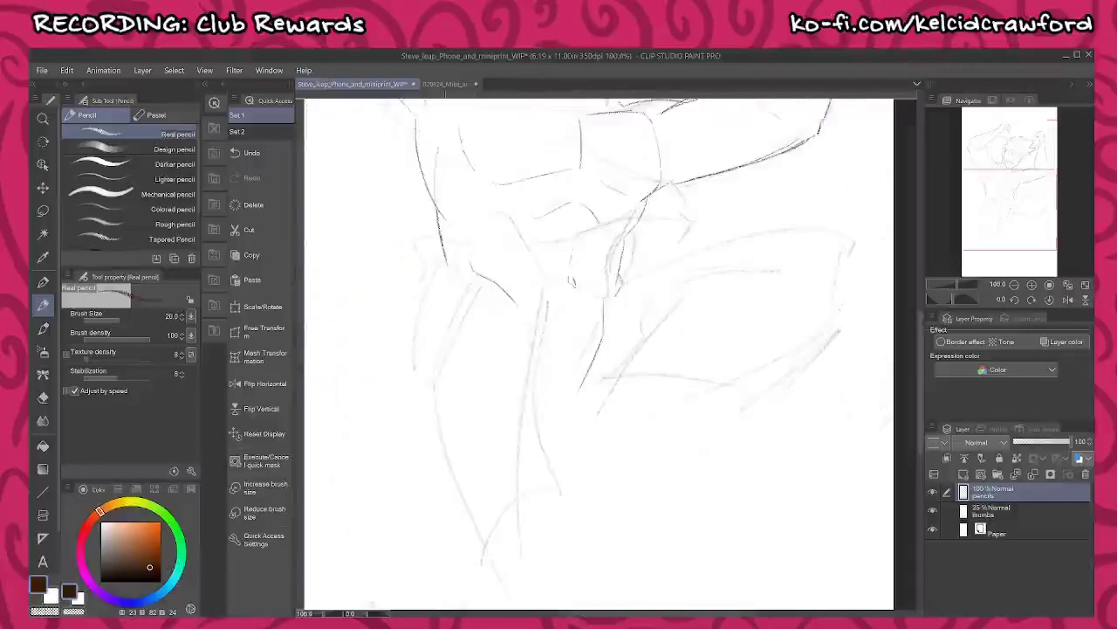
mouse_move(441, 267)
left_mouse_down()
mouse_move(417, 354)
mouse_move(471, 415)
left_mouse_up()
mouse_move(427, 324)
left_mouse_down()
mouse_move(431, 377)
mouse_move(489, 443)
mouse_move(534, 435)
mouse_move(573, 363)
left_mouse_up()
mouse_move(461, 309)
left_mouse_down()
mouse_move(523, 266)
mouse_move(447, 393)
mouse_move(463, 401)
left_mouse_up()
- Add the left knee's inner shapes and pencil both side contours of the lower leg tapering down from it
left_click_drag(489, 354, 501, 371)
left_click_drag(495, 301, 527, 354)
mouse_move(562, 316)
left_mouse_down()
mouse_move(534, 358)
mouse_move(545, 283)
mouse_move(489, 304)
mouse_move(565, 304)
left_mouse_up()
left_click_drag(576, 342, 546, 292)
mouse_move(456, 274)
left_mouse_down()
mouse_move(433, 331)
mouse_move(515, 486)
left_mouse_up()
left_click_drag(543, 278, 541, 483)
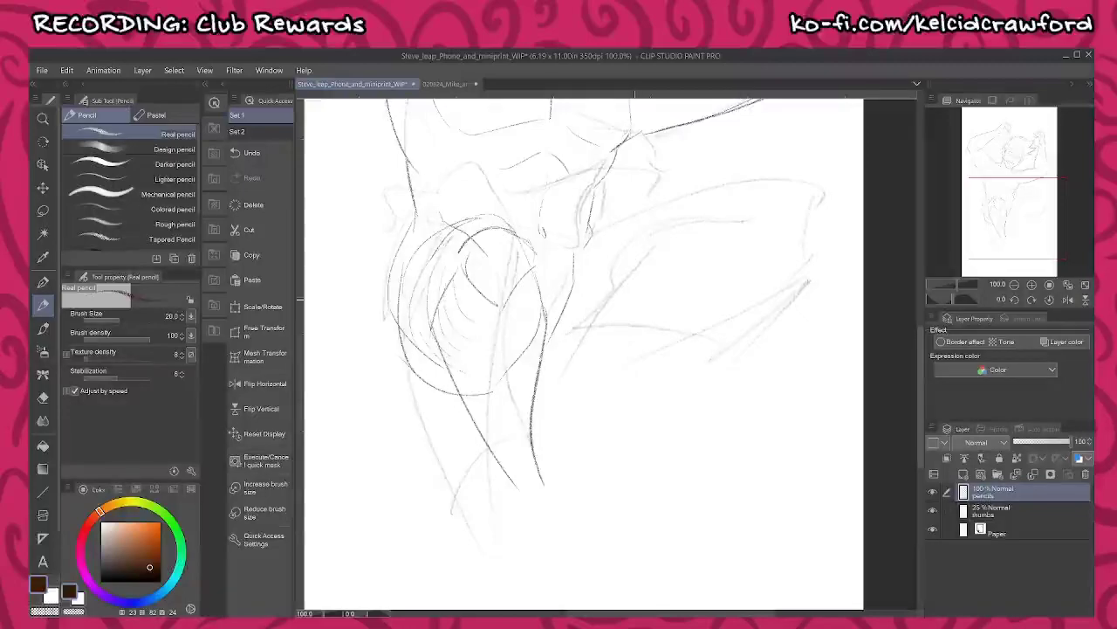
- Pencil the right leg's raised thigh, rounded knee, inner fold and shin contours over the faint thumbnail
left_click_drag(638, 425, 687, 355)
scroll(611, 563, "down", 3)
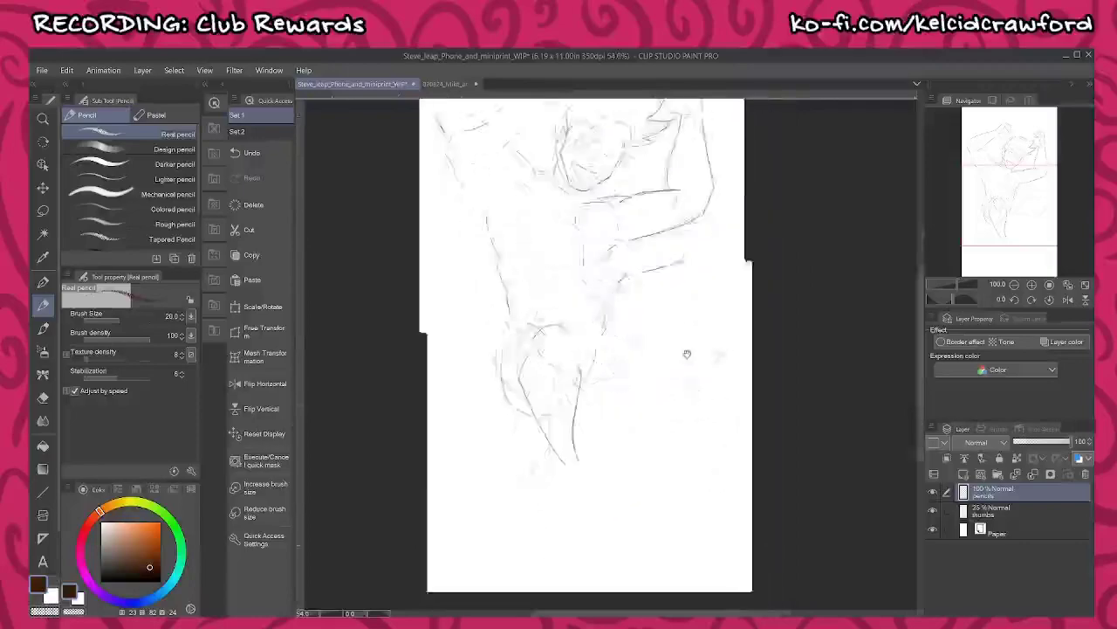
scroll(604, 350, "up", 6)
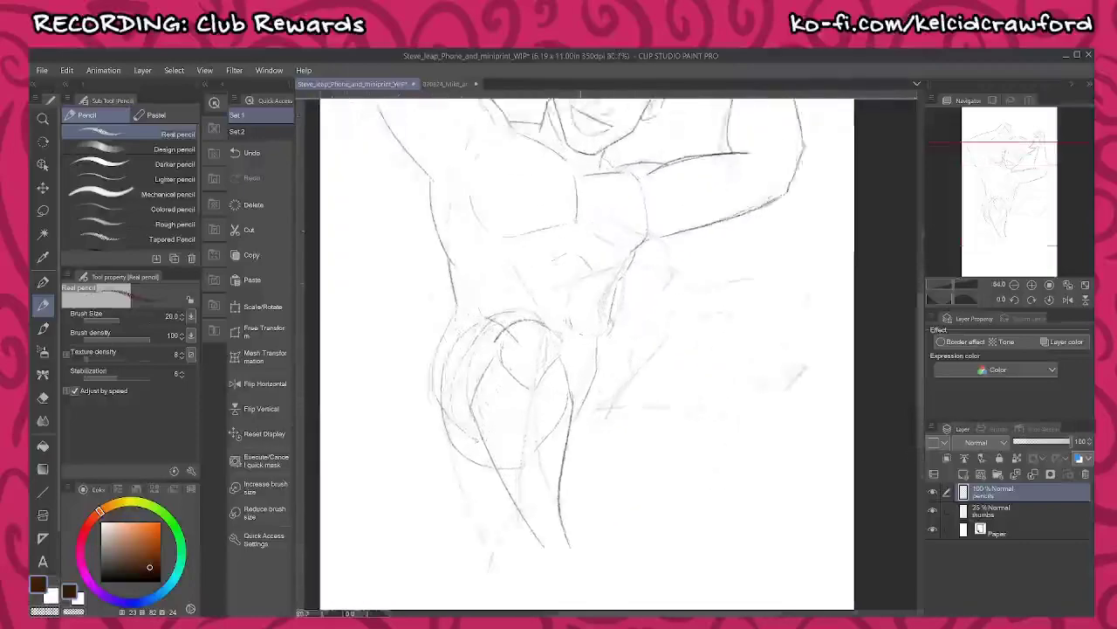
left_click_drag(707, 410, 607, 323)
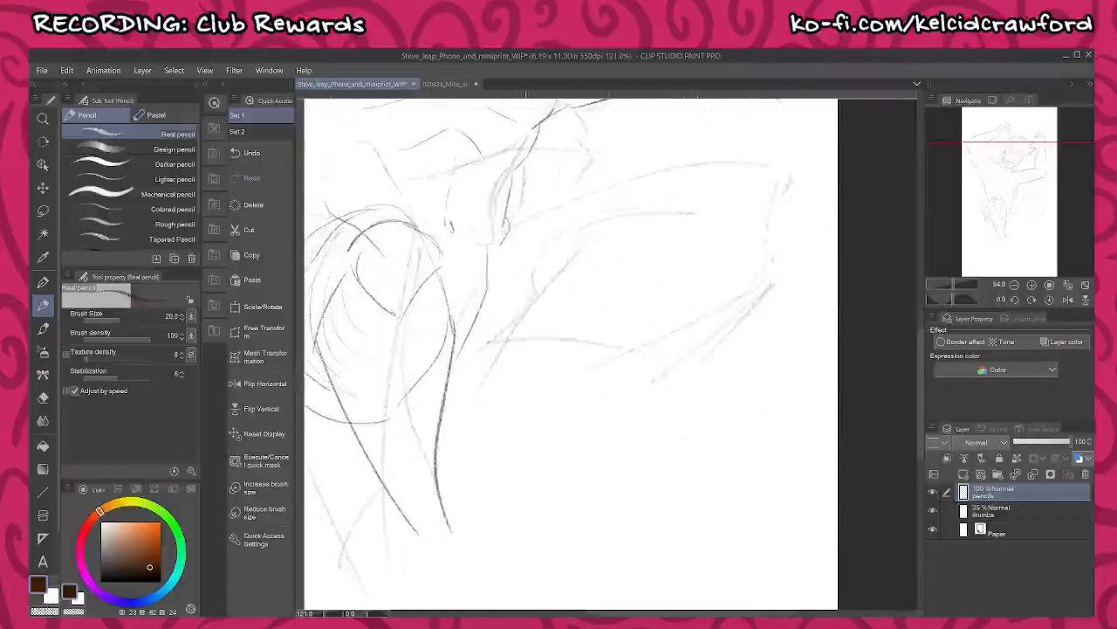
mouse_move(508, 234)
left_mouse_down()
mouse_move(757, 216)
mouse_move(792, 264)
mouse_move(756, 297)
mouse_move(737, 282)
left_mouse_up()
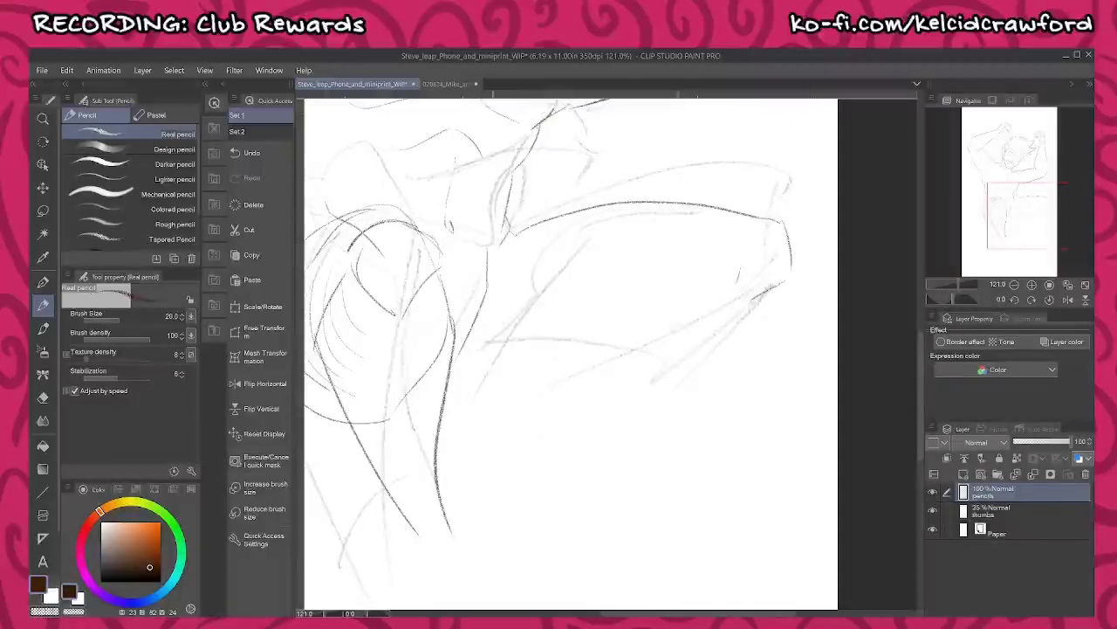
mouse_move(442, 400)
left_mouse_down()
mouse_move(481, 395)
mouse_move(690, 299)
left_mouse_up()
mouse_move(723, 253)
left_mouse_down()
mouse_move(604, 308)
mouse_move(547, 374)
left_mouse_up()
left_click_drag(757, 324, 604, 396)
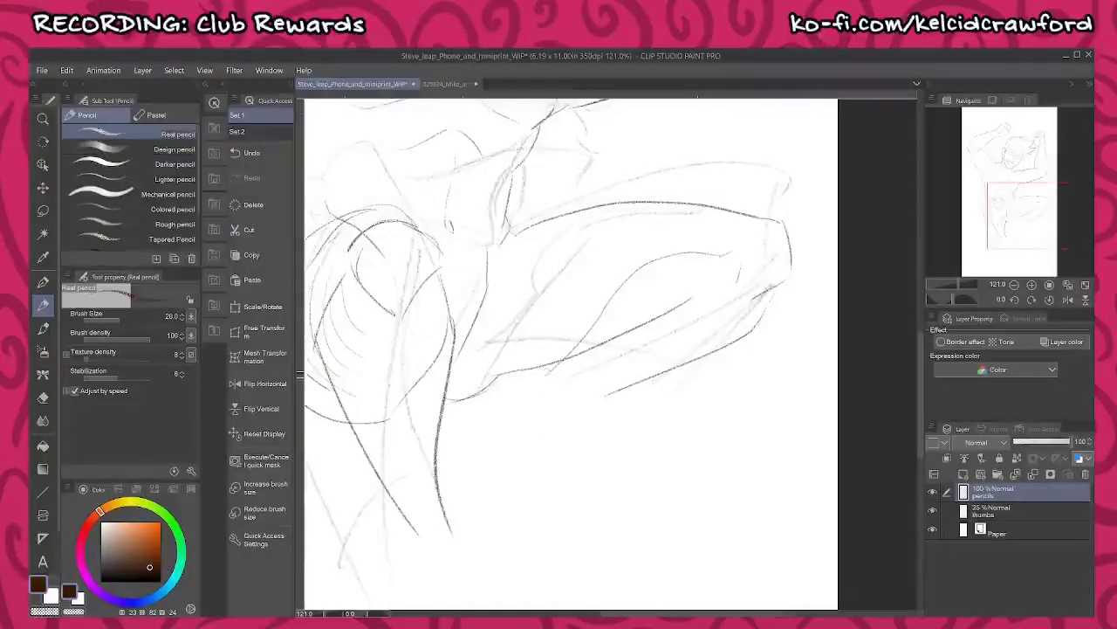
- Reinforce the right leg's inner fold and pencil the ankle and side edges of the foot hanging below the shin
scroll(613, 393, "up", 2)
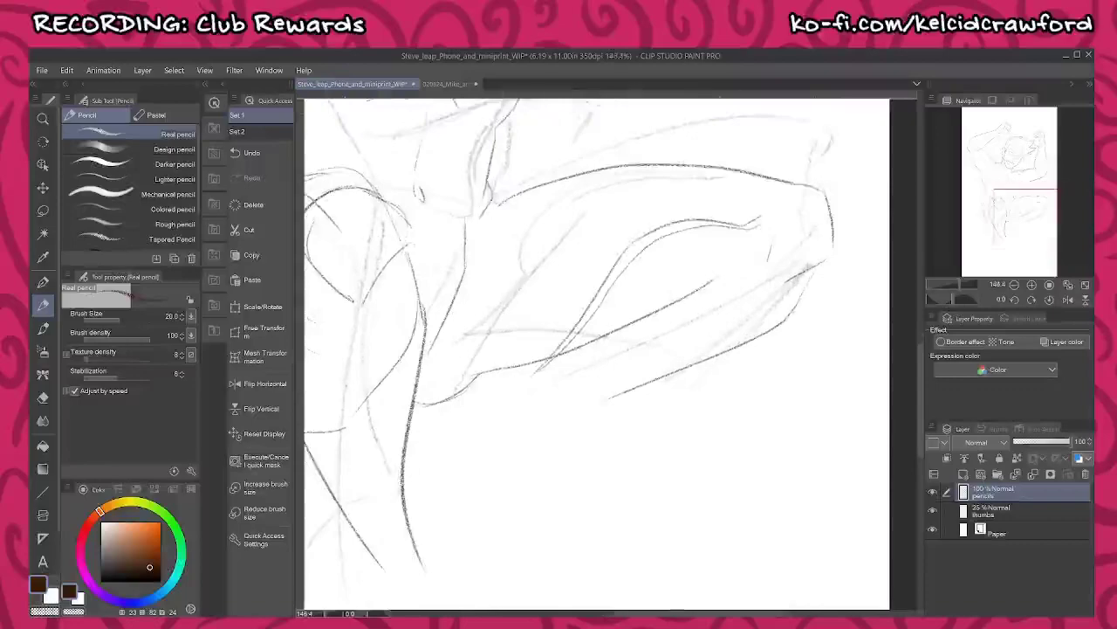
mouse_move(547, 358)
left_mouse_down()
mouse_move(490, 368)
mouse_move(513, 442)
left_mouse_up()
key("ctrl+z")
key("ctrl+z")
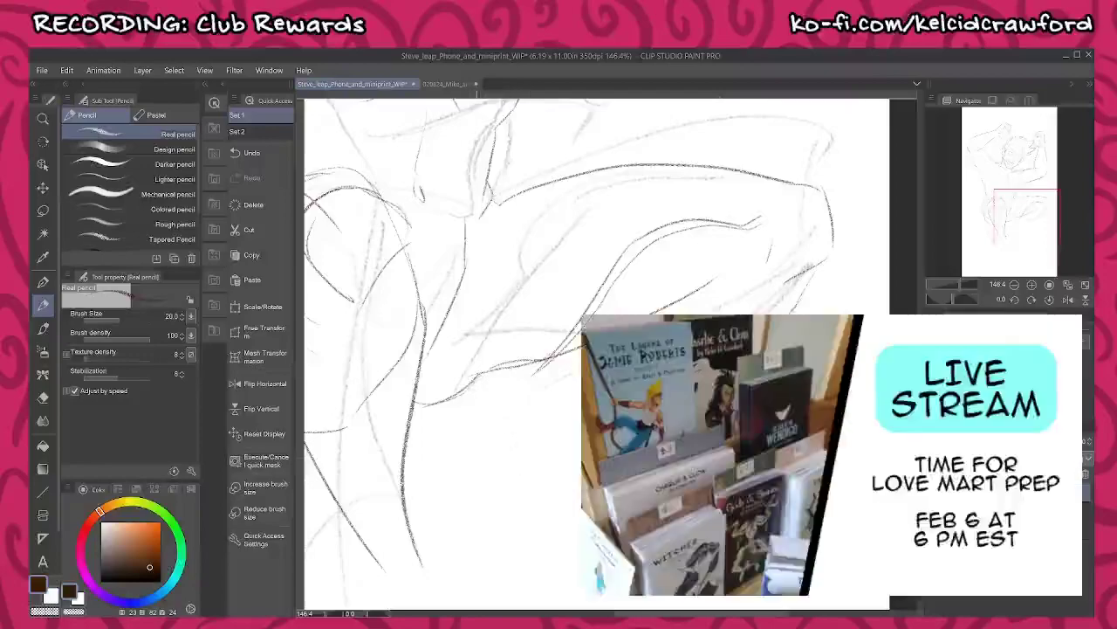
mouse_move(491, 444)
left_mouse_down()
mouse_move(503, 511)
mouse_move(563, 545)
left_mouse_up()
mouse_move(573, 422)
left_mouse_down()
mouse_move(563, 516)
mouse_move(578, 530)
left_mouse_up()
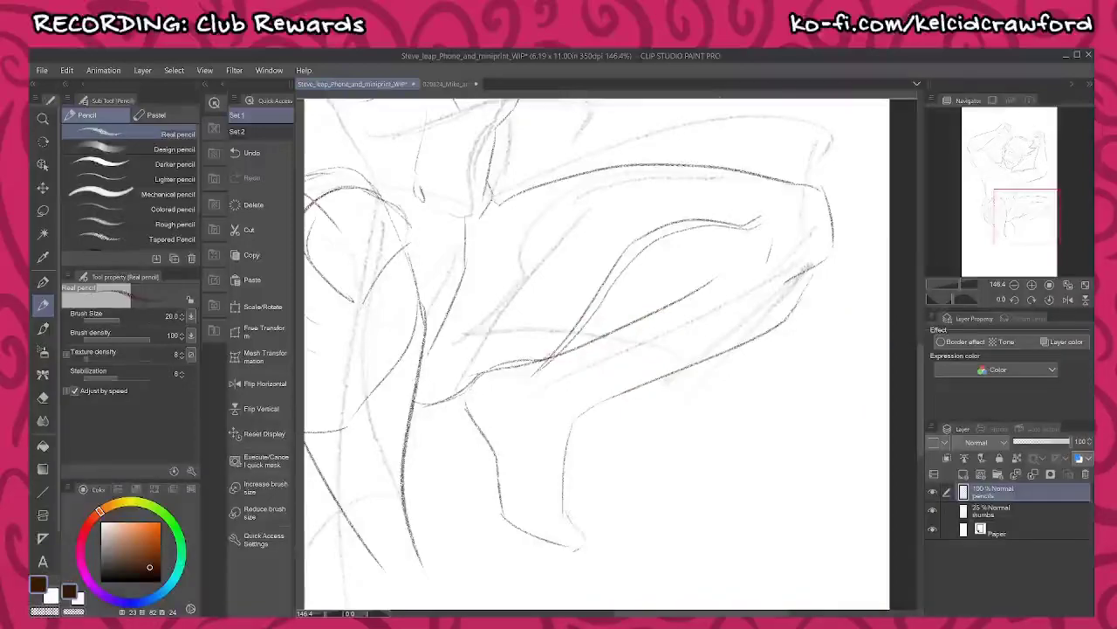
- Hide the thumbs layer and flip the canvas view vertically to check the whole pencilled figure
scroll(639, 413, "down", 3)
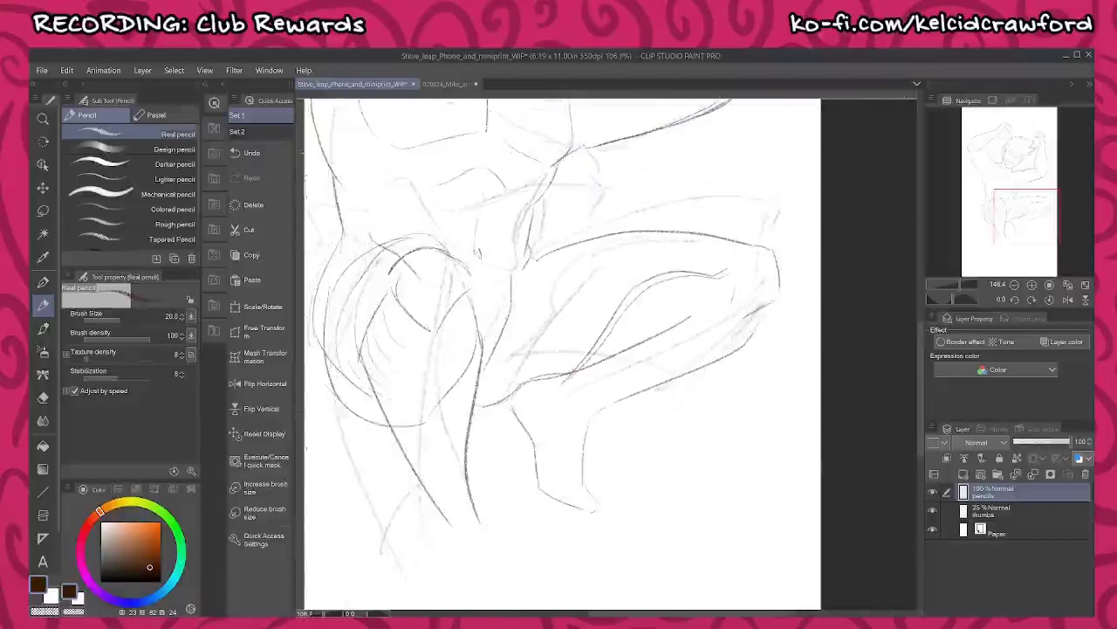
left_click_drag(709, 428, 748, 509)
scroll(727, 353, "down", 4)
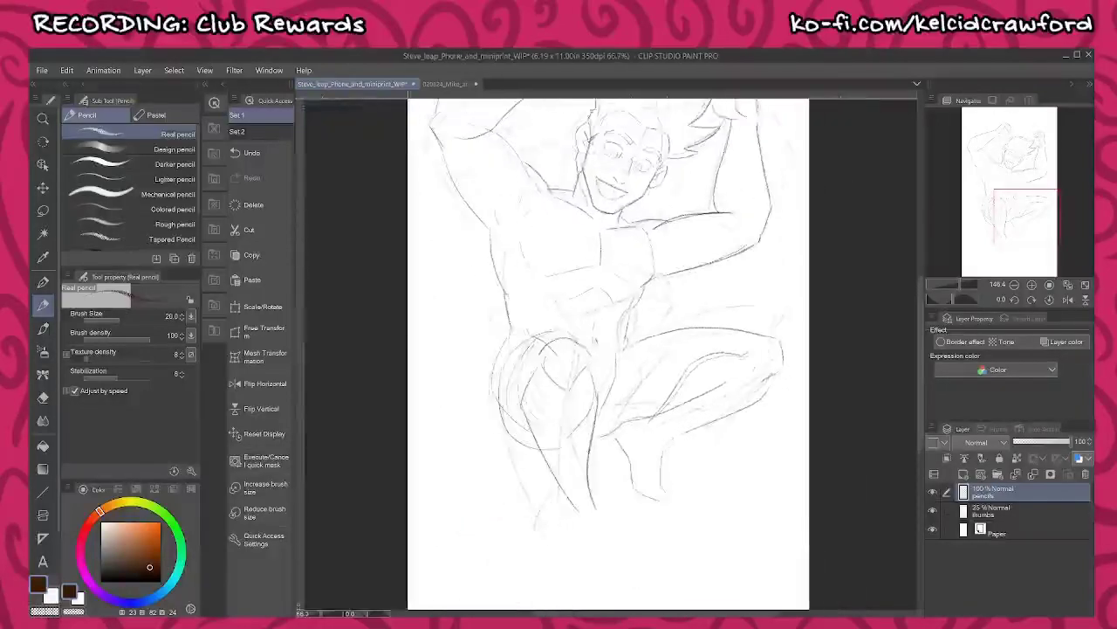
left_click_drag(726, 486, 688, 576)
left_click_drag(723, 437, 714, 376)
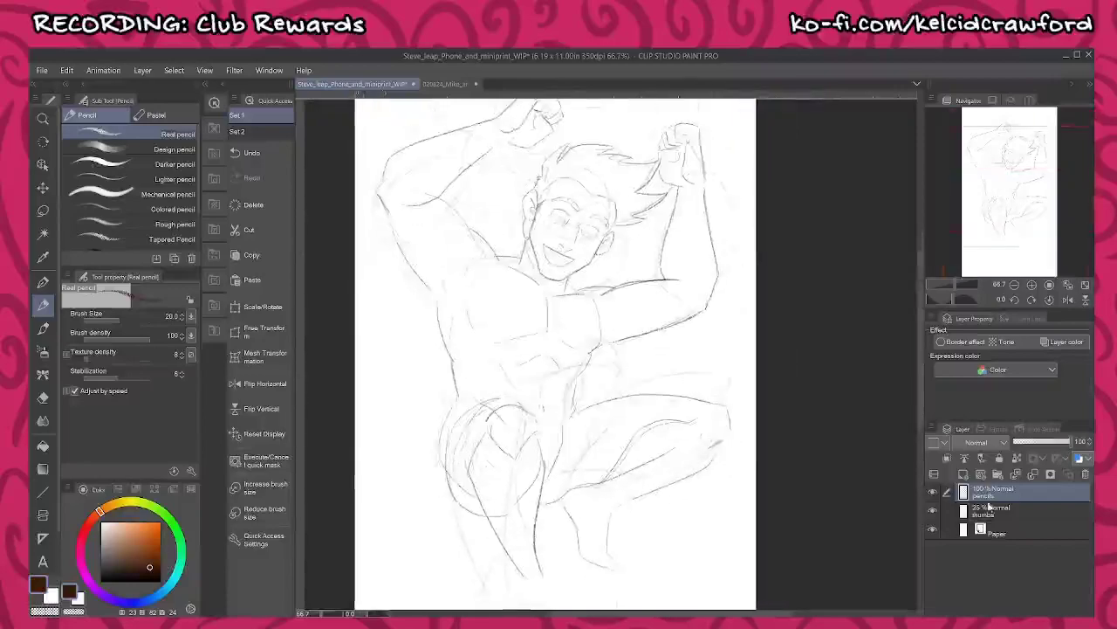
left_click(932, 515)
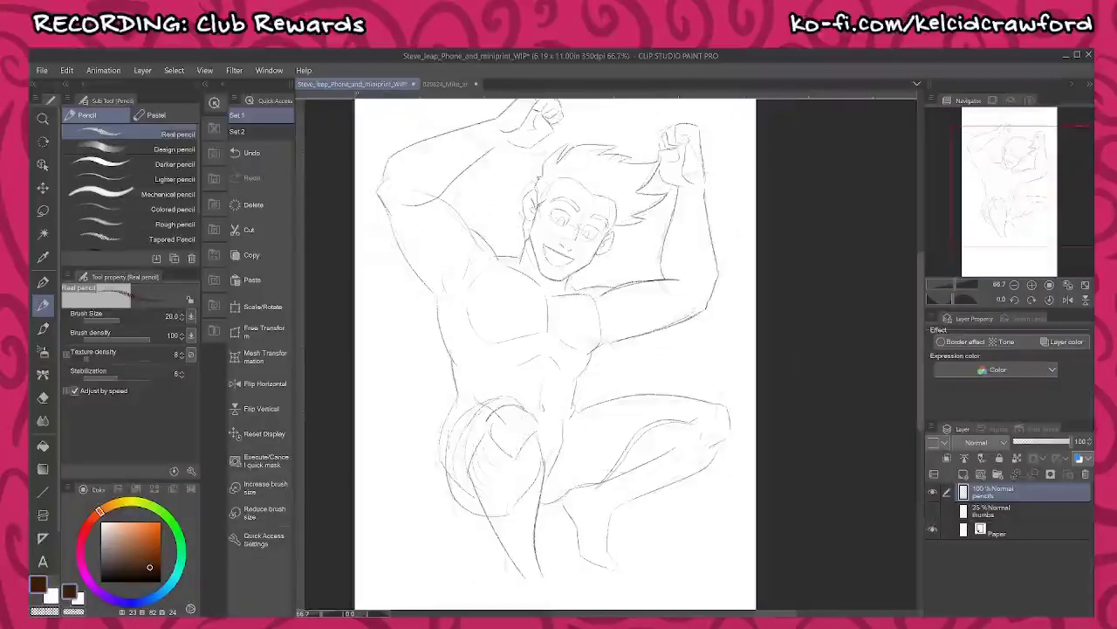
left_click_drag(734, 370, 731, 341)
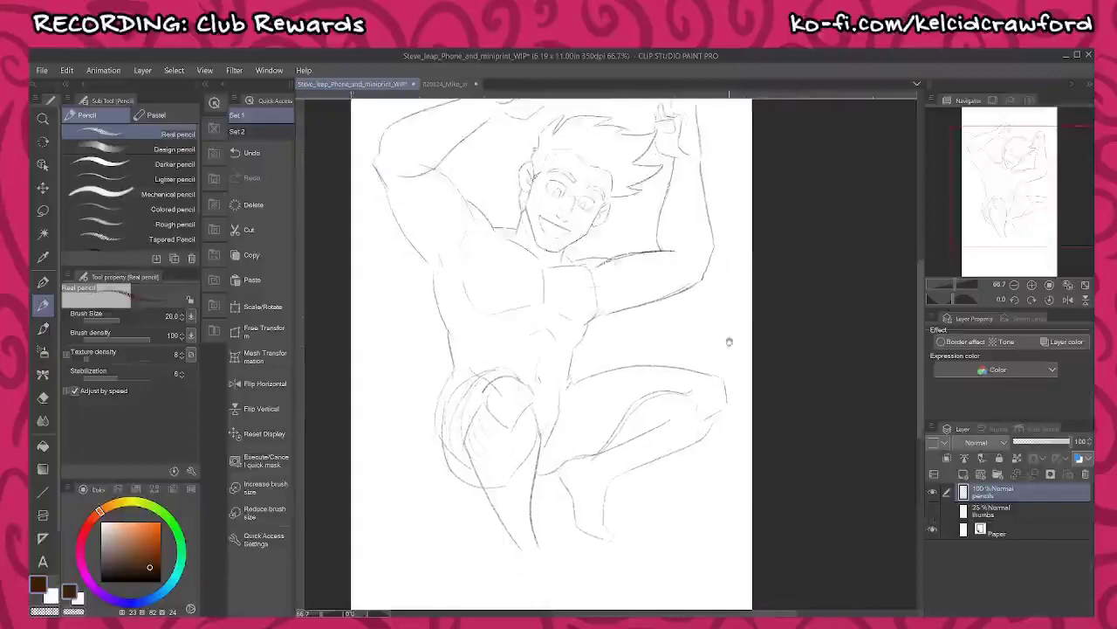
left_click(1086, 301)
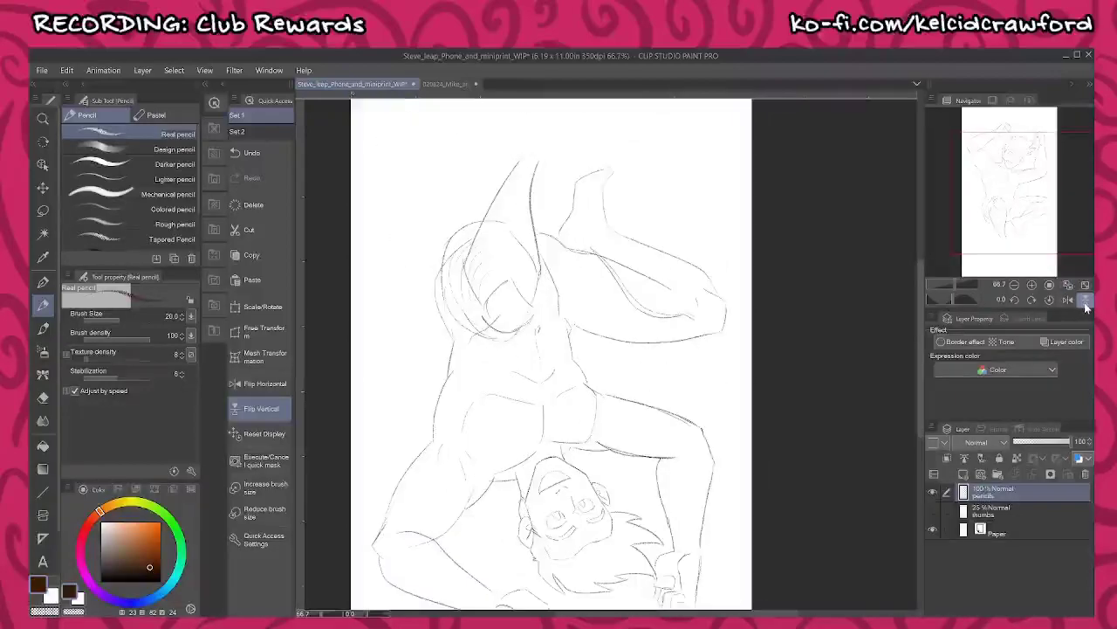
- Lasso the bent right leg, scale it up to 107% with its aspect ratio kept, deselect it and return the canvas view upright
key("m")
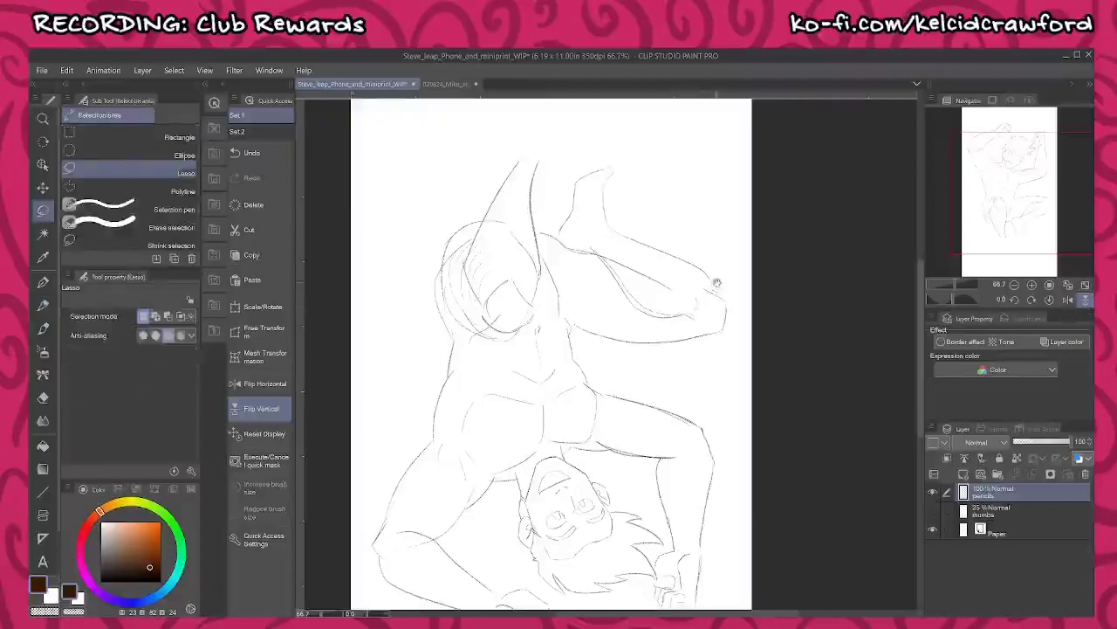
left_click_drag(716, 284, 677, 325)
mouse_move(538, 362)
left_mouse_down()
mouse_move(611, 392)
mouse_move(703, 342)
mouse_move(593, 205)
mouse_move(516, 234)
mouse_move(514, 266)
mouse_move(533, 318)
mouse_move(609, 384)
left_mouse_up()
left_click(646, 411)
left_click_drag(604, 192, 604, 184)
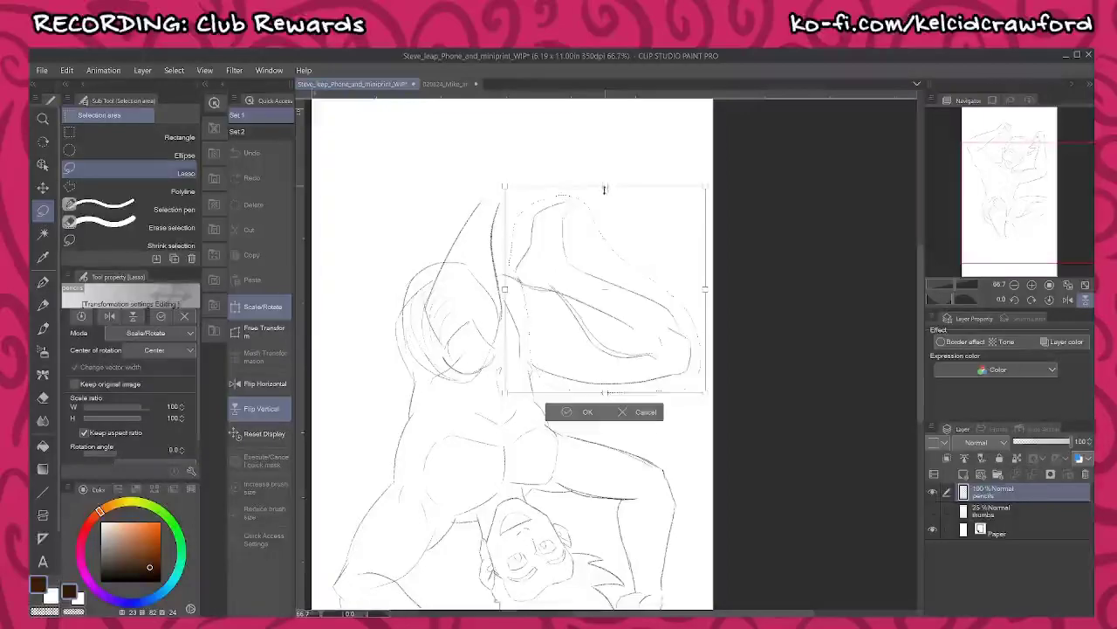
left_click_drag(603, 183, 607, 182)
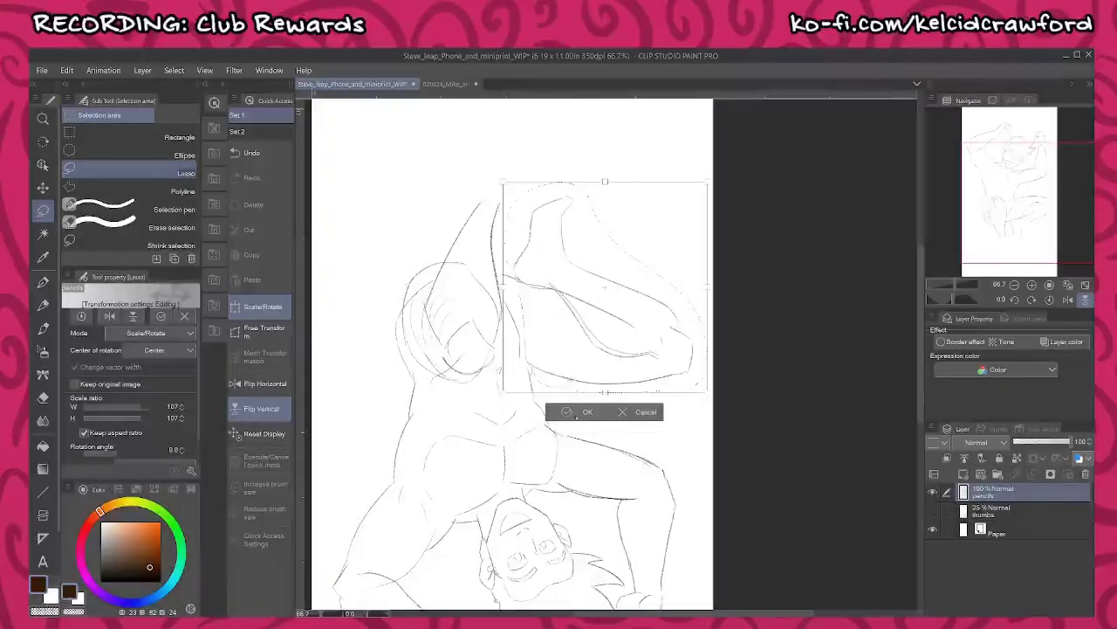
left_click(564, 417)
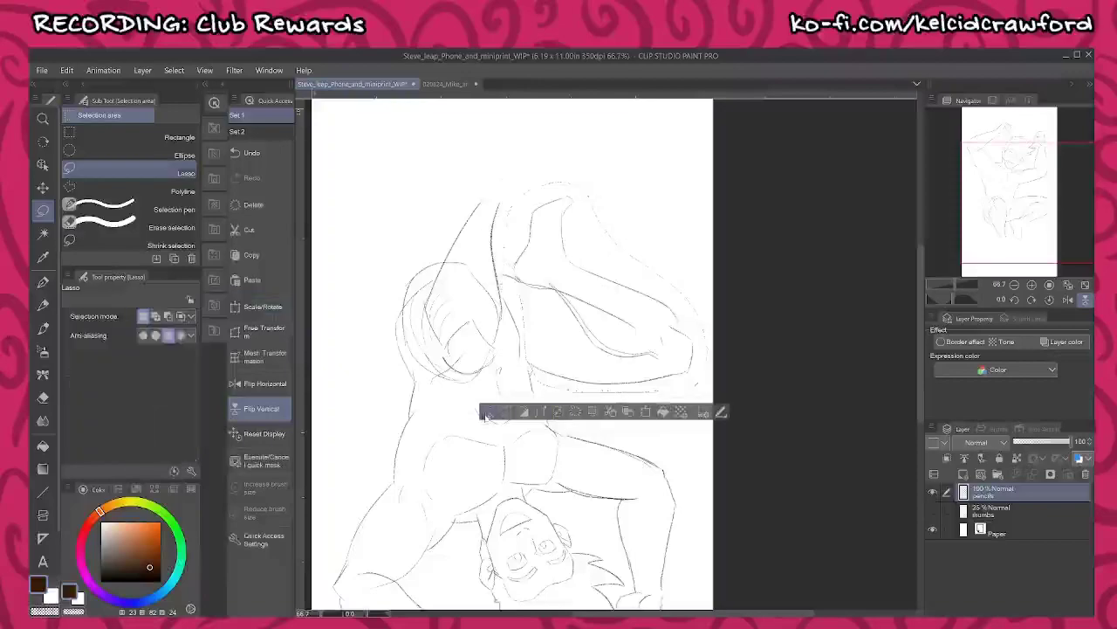
left_click(506, 412)
left_click(1085, 299)
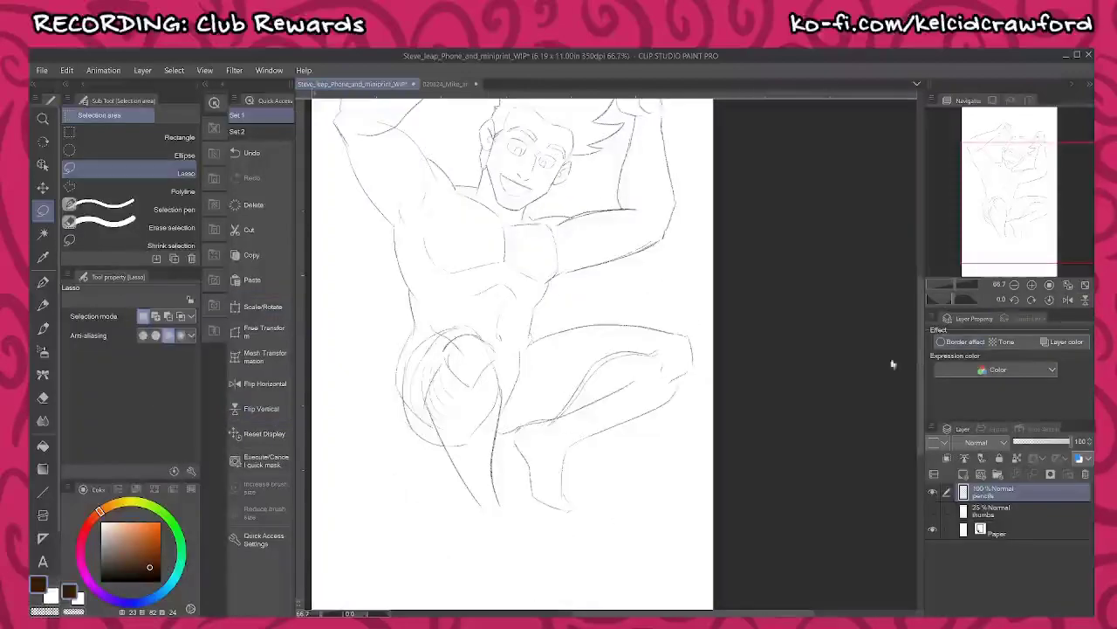
- Lasso the foreshortened left leg, move it from the pencils layer onto its own layer named "pencils - leg", and deselect it
left_click_drag(748, 370, 749, 293)
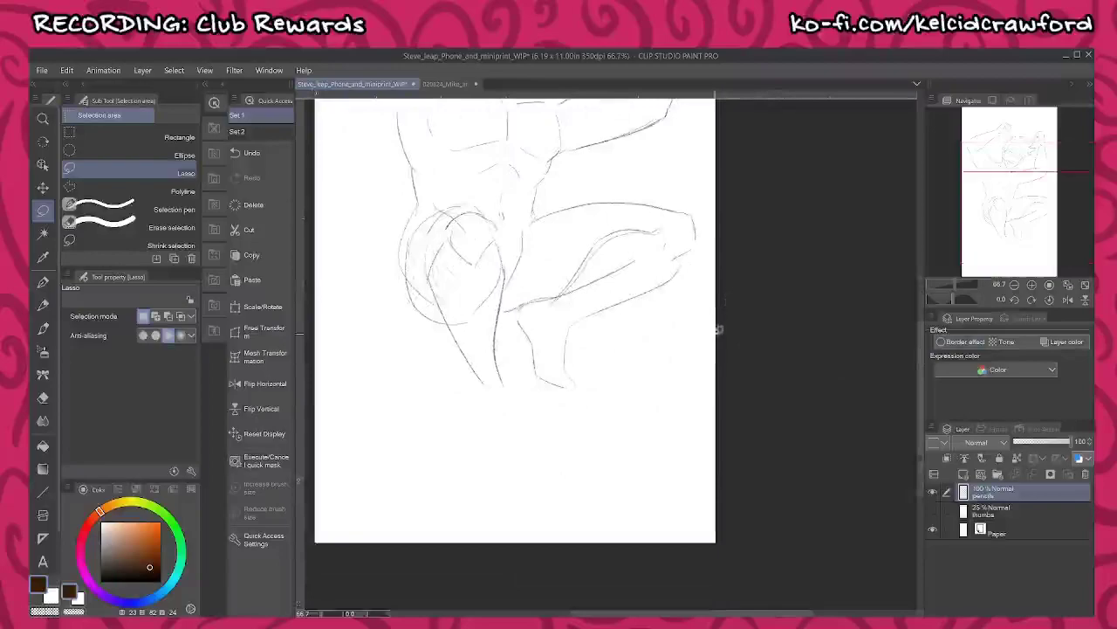
left_click_drag(728, 323, 813, 421)
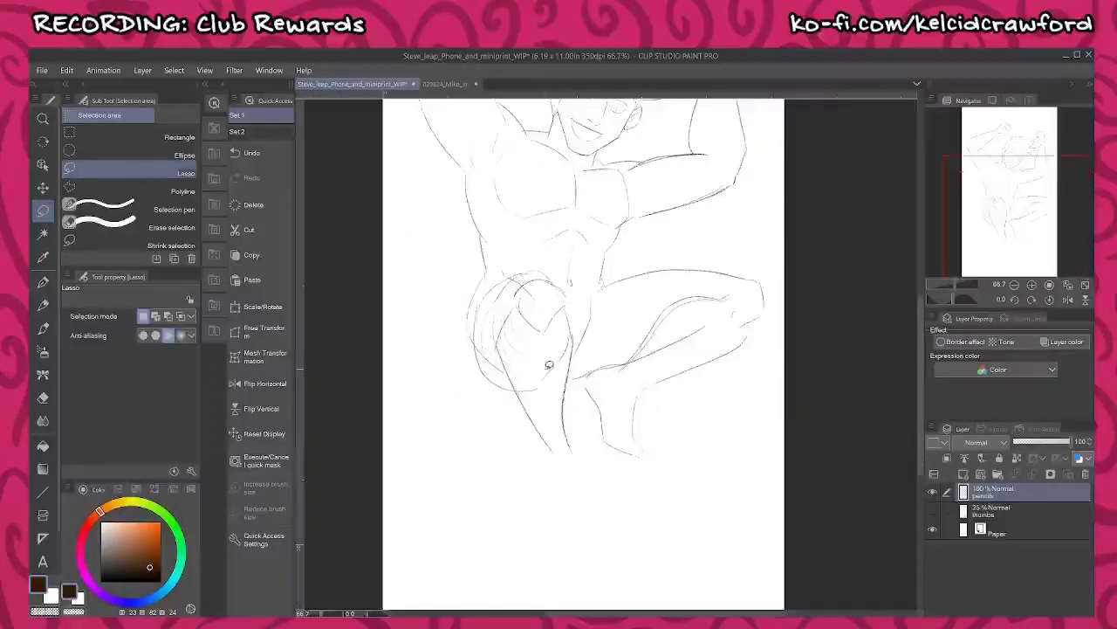
scroll(548, 365, "up", 4)
mouse_move(428, 337)
left_mouse_down()
mouse_move(521, 482)
mouse_move(611, 486)
mouse_move(593, 395)
mouse_move(599, 262)
mouse_move(578, 221)
mouse_move(543, 195)
mouse_move(502, 200)
mouse_move(494, 211)
mouse_move(533, 240)
mouse_move(523, 253)
mouse_move(508, 225)
mouse_move(467, 218)
mouse_move(436, 254)
mouse_move(433, 330)
mouse_move(497, 419)
left_mouse_up()
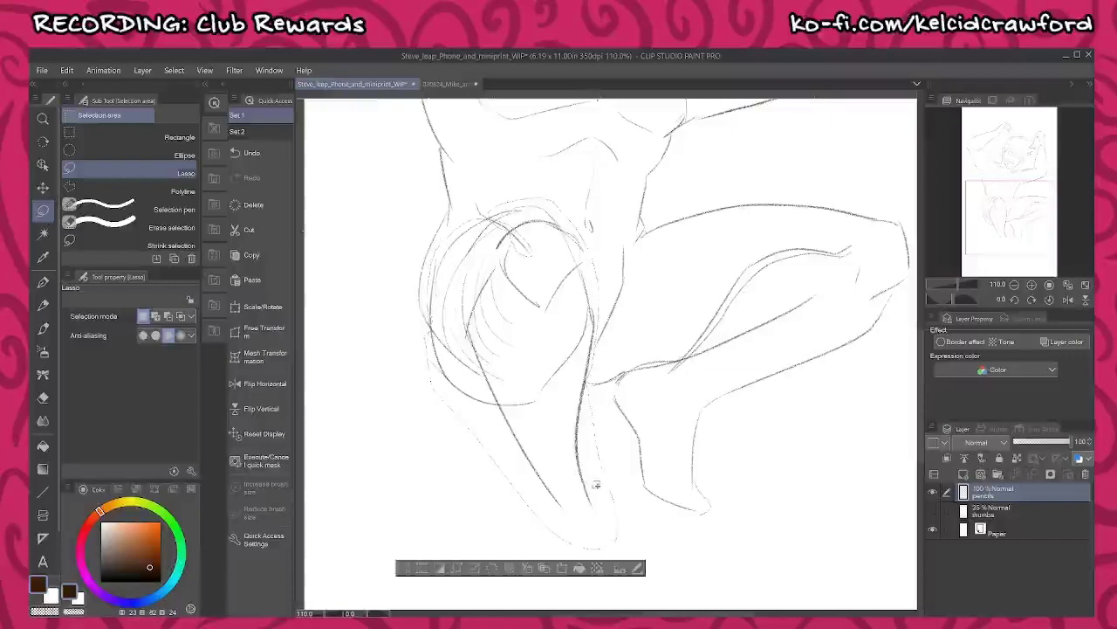
key("ctrl+x")
key("ctrl+v")
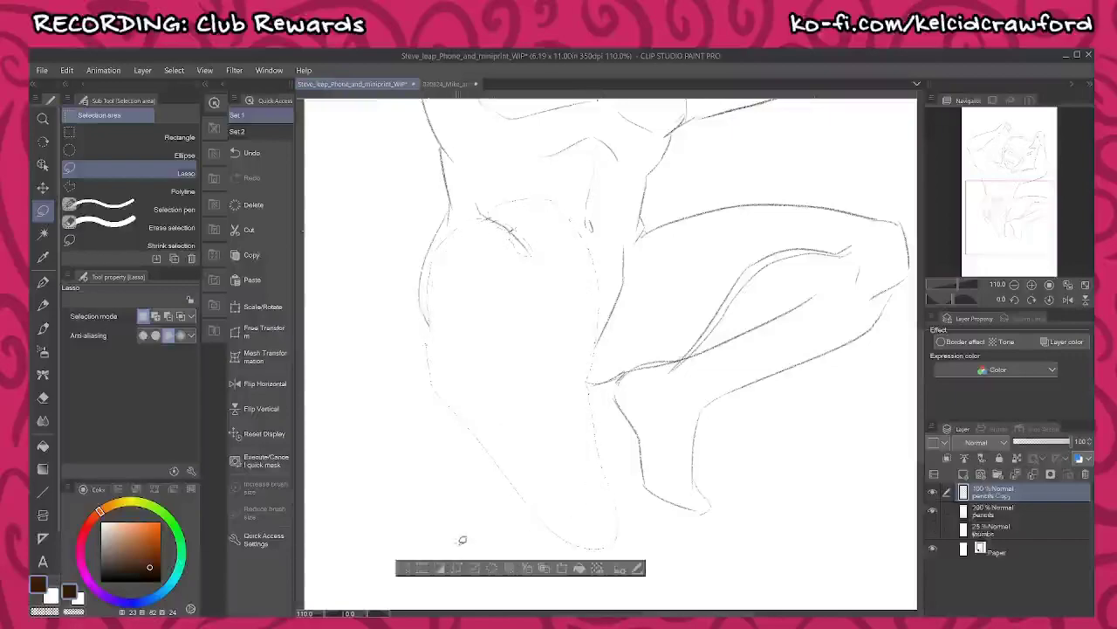
left_click(408, 569)
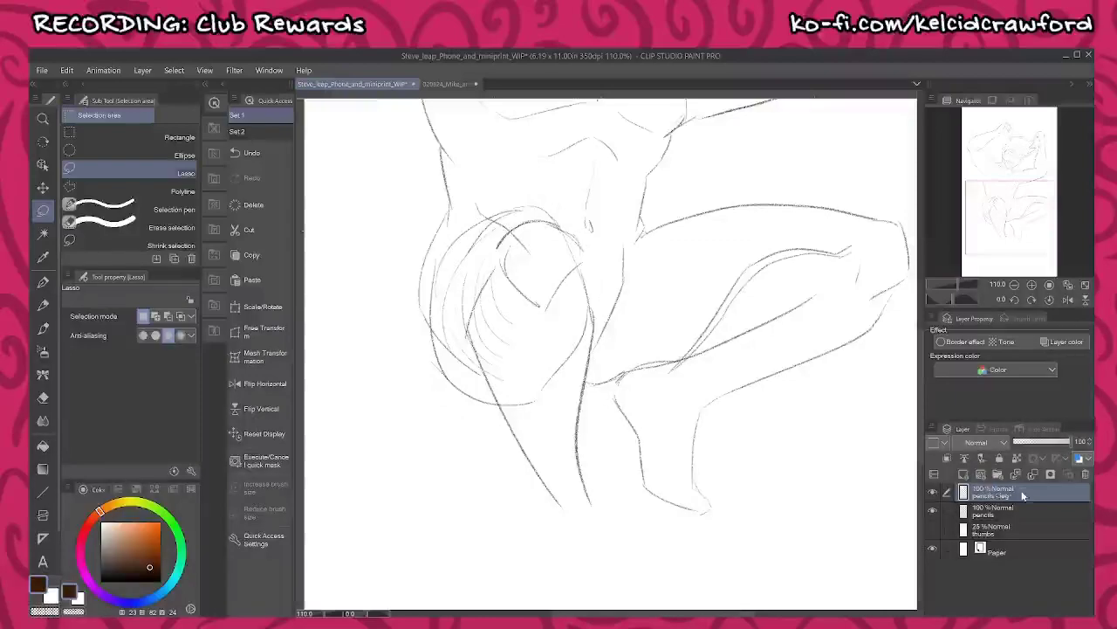
- Hide the "pencils - leg" layer, make the pencils layer active for the Real pencil, and save the file
left_click(933, 493)
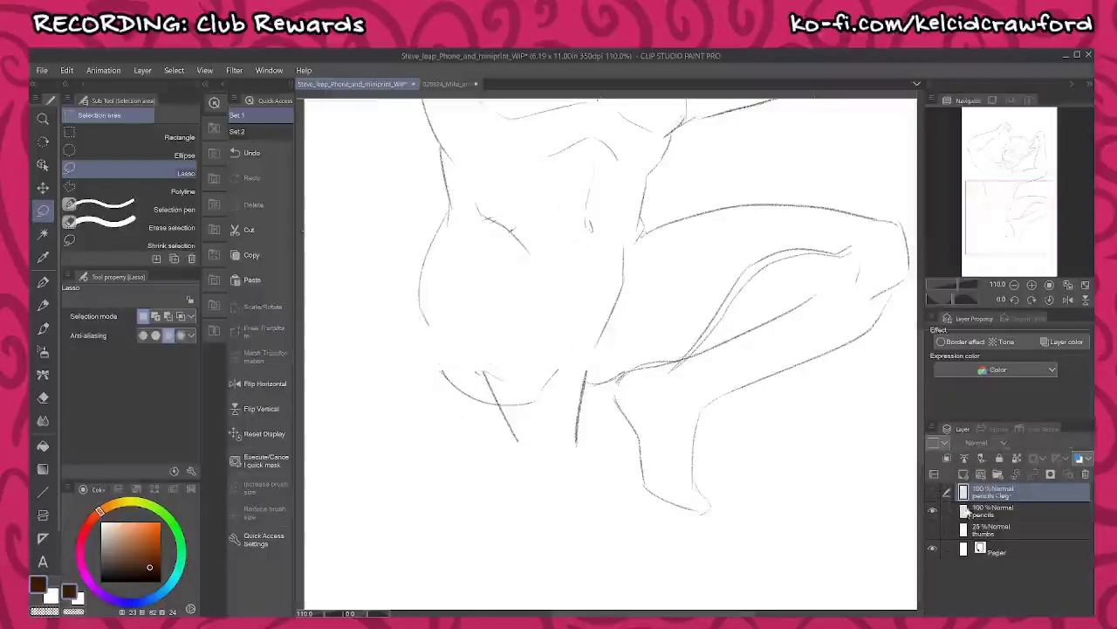
left_click(1026, 515)
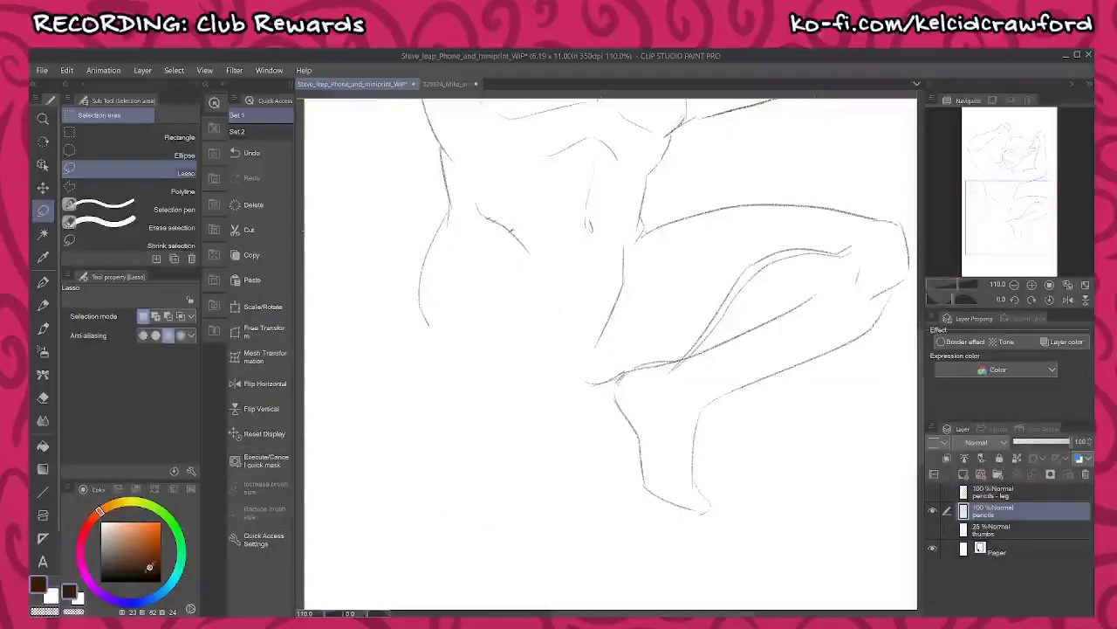
key("p")
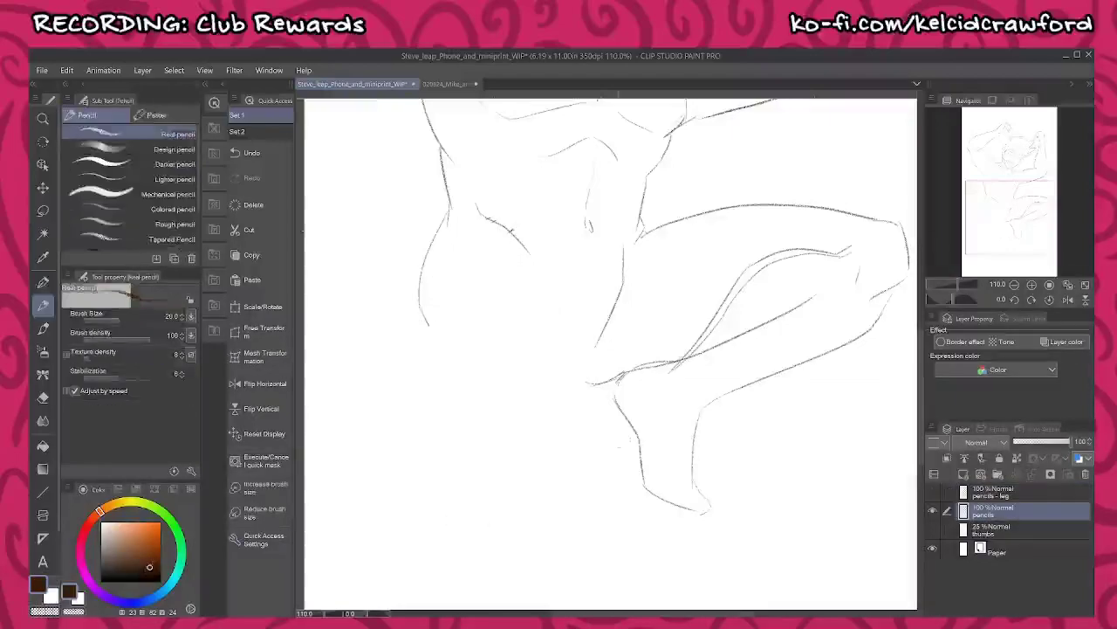
scroll(657, 415, "down", 5)
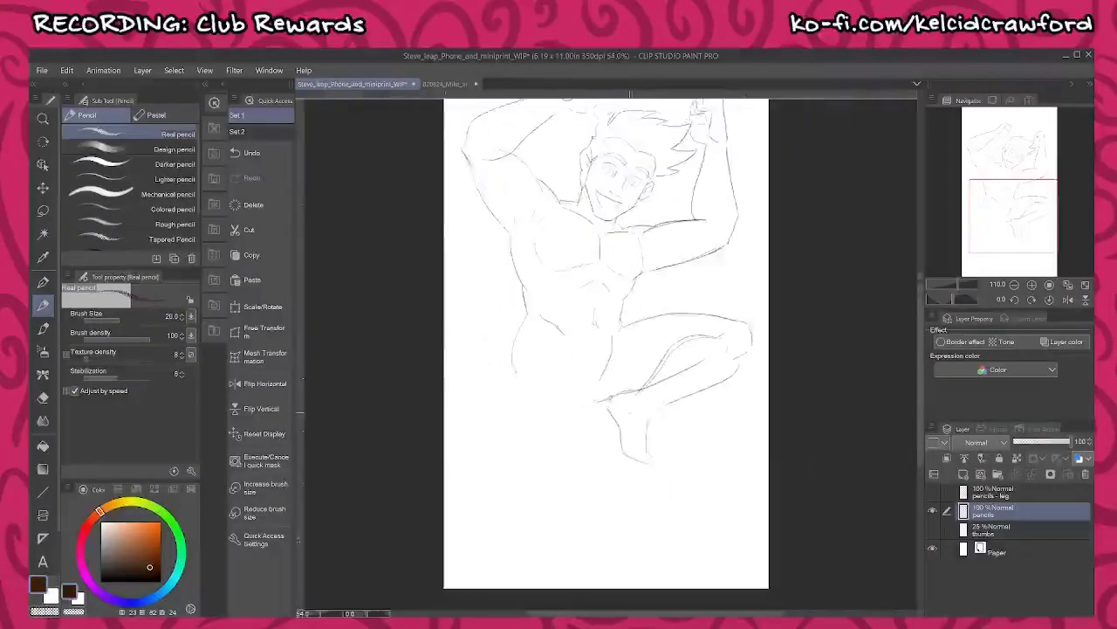
scroll(581, 419, "up", 3)
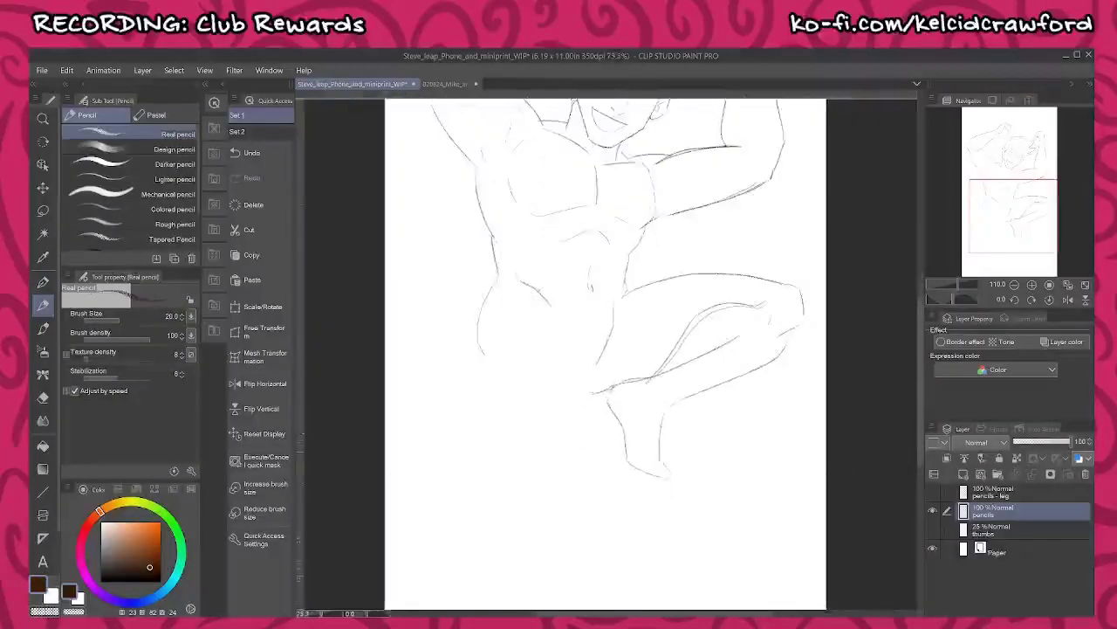
scroll(580, 419, "up", 2)
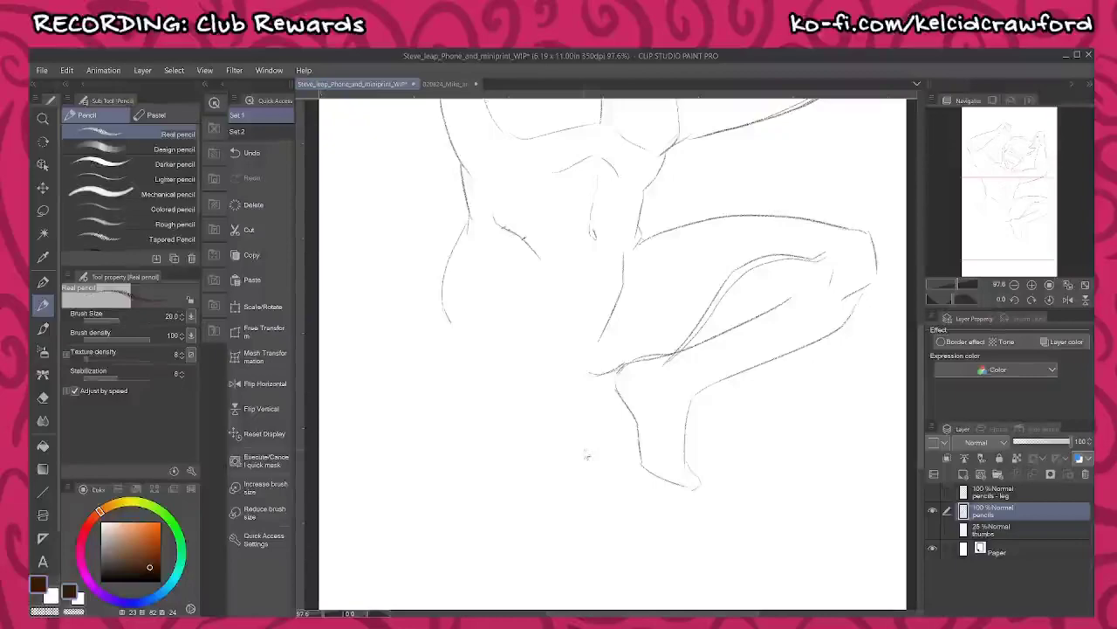
key("ctrl+s")
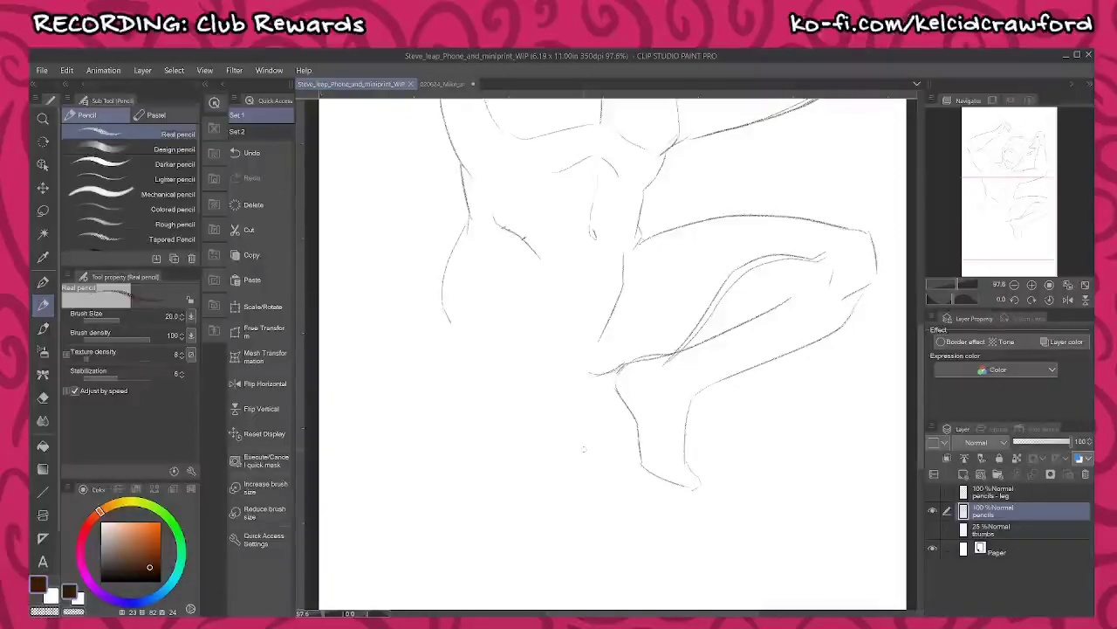
left_click_drag(449, 318, 445, 376)
left_click_drag(489, 488, 467, 435)
left_click_drag(424, 324, 474, 456)
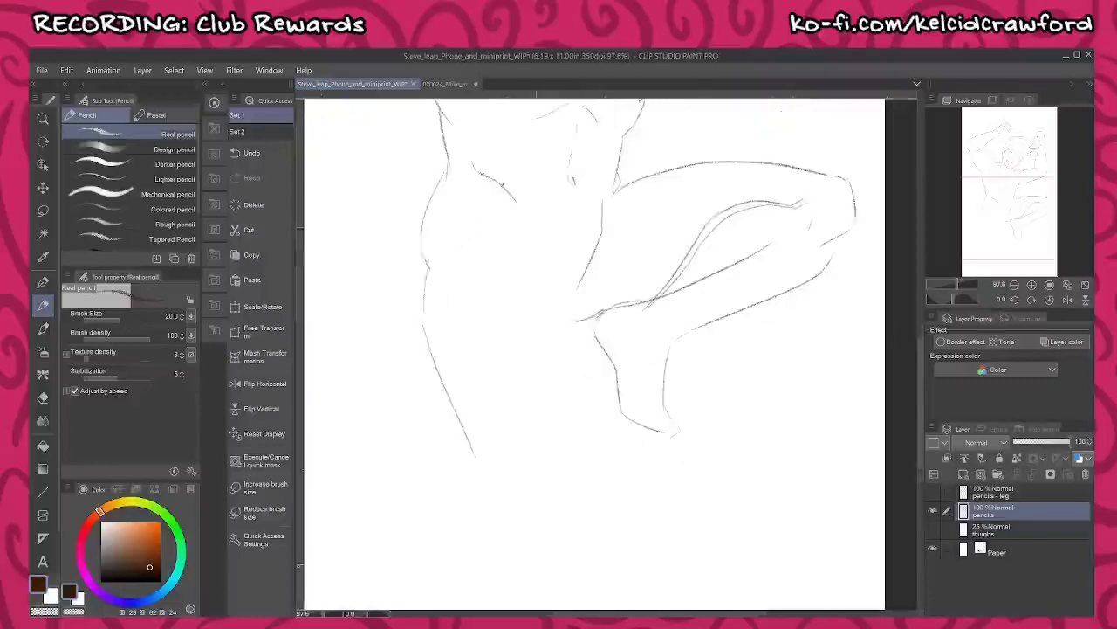
left_click_drag(527, 223, 569, 401)
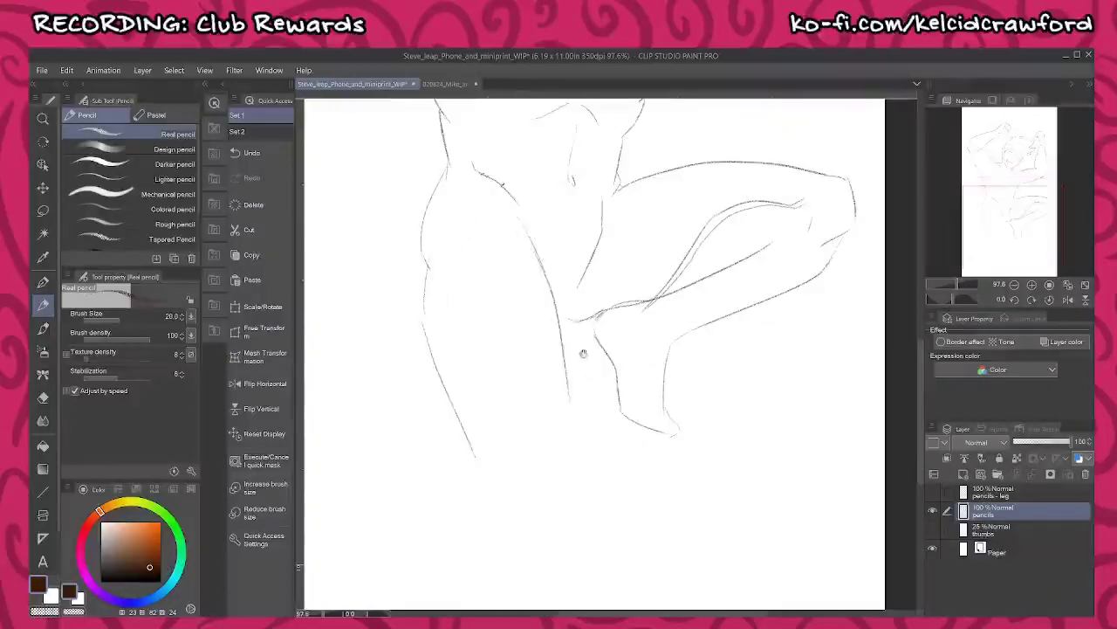
left_click_drag(583, 353, 565, 317)
key("ctrl+z")
key("ctrl+z")
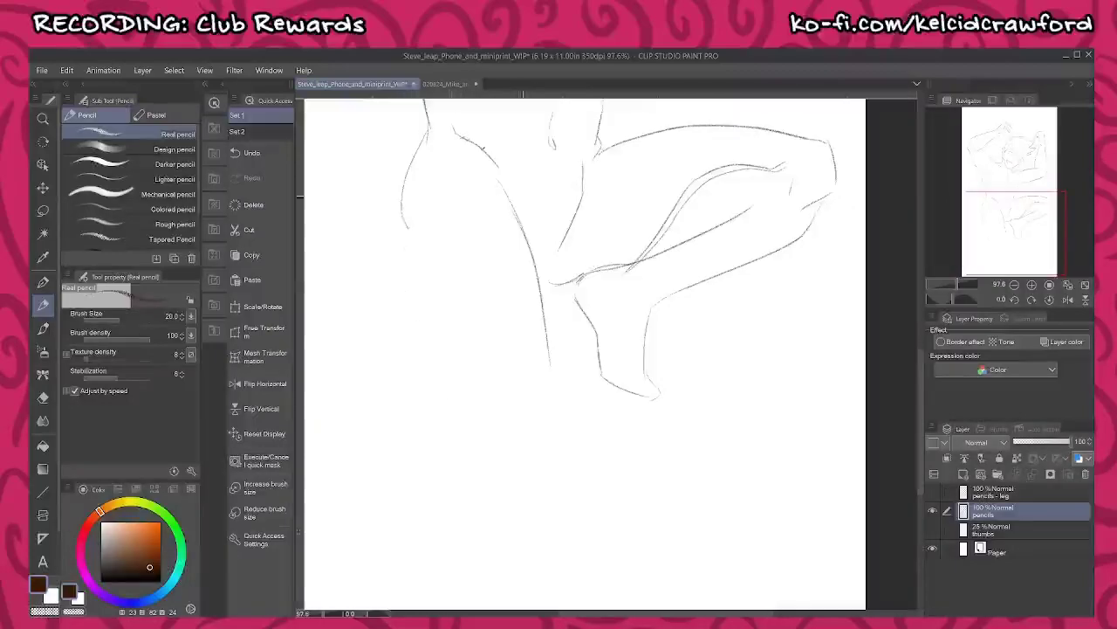
key("ctrl+z")
key("ctrl+z")
key("ctrl+z")
key("ctrl+z")
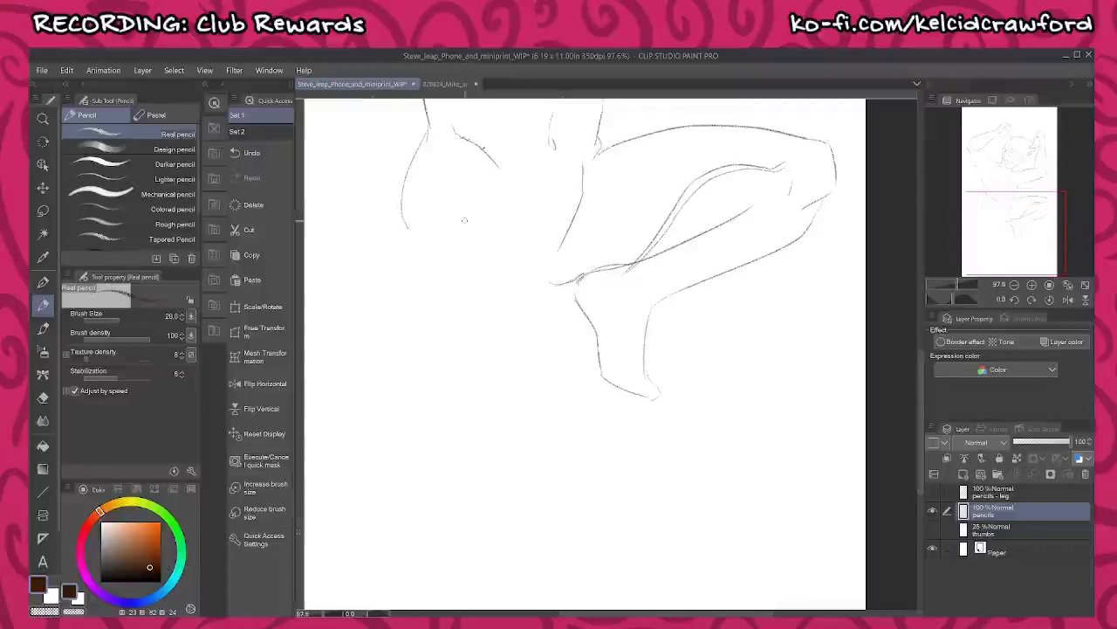
- Pencil an extended left leg with outer and inner thigh contours, short knee marks and calf lines tapering below
left_click_drag(410, 223, 455, 358)
left_click_drag(484, 147, 546, 347)
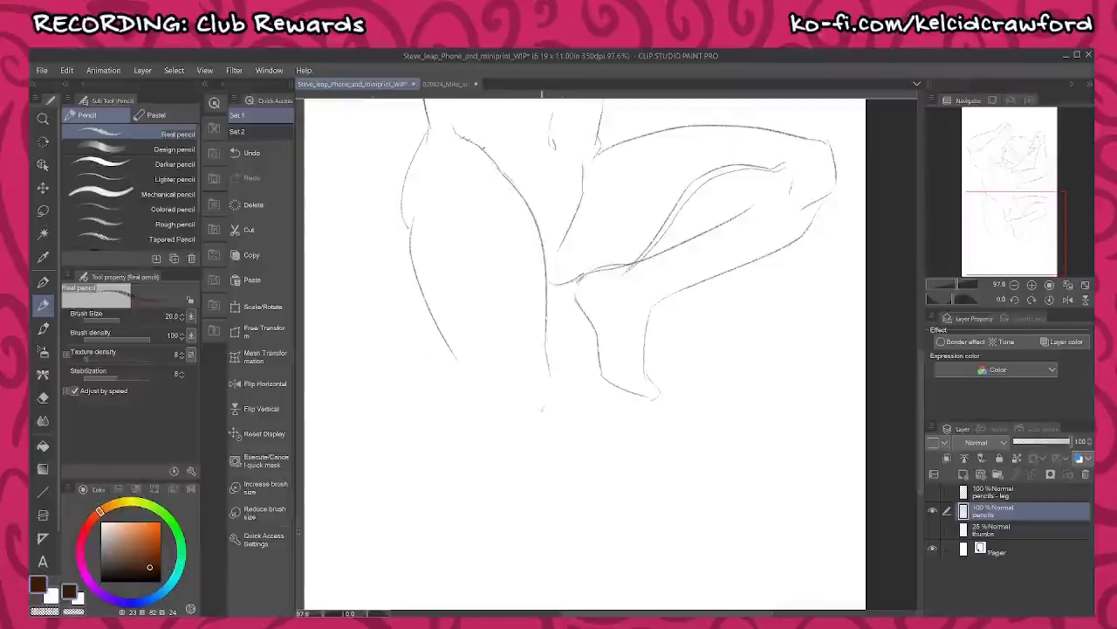
mouse_move(502, 391)
left_mouse_down()
mouse_move(457, 361)
mouse_move(469, 374)
mouse_move(483, 369)
mouse_move(477, 416)
mouse_move(524, 502)
left_mouse_up()
scroll(515, 339, "down", 3)
scroll(558, 323, "down", 2)
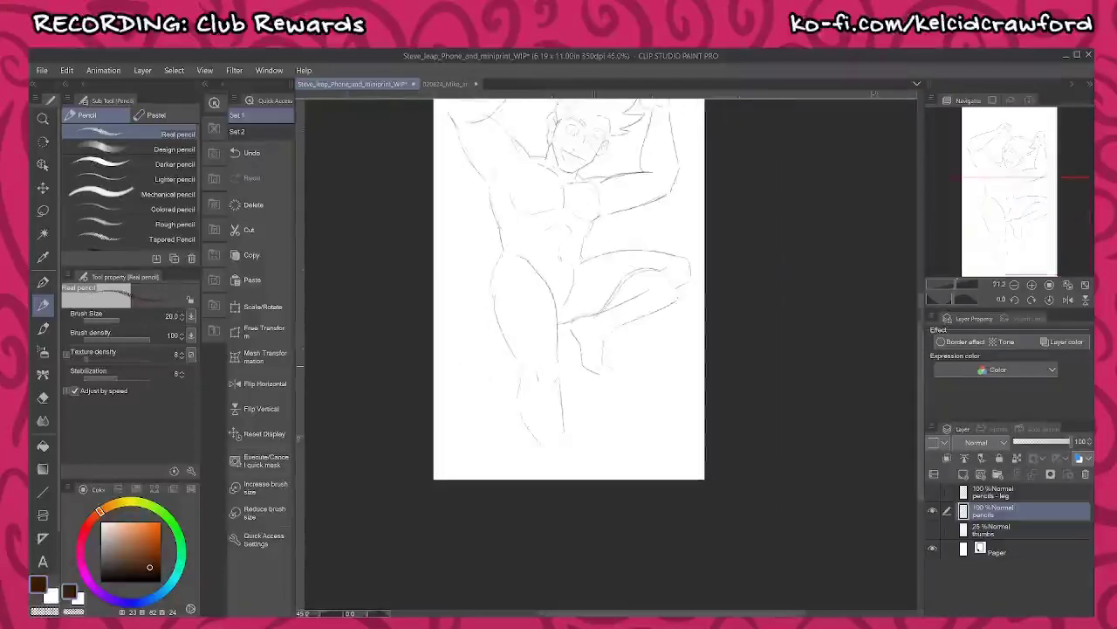
scroll(644, 451, "up", 2)
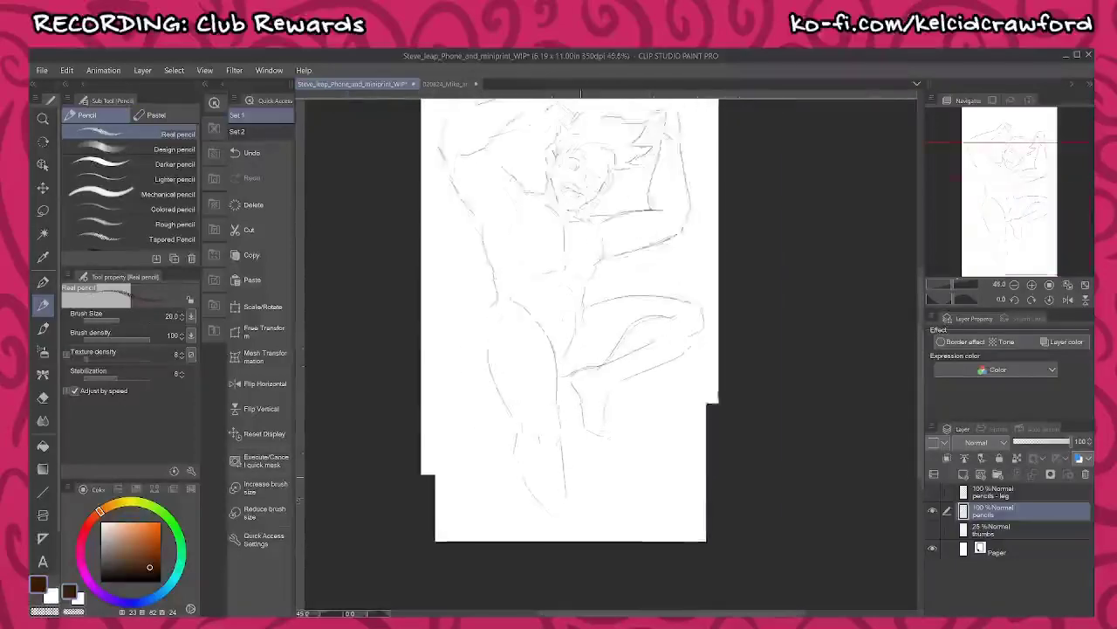
scroll(560, 501, "up", 2)
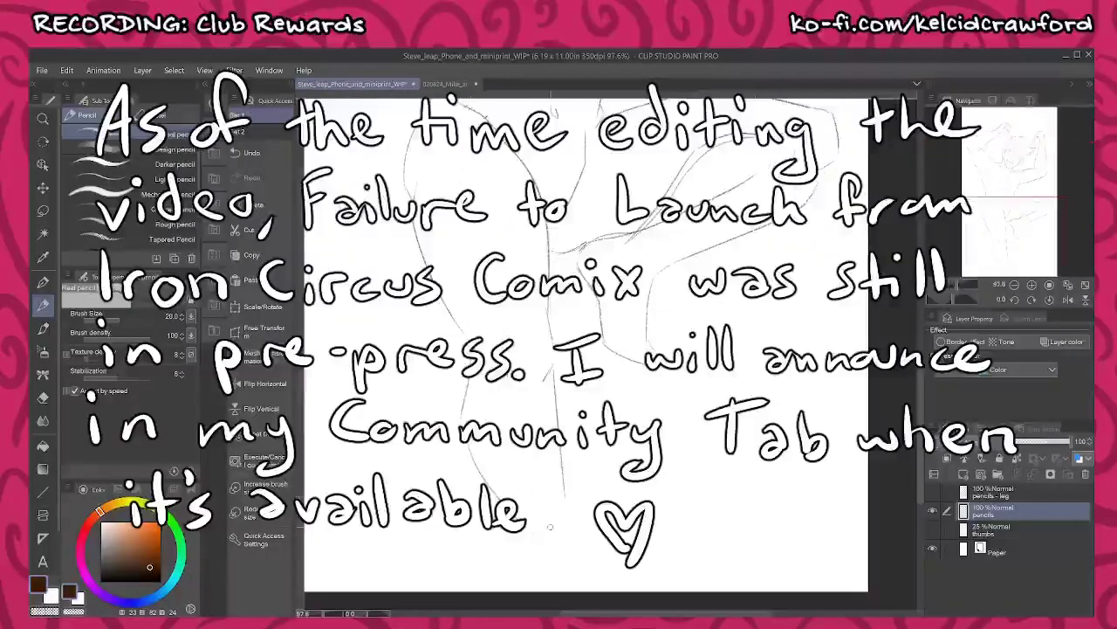
- Define the inner side of the left knee and reinforce the calf's outer contour down toward the ankle
left_click_drag(567, 393, 555, 310)
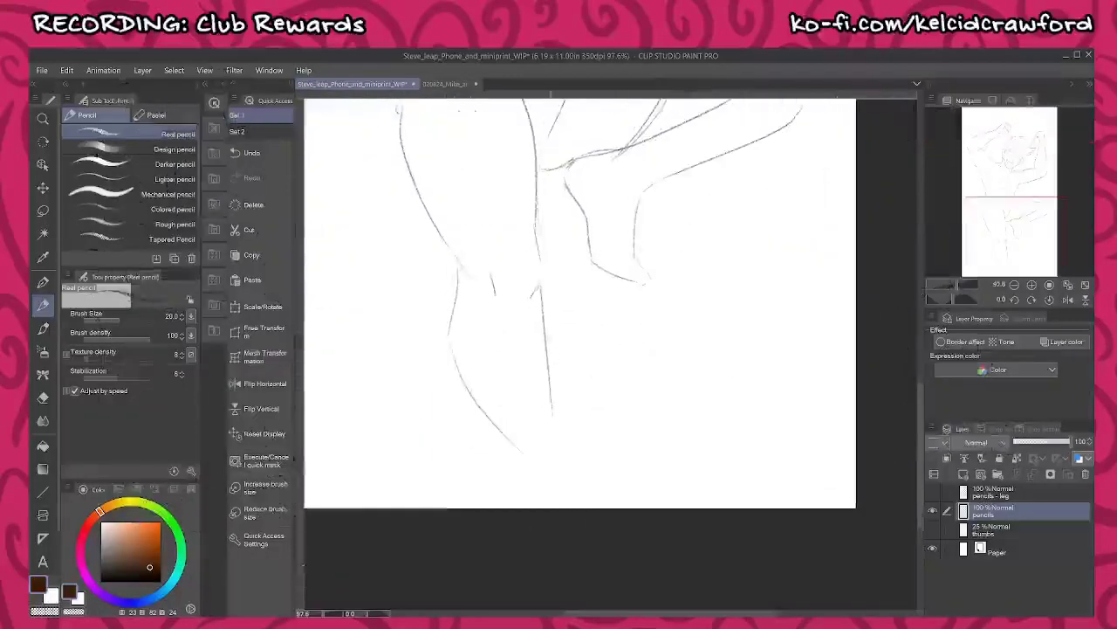
left_click_drag(536, 234, 529, 308)
mouse_move(557, 357)
left_mouse_down()
mouse_move(573, 403)
mouse_move(538, 346)
left_mouse_up()
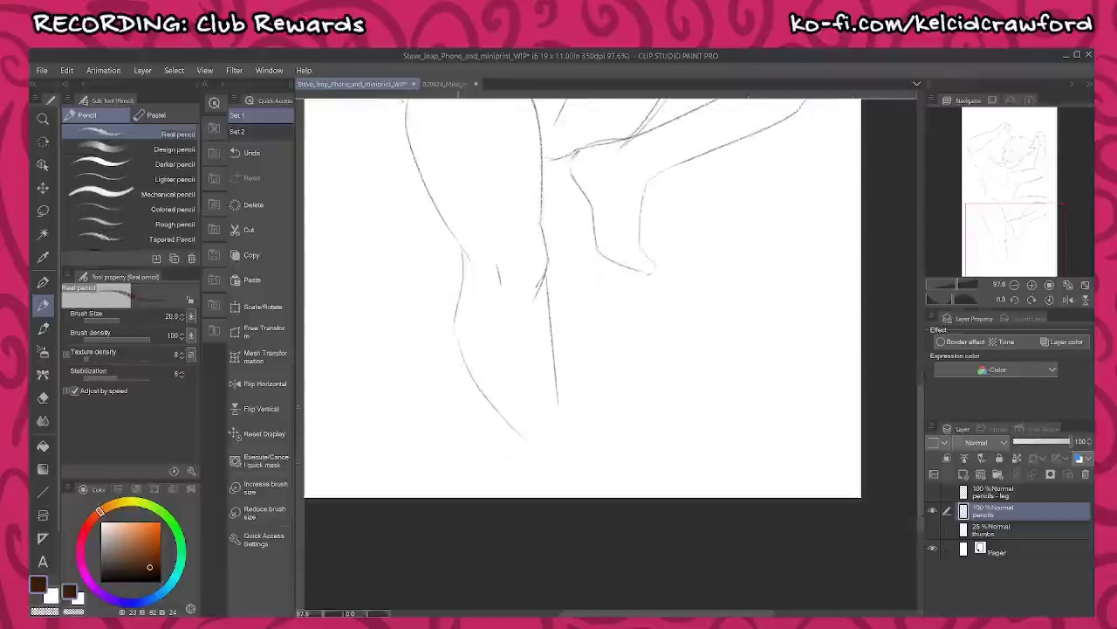
left_click_drag(457, 343, 529, 450)
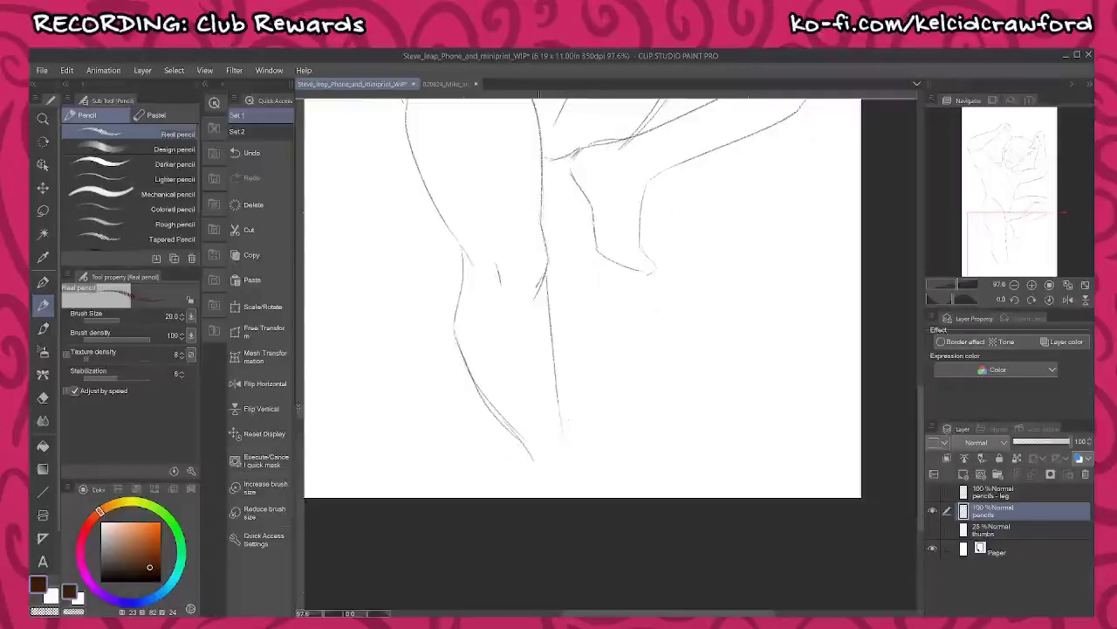
- Move the whole pencilled figure slightly upward on the page to leave more room below the left leg
left_click_drag(701, 352, 679, 607)
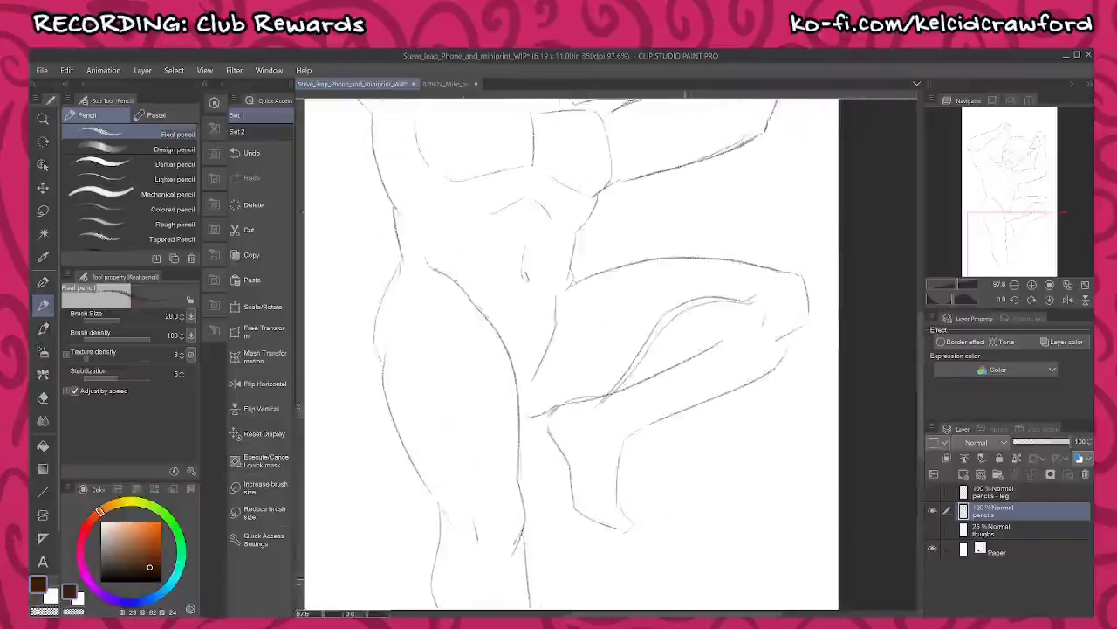
scroll(688, 342, "down", 6)
left_click_drag(780, 354, 750, 453)
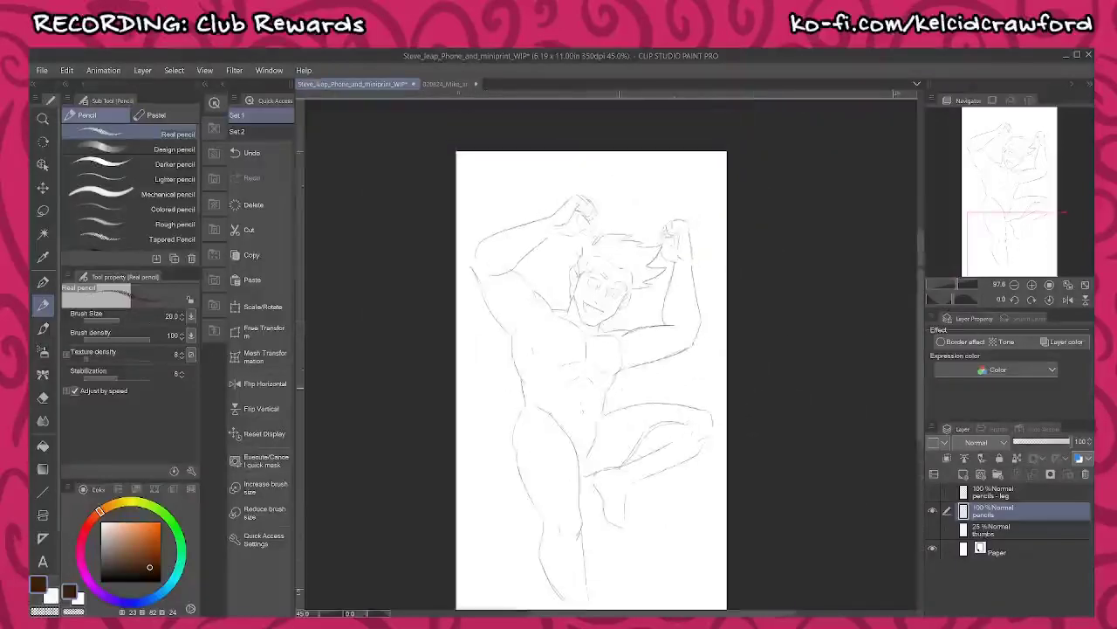
key("k")
left_click_drag(630, 402, 630, 380)
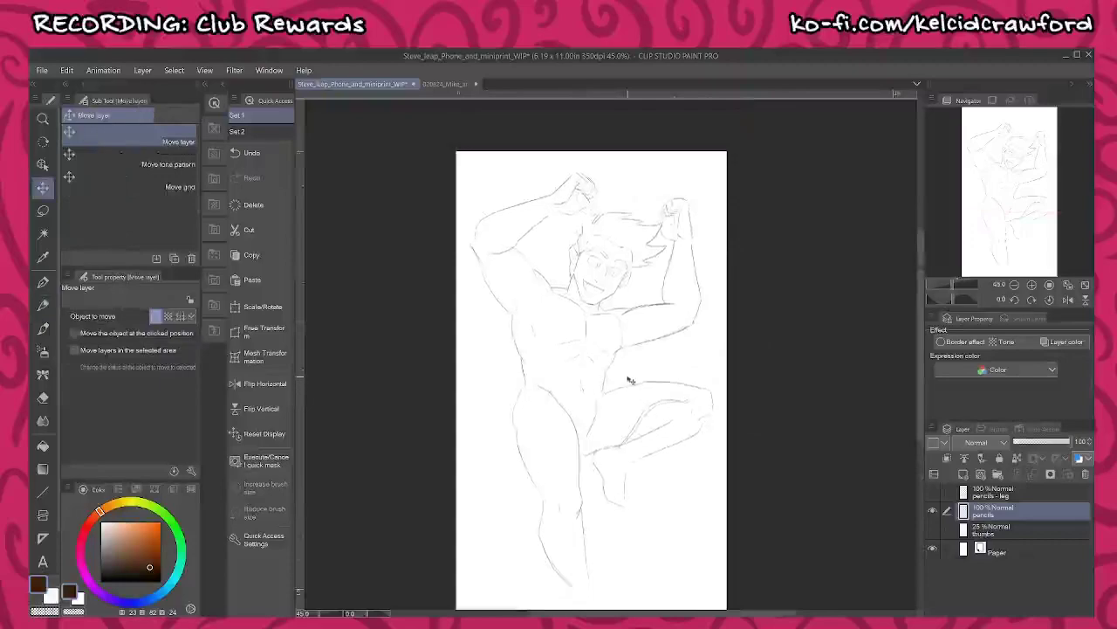
- Darken the left calf's outer contour and pencil the foot's outline with a rounded bottom, an inner oval and a curved far edge
key("p")
scroll(594, 541, "up", 8)
left_click_drag(448, 281, 473, 322)
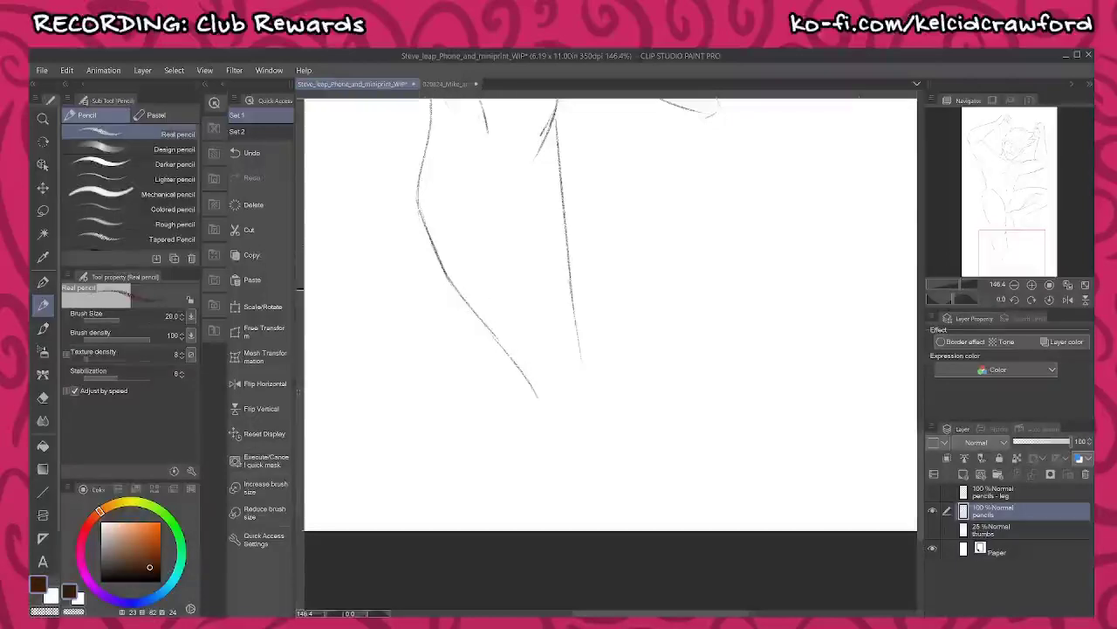
left_click_drag(541, 403, 644, 503)
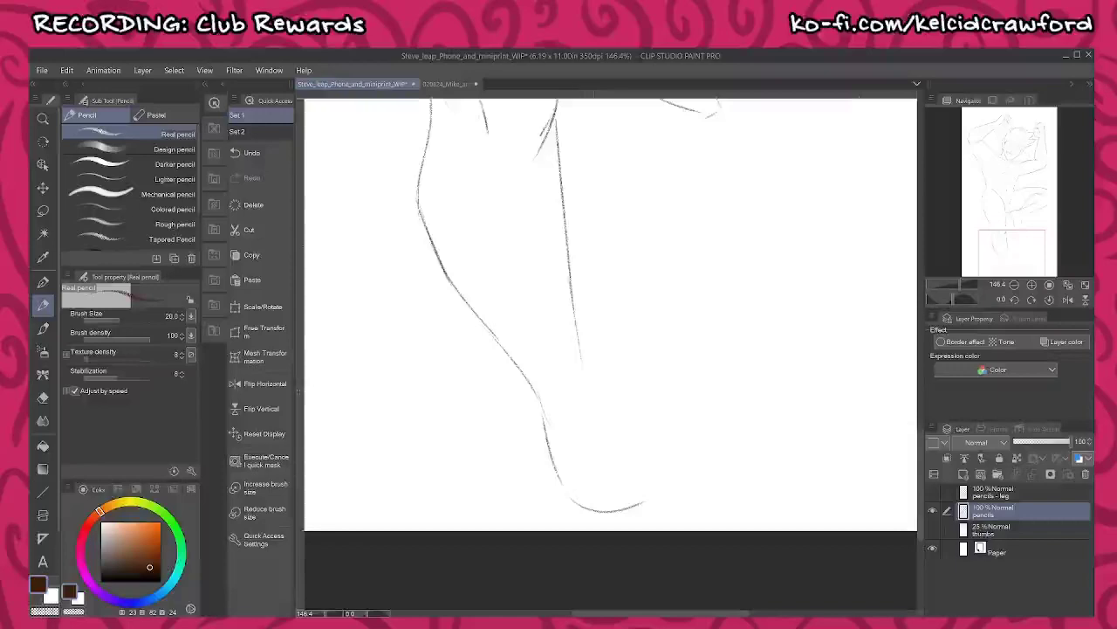
mouse_move(588, 479)
left_mouse_down()
mouse_move(632, 454)
mouse_move(658, 481)
mouse_move(718, 393)
mouse_move(699, 328)
left_mouse_up()
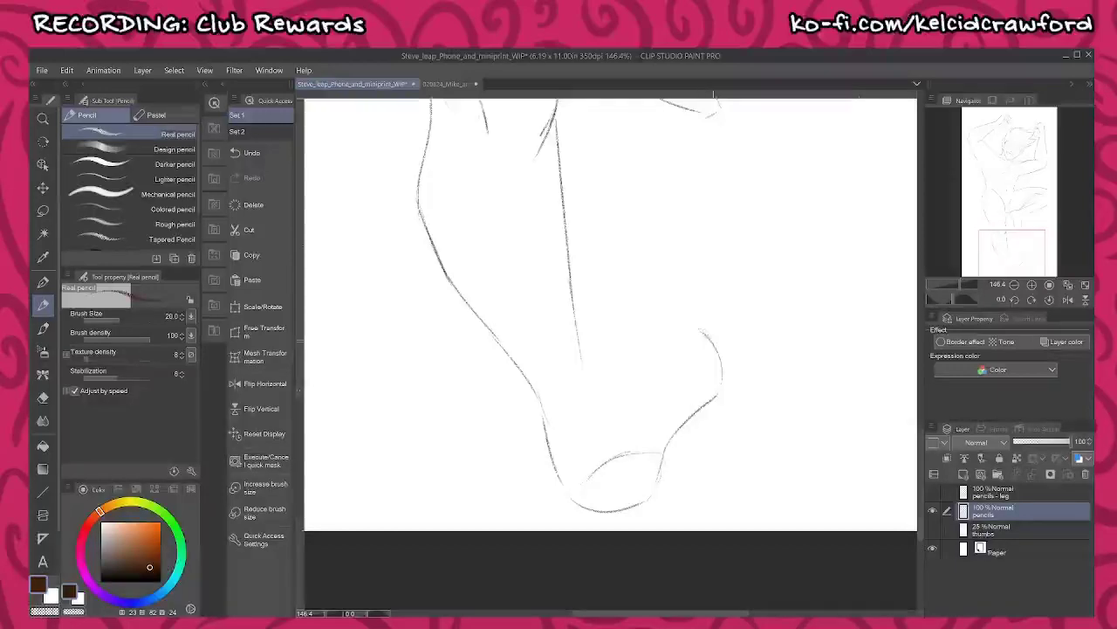
- Add the left foot's curved inner contours and upper edge, and extend and darken the inner lower-leg line to meet it
left_click_drag(622, 395, 618, 418)
left_click_drag(667, 377, 644, 417)
left_click_drag(630, 358, 576, 391)
left_click_drag(576, 321, 590, 379)
left_click_drag(570, 291, 590, 380)
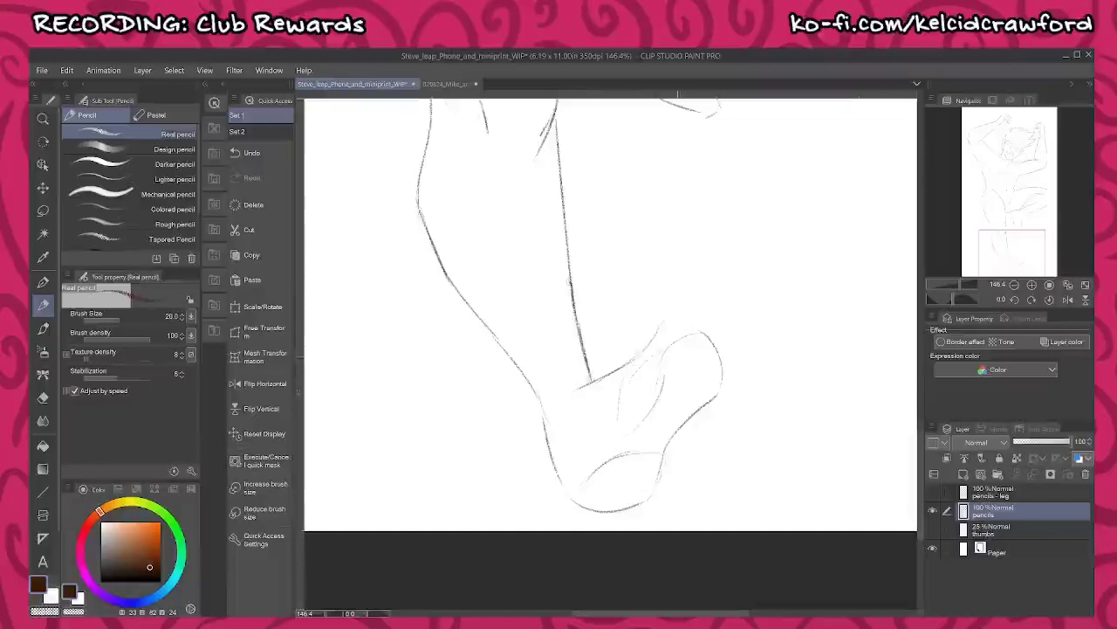
- Pencil the left foot's toes with an upturned big toe and reinforce the ball of the foot's outer contour
mouse_move(668, 336)
left_mouse_down()
mouse_move(716, 312)
mouse_move(749, 325)
mouse_move(726, 389)
left_mouse_up()
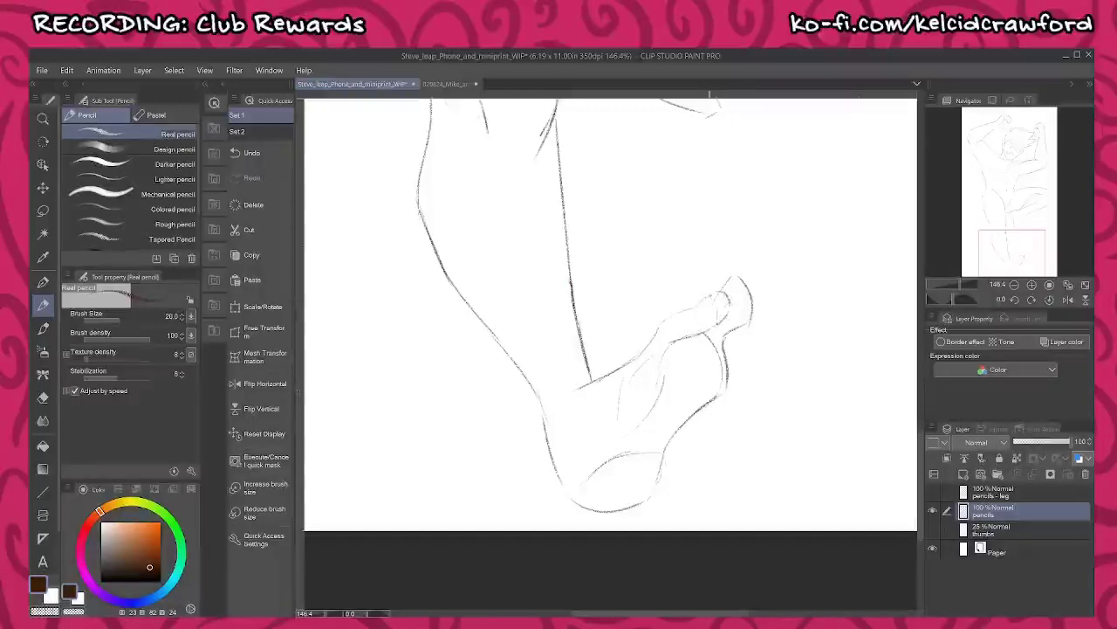
scroll(789, 411, "up", 4)
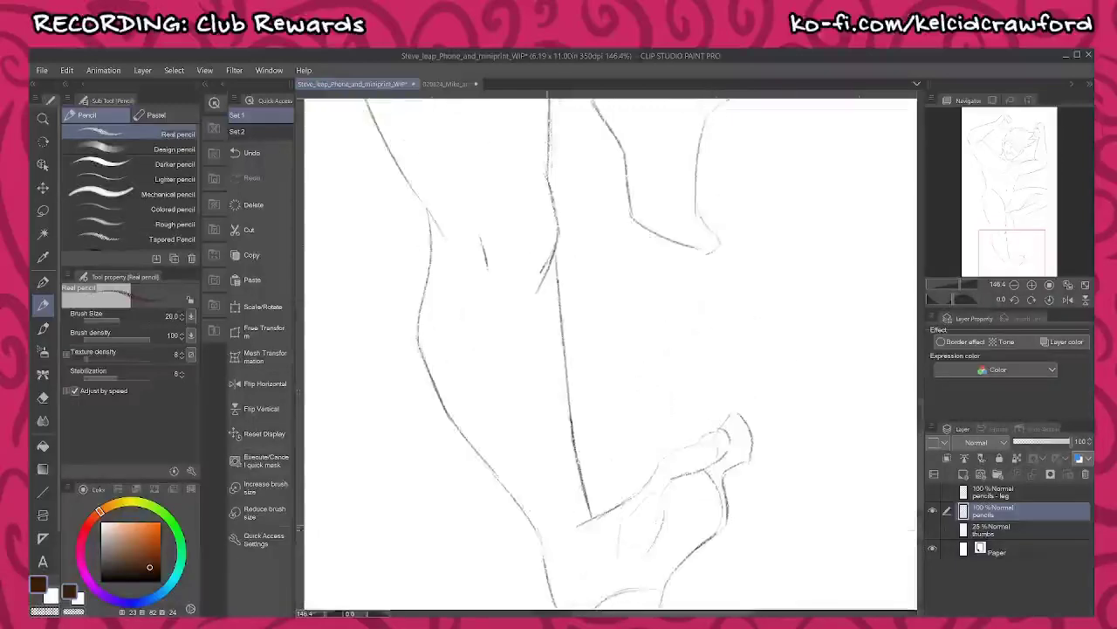
left_click_drag(608, 349, 615, 517)
left_click_drag(732, 347, 733, 500)
scroll(605, 360, "up", 10)
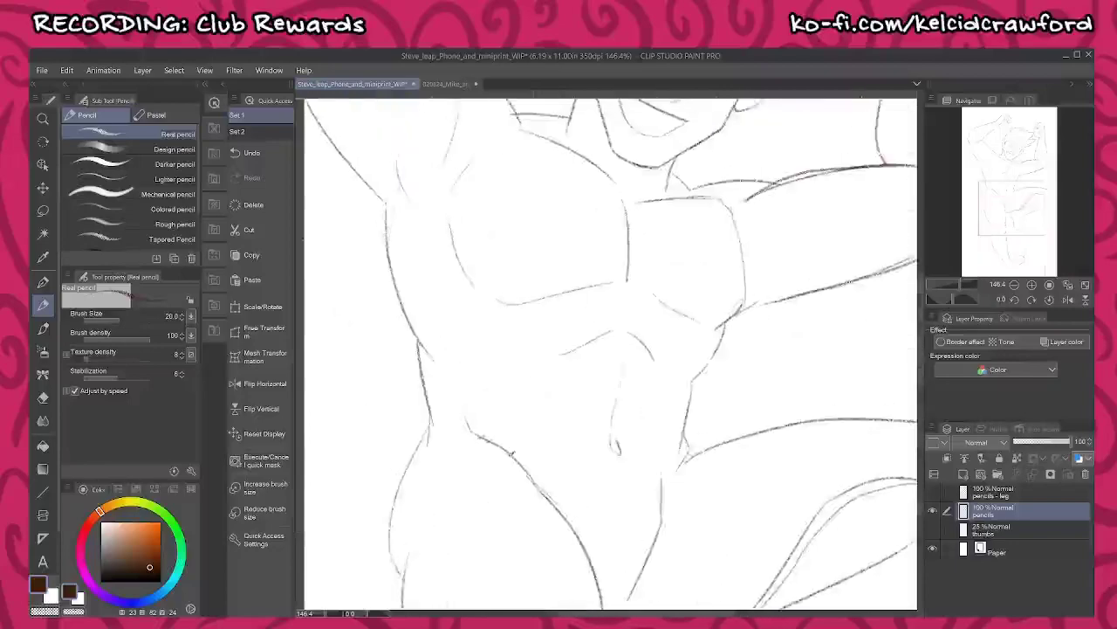
scroll(690, 430, "down", 3)
mouse_move(690, 429)
left_mouse_down()
mouse_move(674, 432)
mouse_move(717, 477)
left_mouse_up()
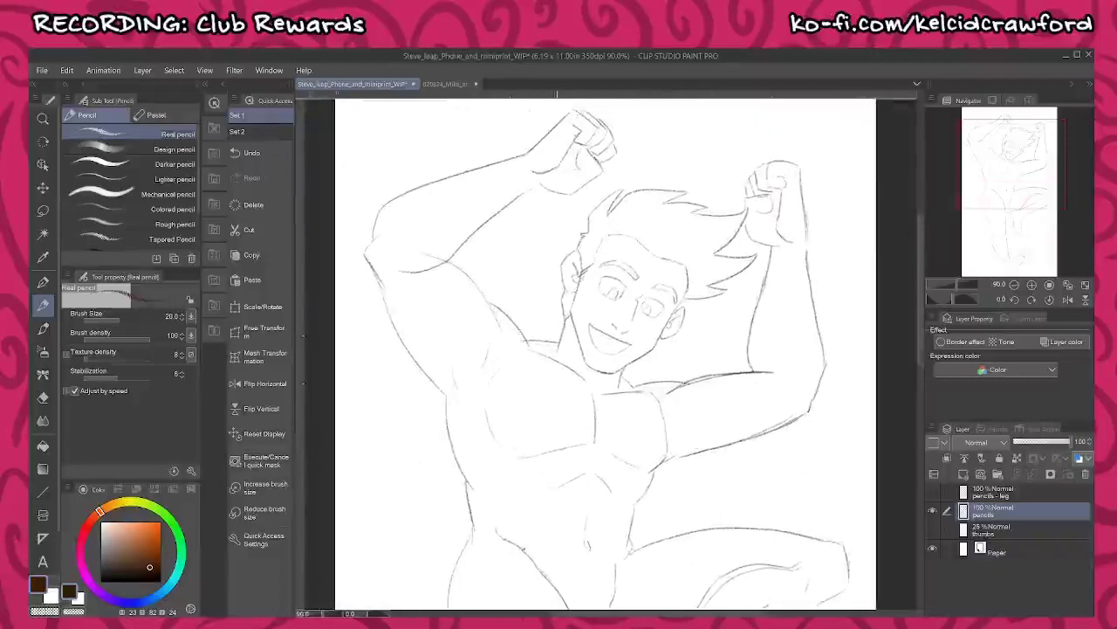
- Change the drawing colour to dark green and shift the pencilled figure slightly upward on the page
scroll(746, 520, "up", 2)
scroll(746, 519, "down", 3)
left_click(181, 543)
scroll(766, 407, "down", 6)
left_click_drag(765, 407, 768, 417)
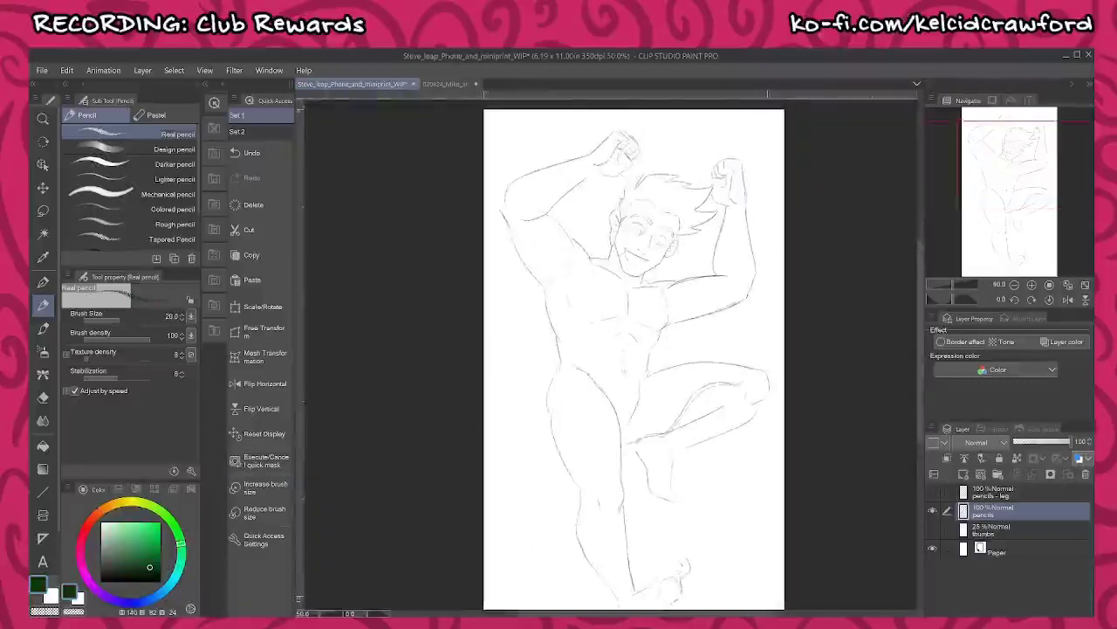
key("k")
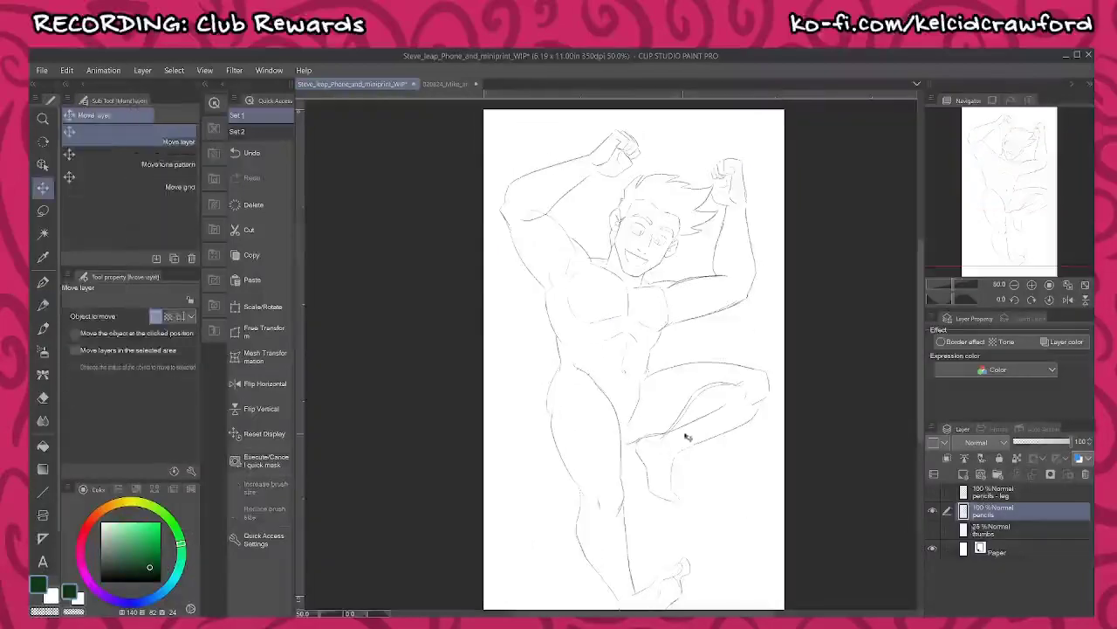
left_click_drag(693, 431, 694, 424)
key("ctrl+0")
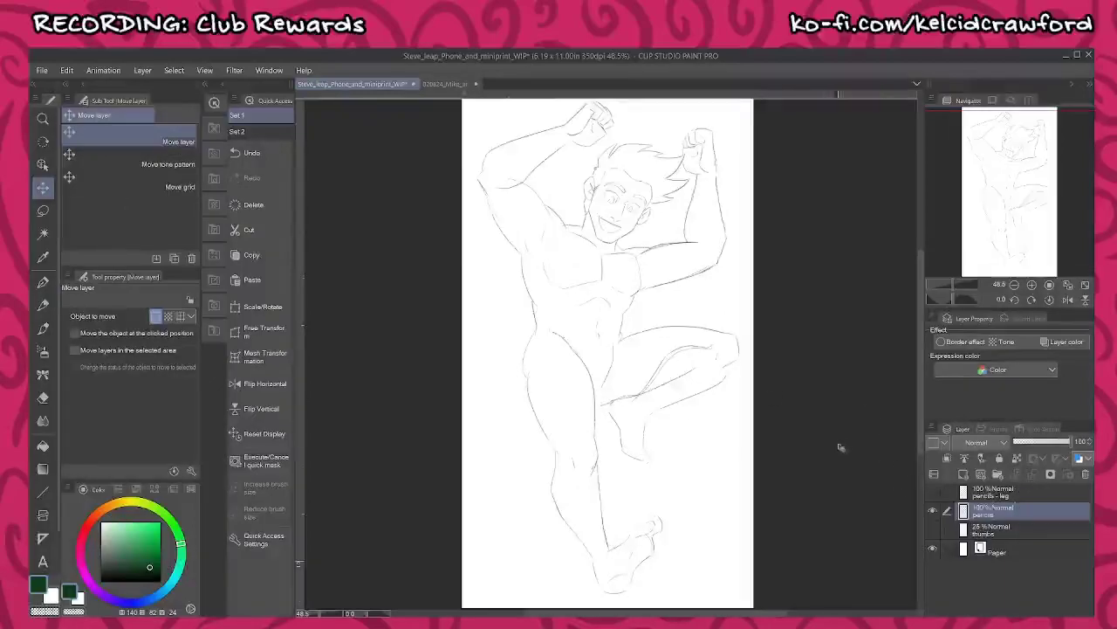
- Compare the refined pencils with the thumbs layer shown alone at a higher opacity, then restore the pencils view
key("p")
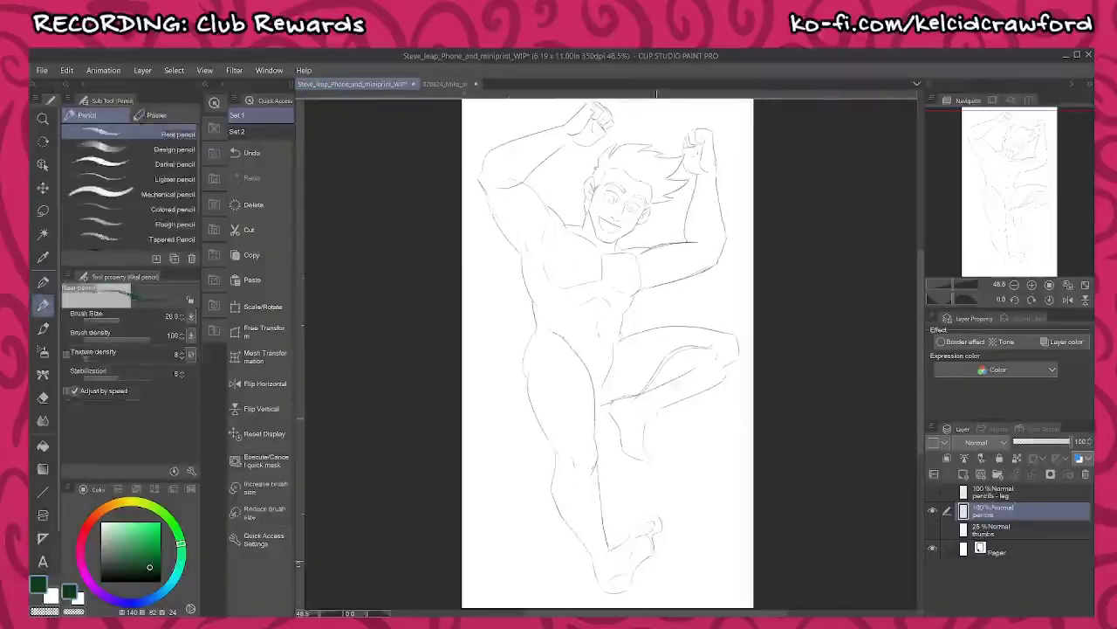
left_click(933, 512)
left_click(932, 530)
left_click(995, 530)
left_click(1046, 443)
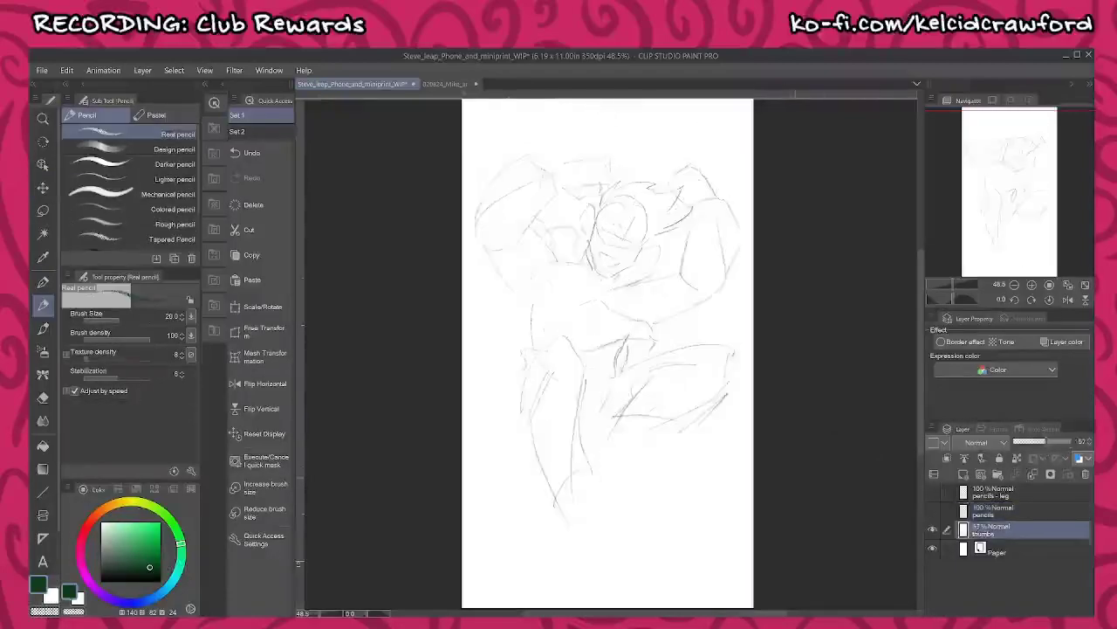
left_click(933, 529)
left_click(933, 509)
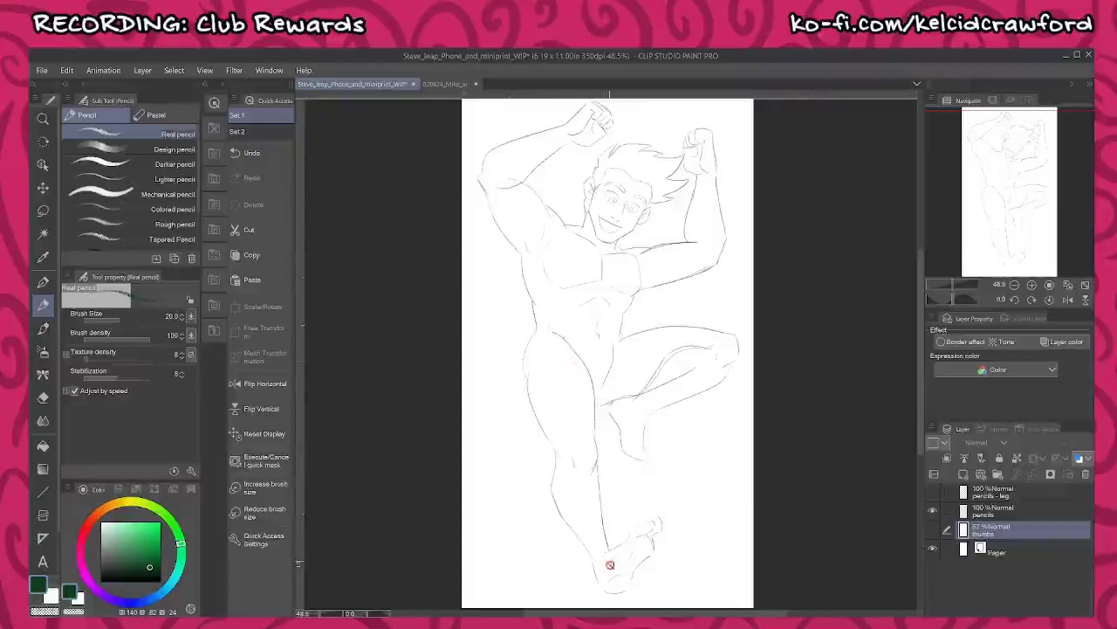
- Group the pencils and leg layers in a pencils folder, add a pencils - costume layer, and check the alternate leg against the figure
left_click(1025, 508)
left_click(1027, 491, "shift")
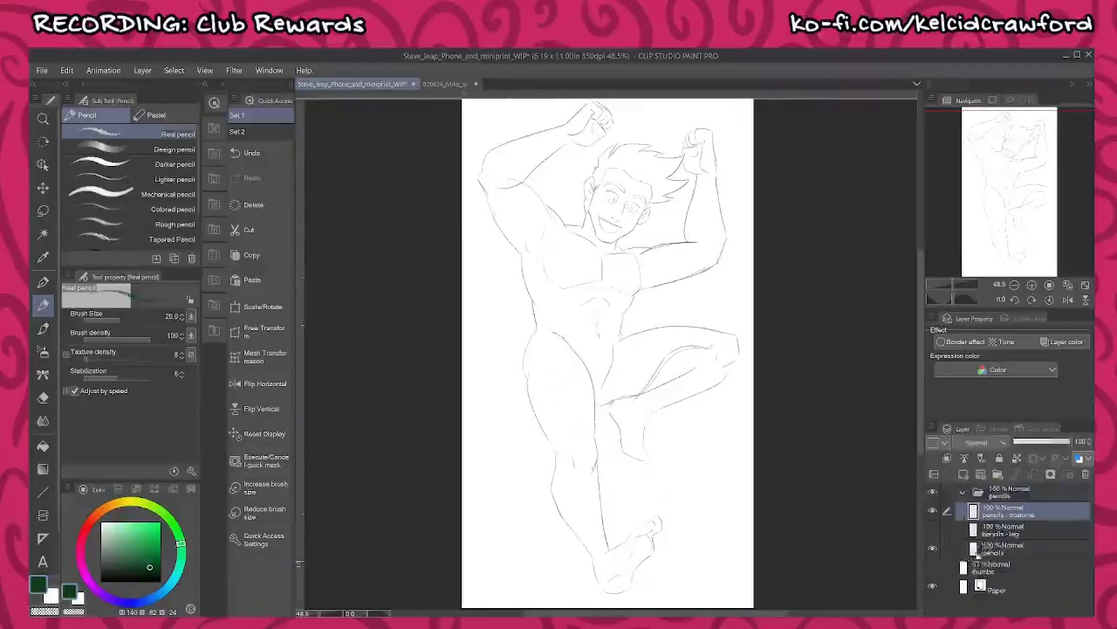
left_click(932, 547)
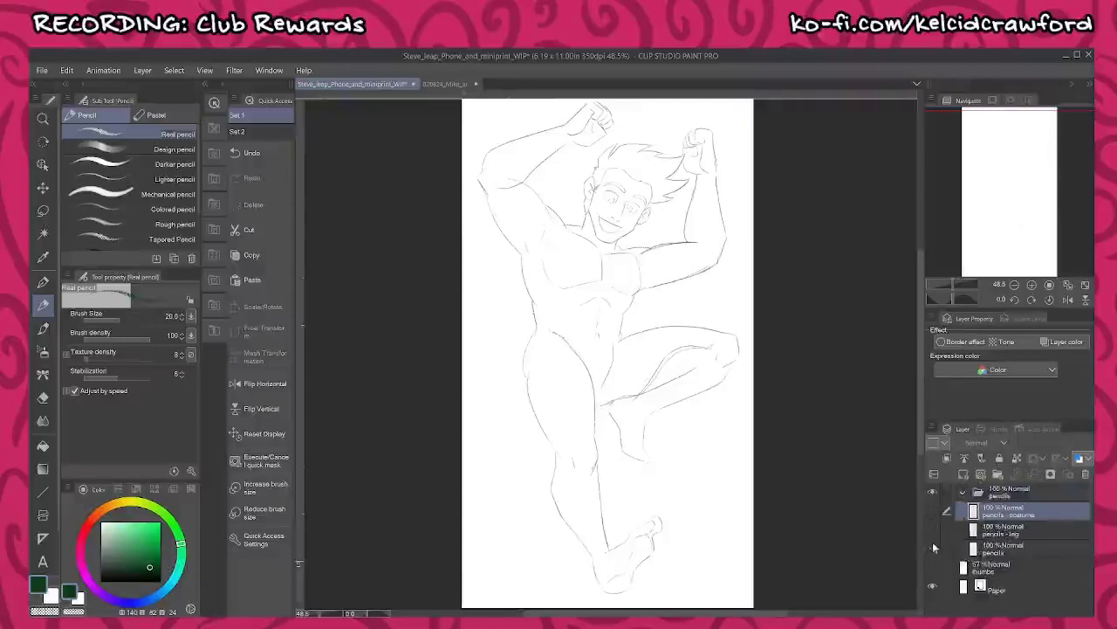
left_click(933, 530)
left_click(933, 547)
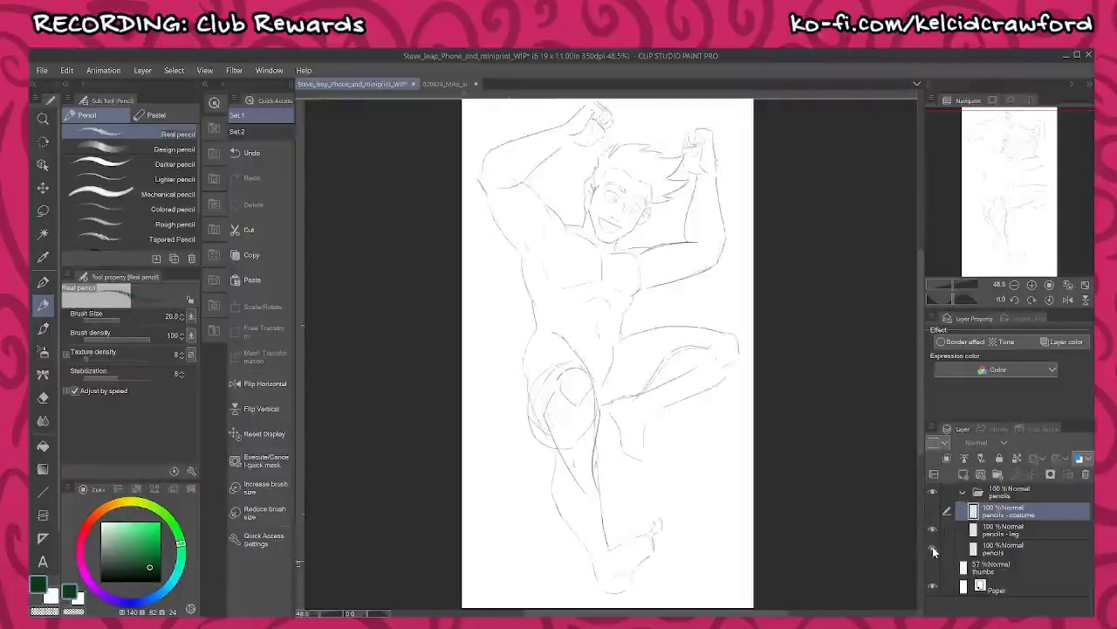
left_click(933, 532)
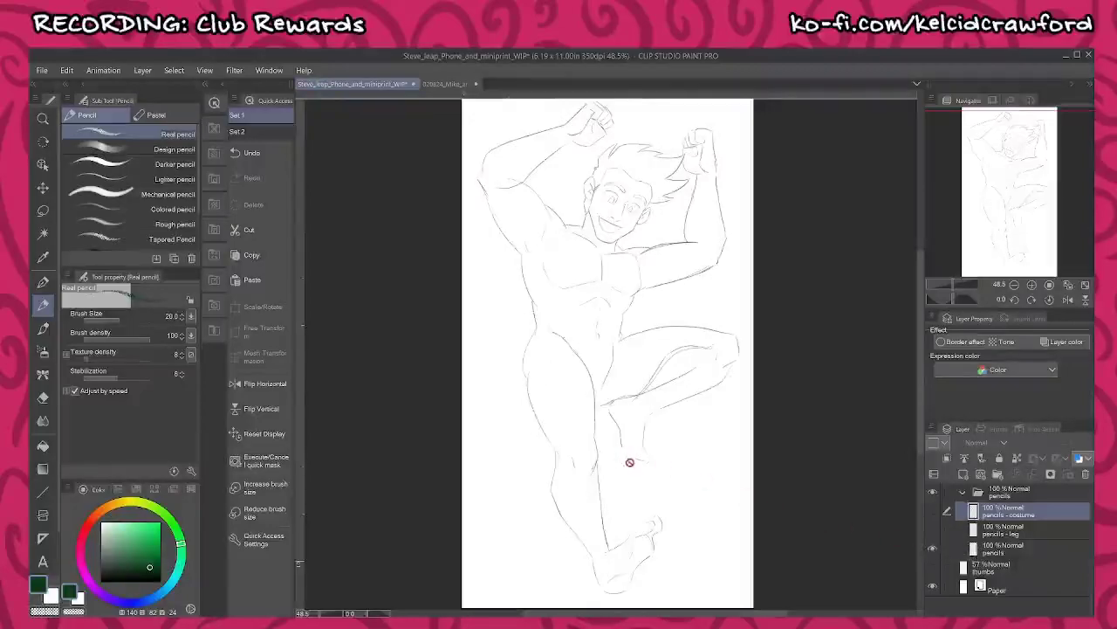
- Lasso the extended left leg on the pencils layer and cut and paste it onto its own pencils -leg 2 layer
key("m")
scroll(643, 574, "up", 2)
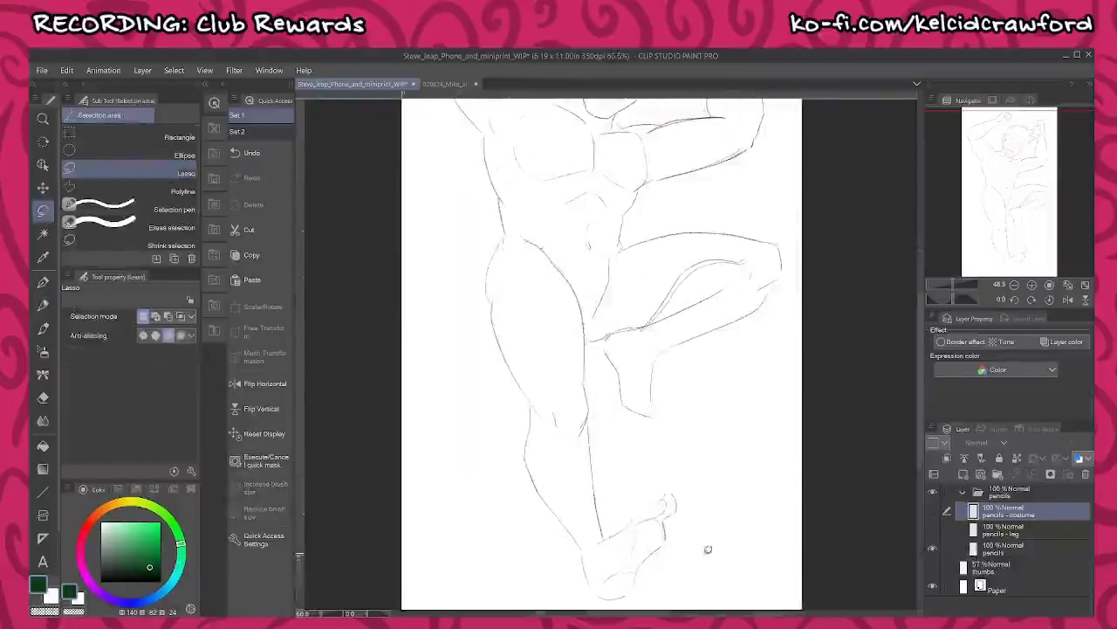
left_click_drag(710, 542, 708, 528)
left_click(986, 551)
mouse_move(554, 555)
left_mouse_down()
mouse_move(666, 582)
mouse_move(669, 463)
mouse_move(611, 399)
mouse_move(566, 238)
mouse_move(527, 208)
mouse_move(484, 307)
mouse_move(504, 449)
mouse_move(563, 557)
left_mouse_up()
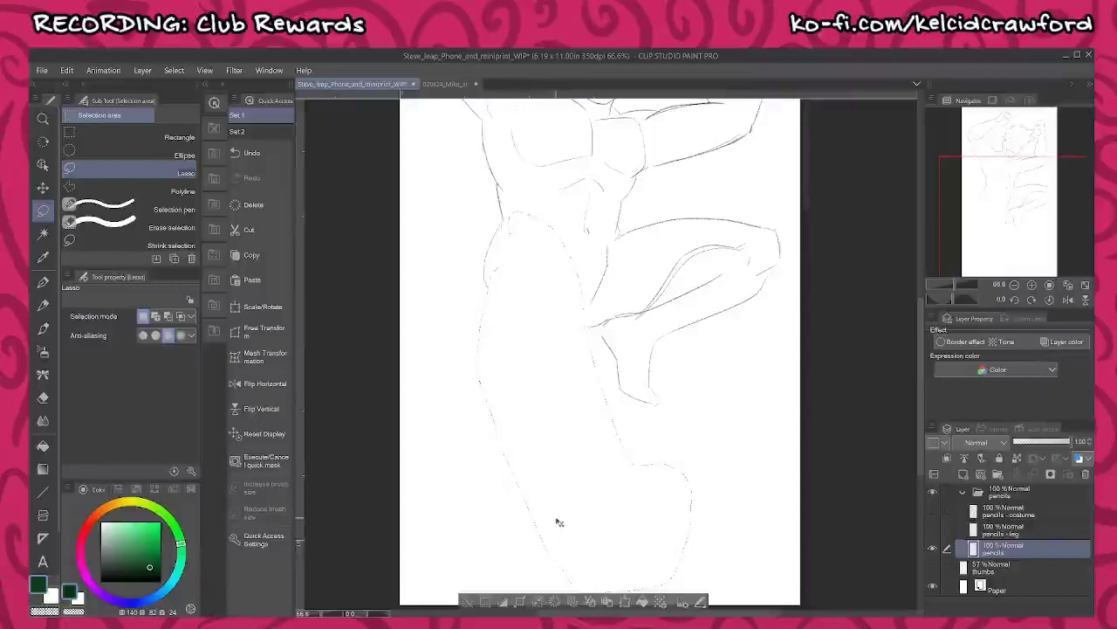
key("ctrl+c")
key("ctrl+v")
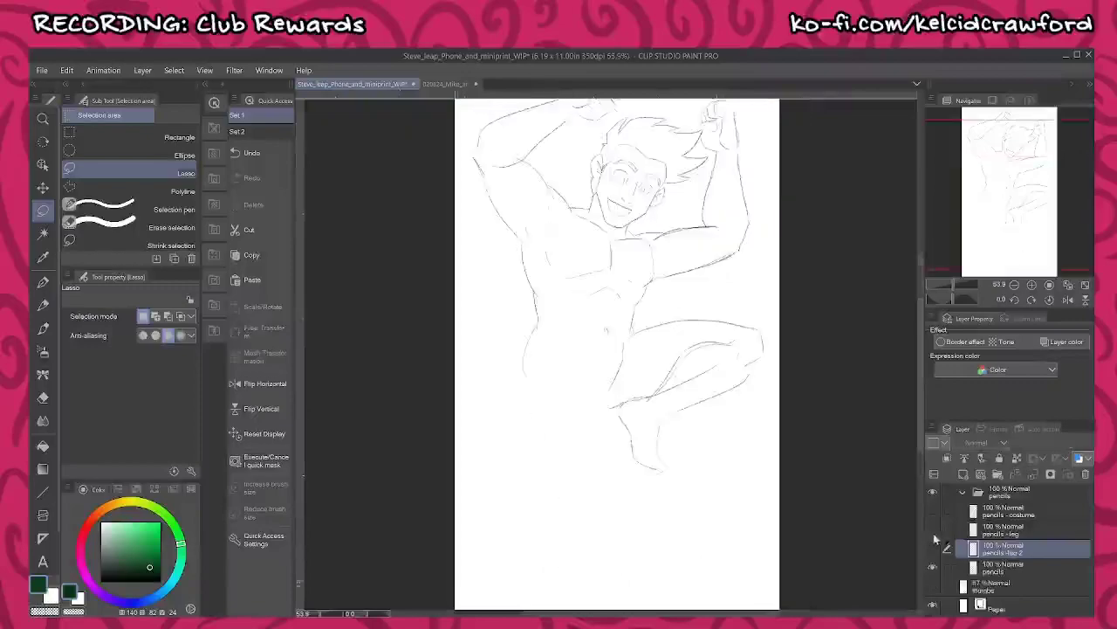
- Show the alternate bent leg on the pencils - leg layer and move it up toward the hip
left_click(932, 530)
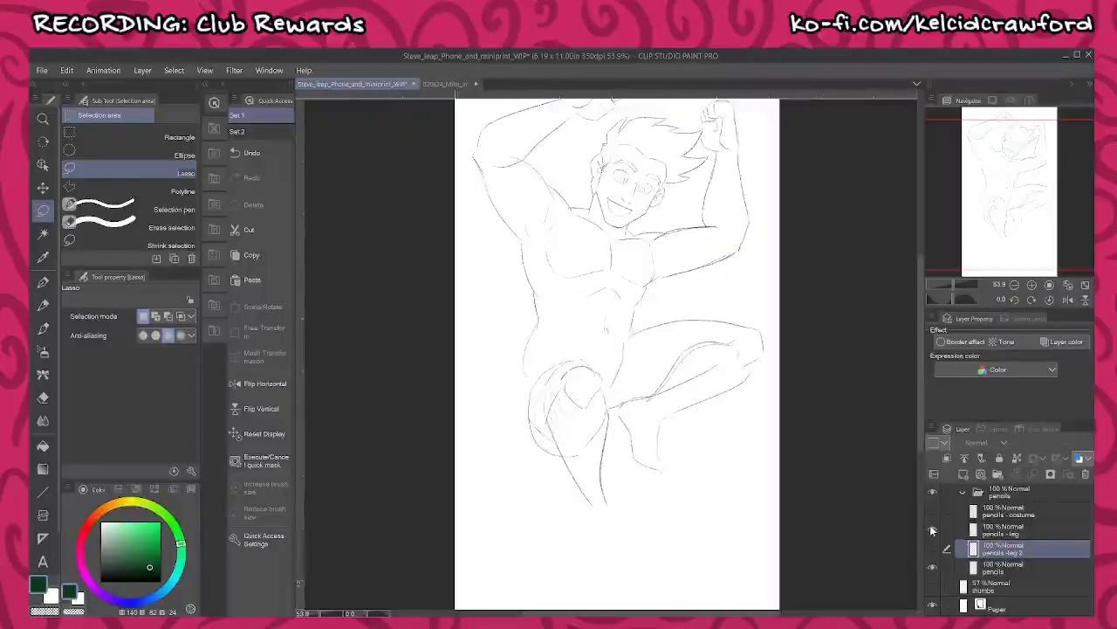
left_click(1013, 531)
key("k")
left_click_drag(599, 444, 589, 407)
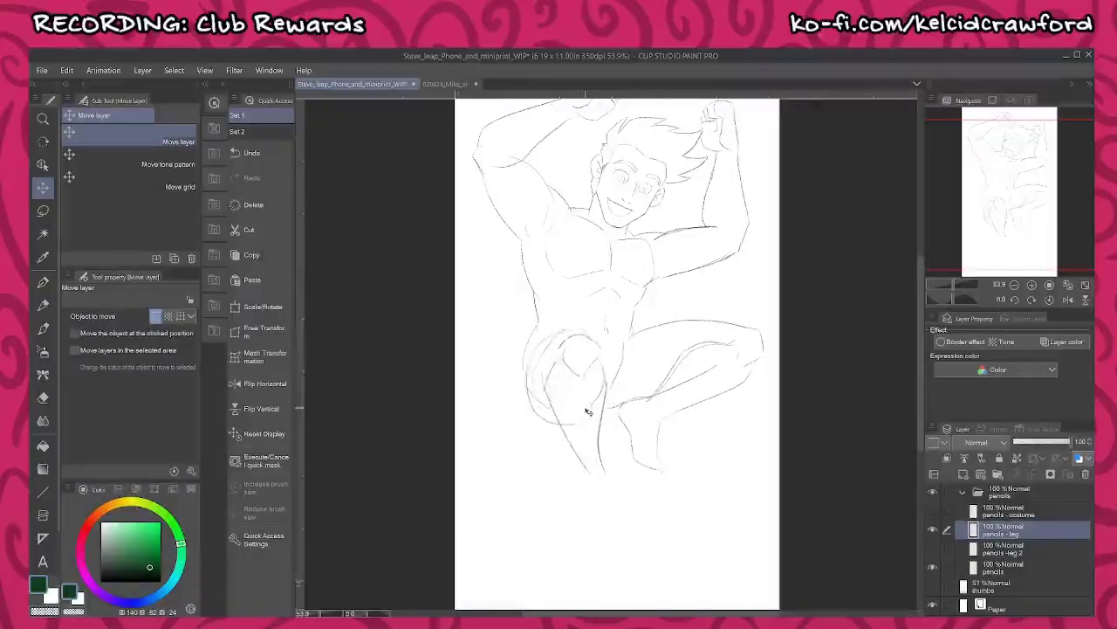
- Compare the two leg versions by toggling their visibility, leaving pencils -leg 2 shown and pencils - leg hidden
left_click(933, 531)
left_click(932, 549)
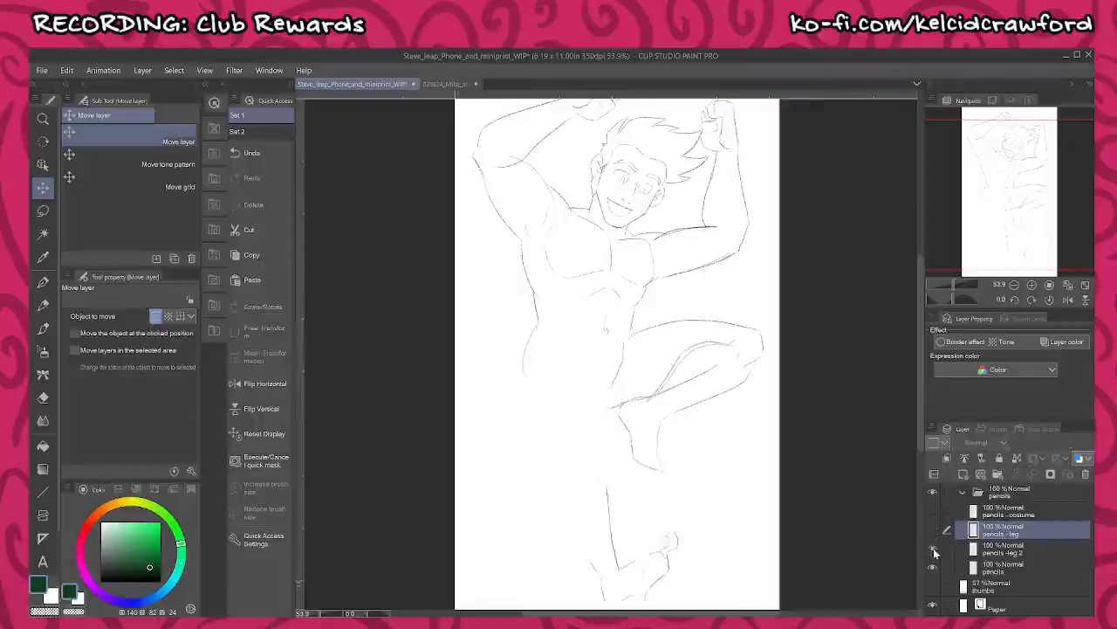
left_click(934, 546)
left_click(932, 530)
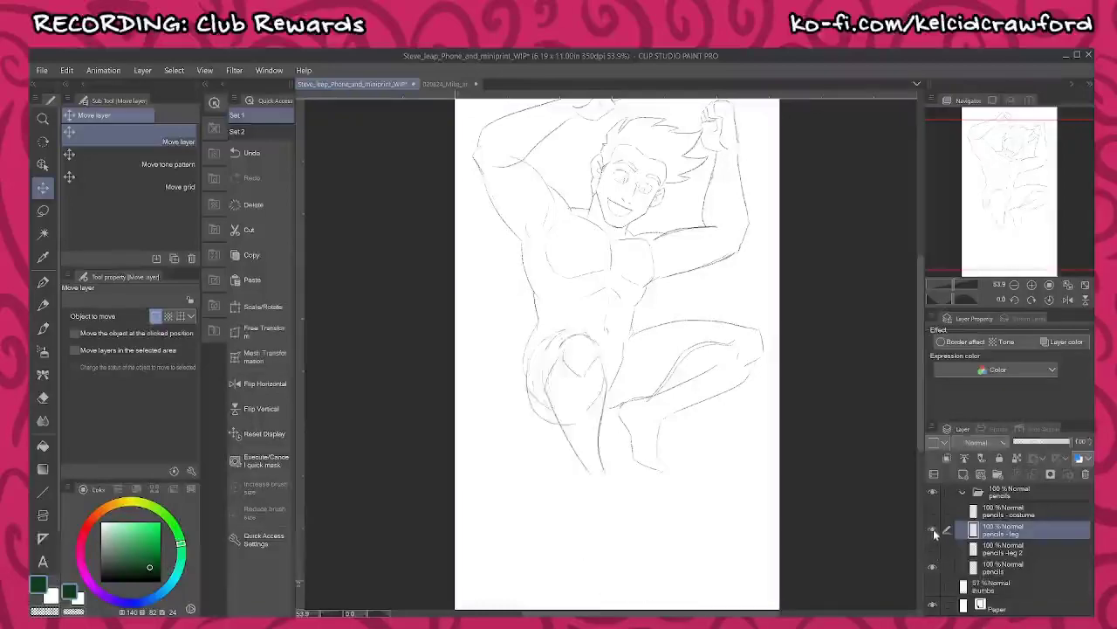
left_click(934, 530)
left_click(933, 547)
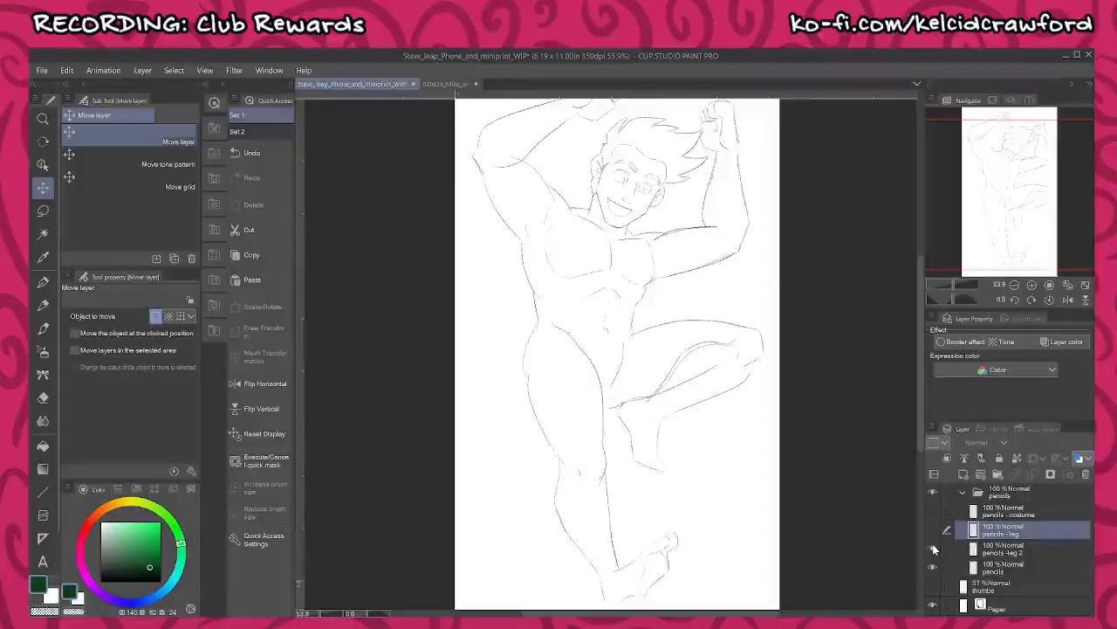
- On the pencils - costume layer, pencil the collar's folded flap beside the neck below the left ear in teal green
left_click(1006, 515)
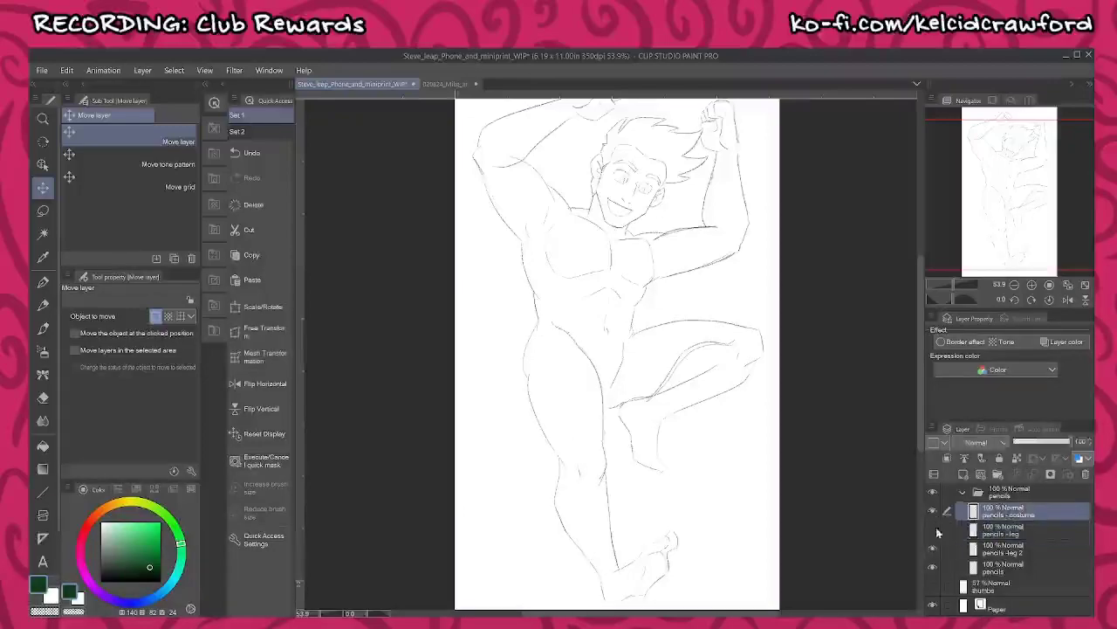
left_click_drag(151, 564, 148, 550)
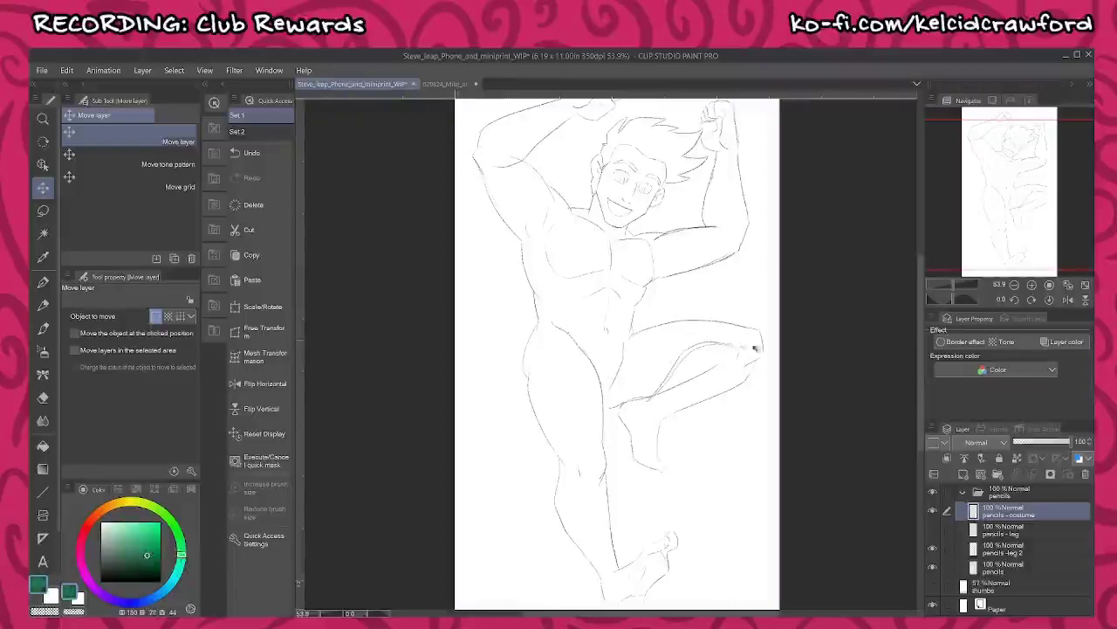
key("p")
scroll(641, 157, "up", 5)
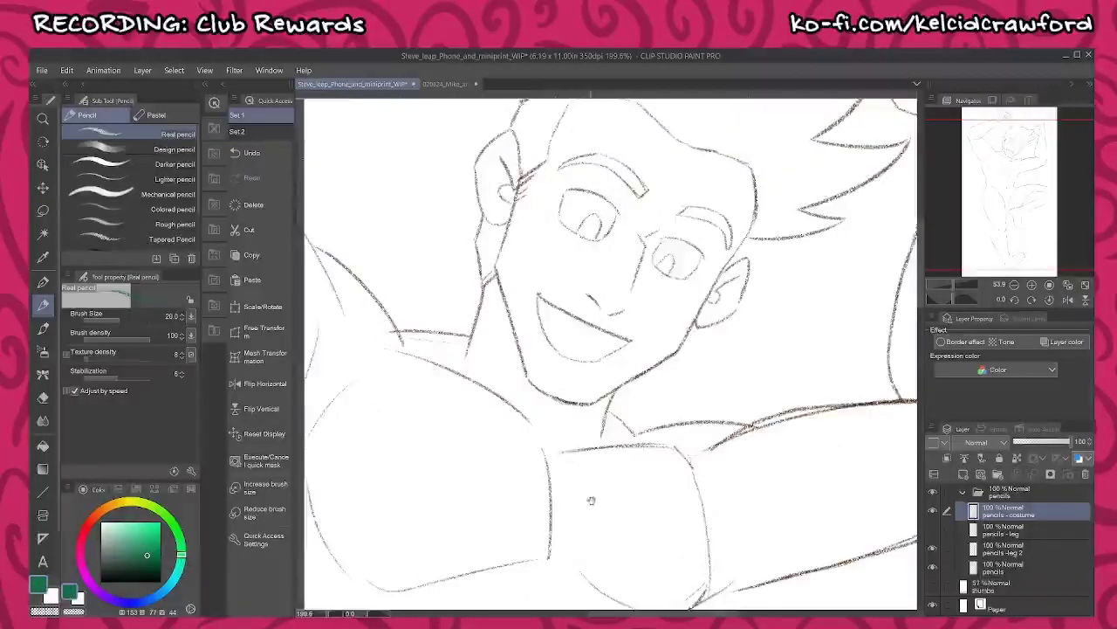
scroll(581, 466, "up", 3)
left_click_drag(583, 386, 620, 373)
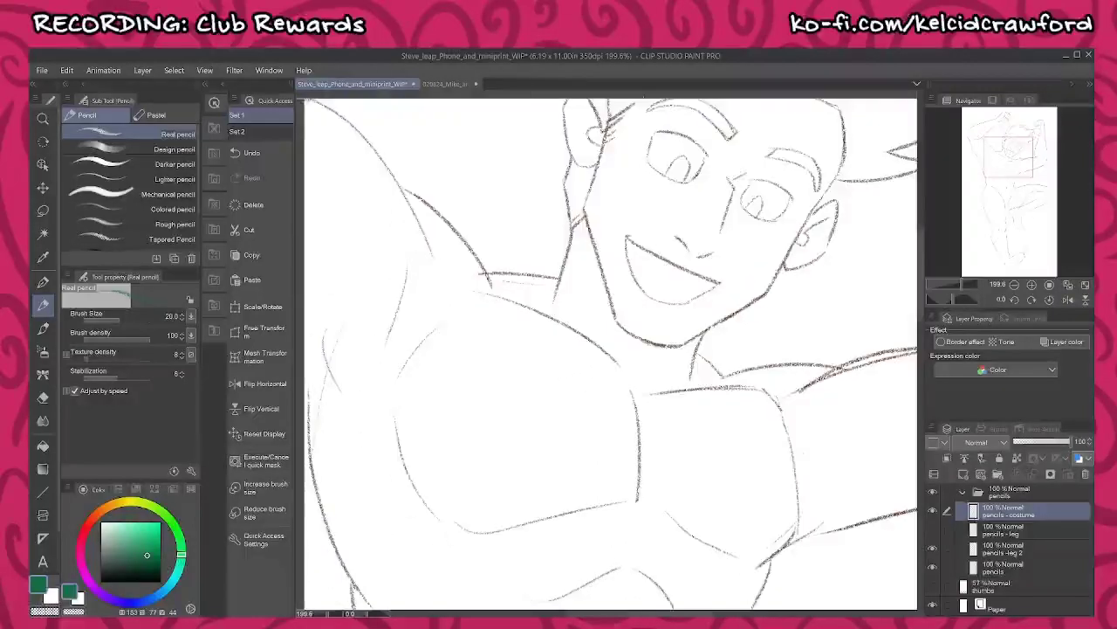
mouse_move(473, 217)
left_mouse_down()
mouse_move(524, 186)
mouse_move(566, 235)
mouse_move(630, 402)
left_mouse_up()
mouse_move(477, 226)
left_mouse_down()
mouse_move(483, 290)
mouse_move(622, 371)
left_mouse_up()
left_click_drag(529, 214, 561, 334)
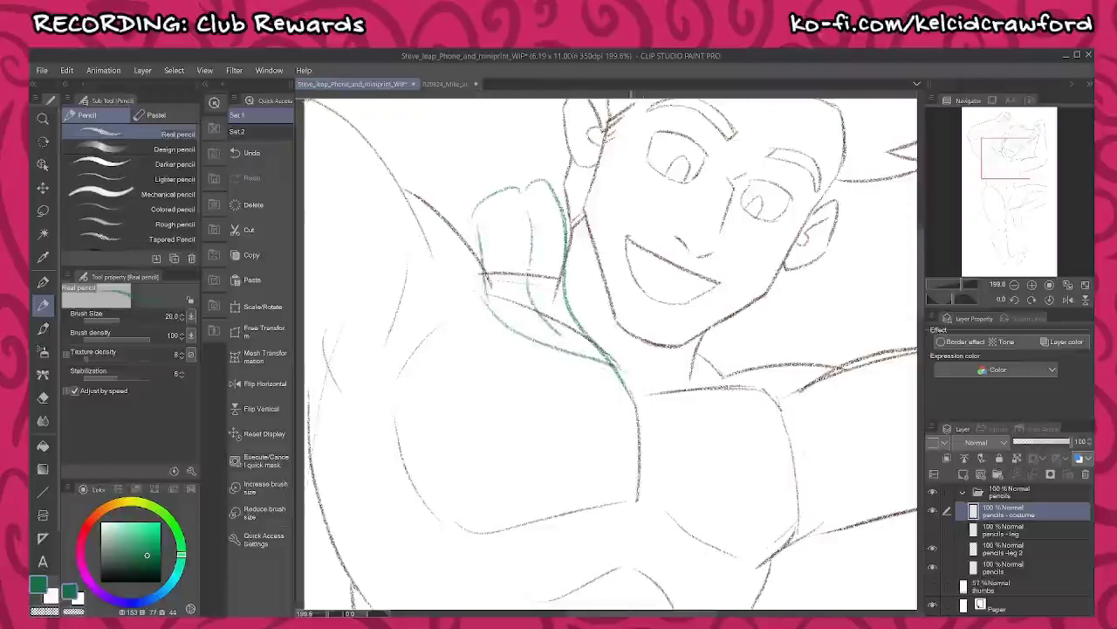
mouse_move(609, 352)
left_mouse_down()
mouse_move(635, 389)
mouse_move(762, 326)
left_mouse_up()
left_click_drag(622, 388, 846, 280)
mouse_move(810, 312)
left_mouse_down()
mouse_move(852, 302)
mouse_move(885, 337)
mouse_move(635, 392)
left_mouse_up()
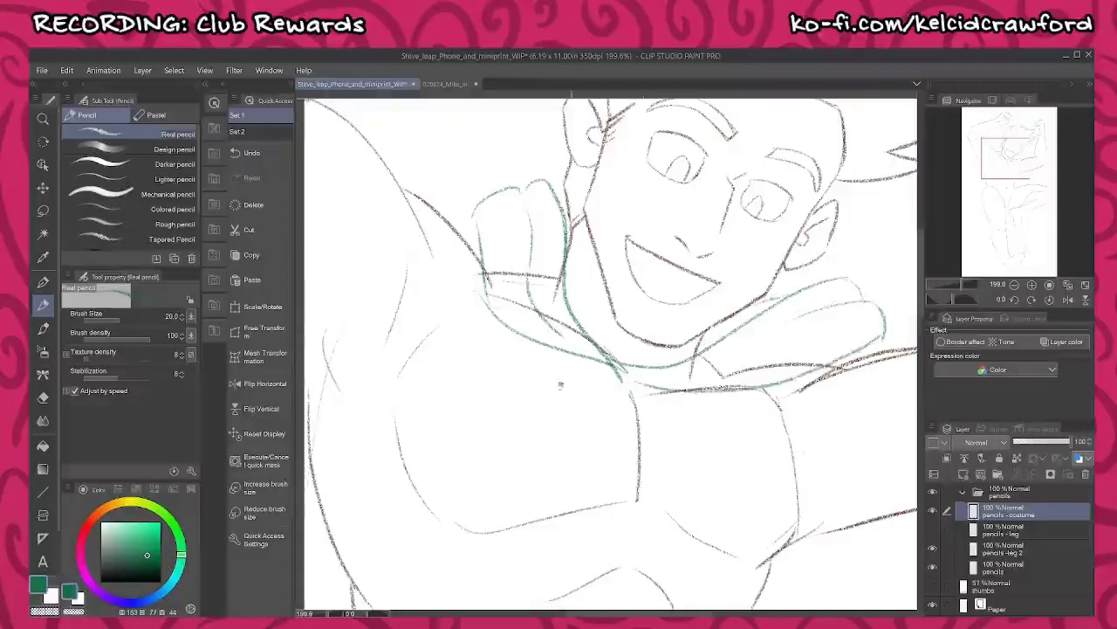
- Draw the collar's upper edge curving under the chin toward the right ear and its lower edge across the right collarbone
left_click_drag(547, 382, 536, 501)
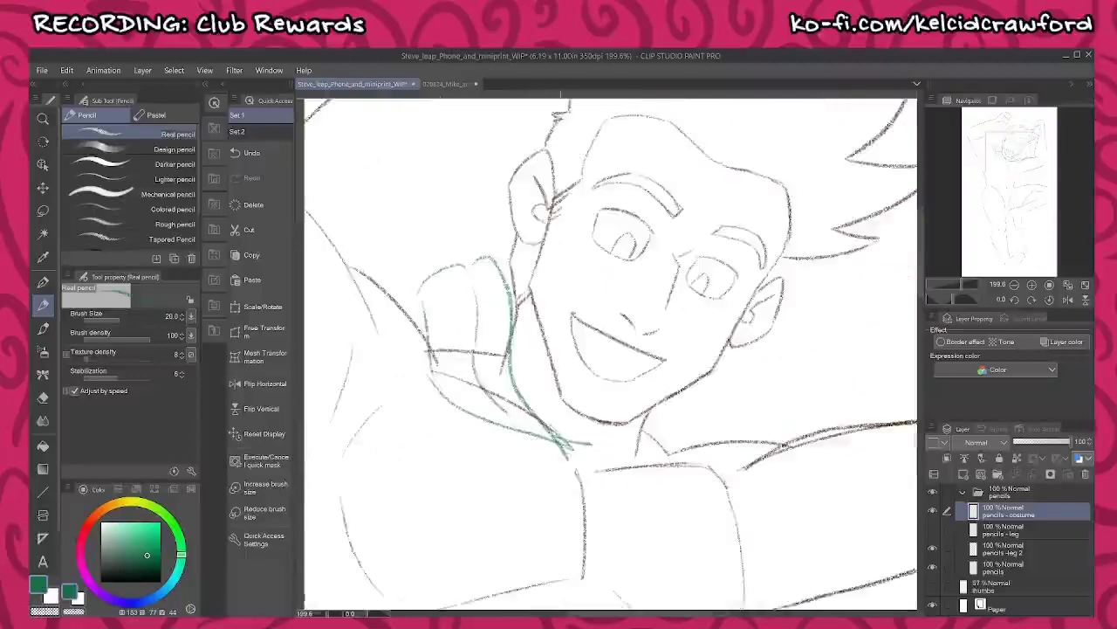
left_click_drag(568, 440, 782, 341)
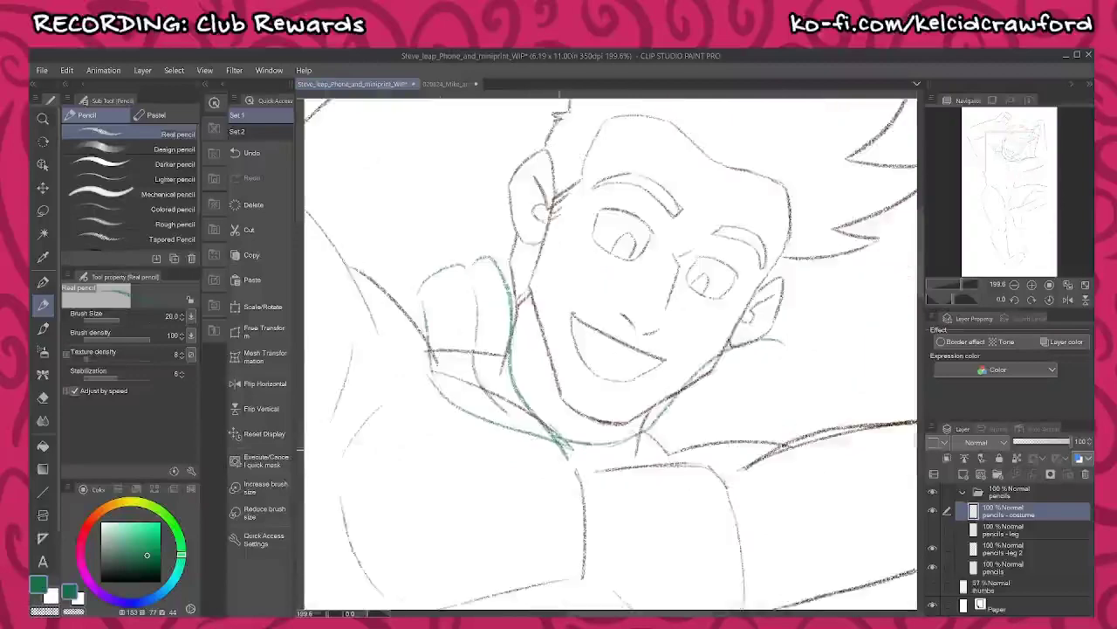
mouse_move(555, 439)
left_mouse_down()
mouse_move(662, 467)
mouse_move(753, 428)
left_mouse_up()
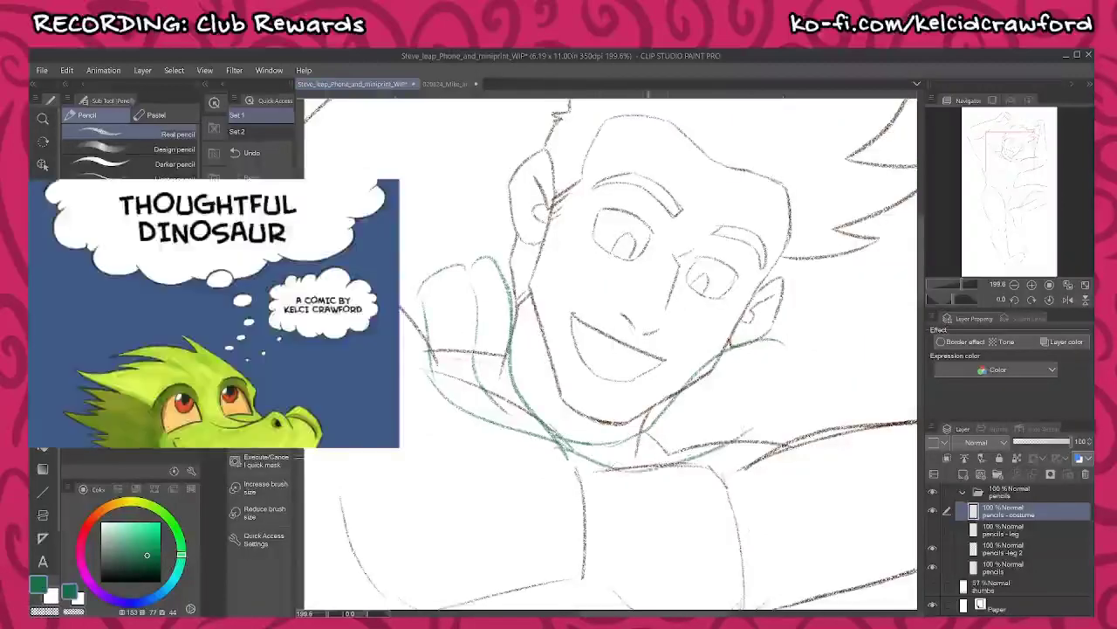
- Nudge the collar linework slightly to the right and downward and close the right flap with a folded outer edge
key("k")
left_click_drag(572, 451, 580, 456)
key("p")
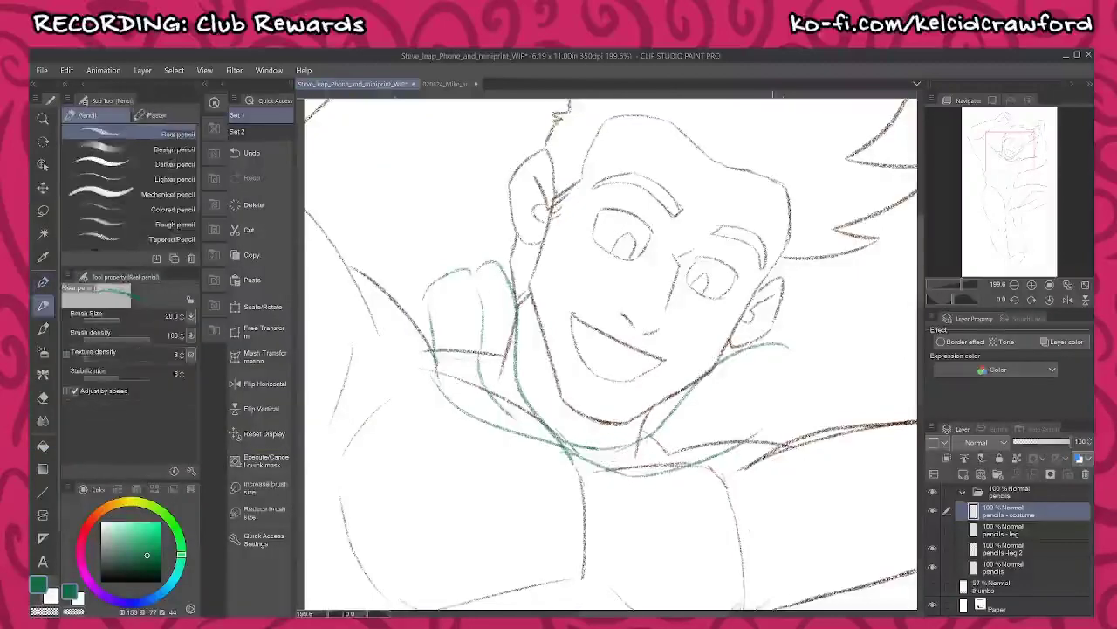
mouse_move(785, 350)
left_mouse_down()
mouse_move(822, 399)
mouse_move(802, 431)
left_mouse_up()
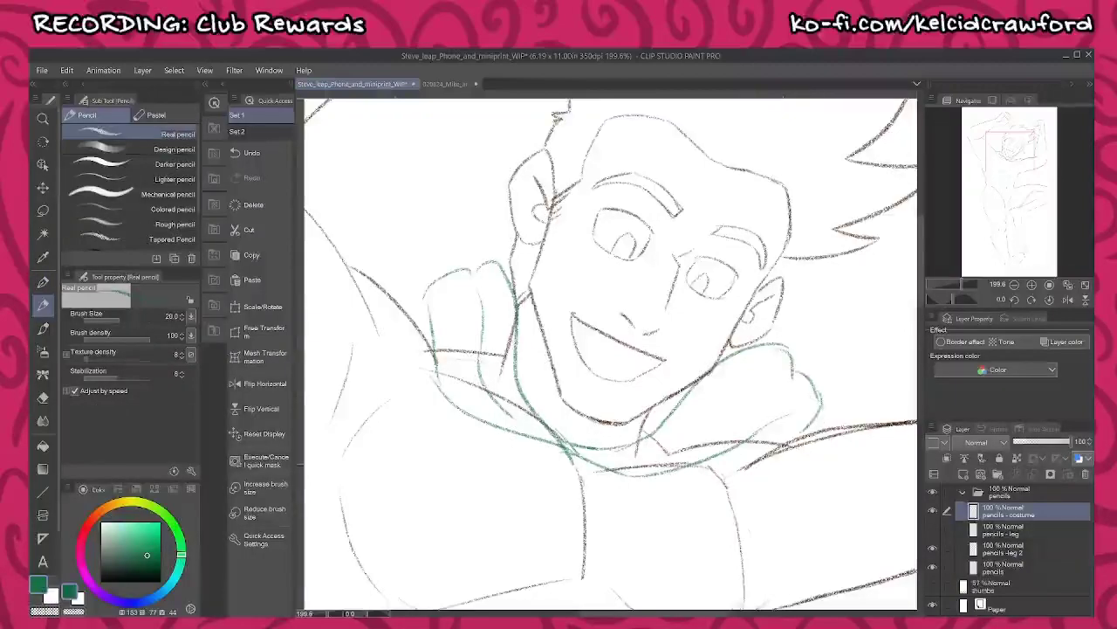
- Pencil two curved cuff lines around the wrist of the left-hand raised arm on the costume layer
left_click_drag(552, 452, 825, 603)
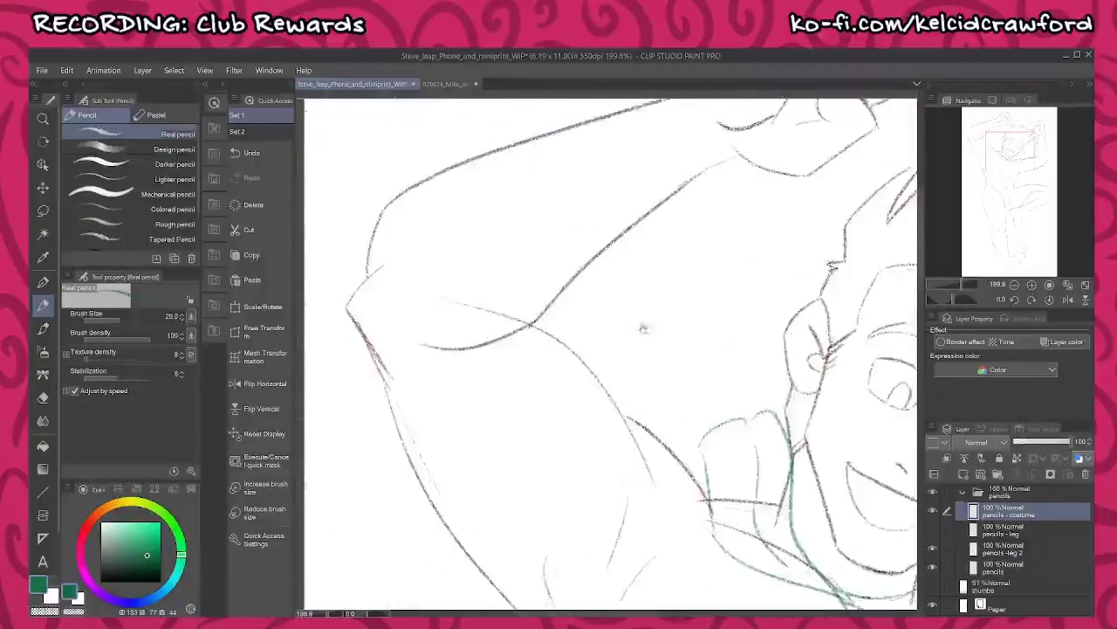
left_click_drag(642, 328, 596, 423)
left_click_drag(651, 195, 644, 224)
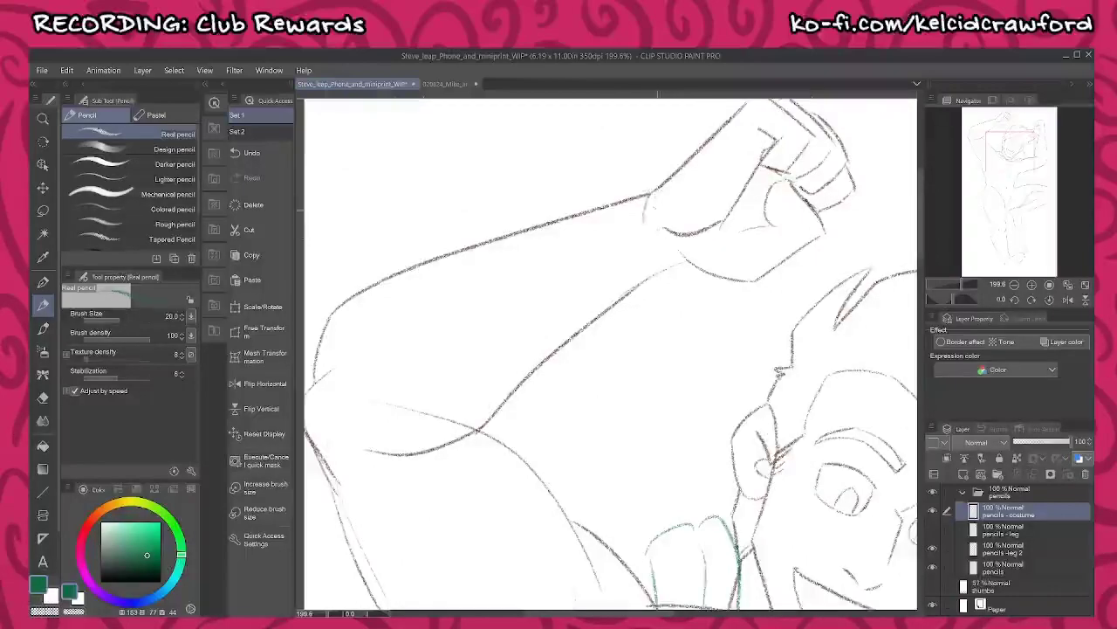
left_click_drag(645, 200, 674, 262)
left_click_drag(598, 238, 633, 285)
mouse_move(642, 358)
left_mouse_down()
mouse_move(718, 267)
mouse_move(745, 208)
left_mouse_up()
mouse_move(716, 369)
left_mouse_down()
mouse_move(653, 247)
mouse_move(646, 334)
mouse_move(616, 393)
left_mouse_up()
left_click_drag(644, 274, 690, 409)
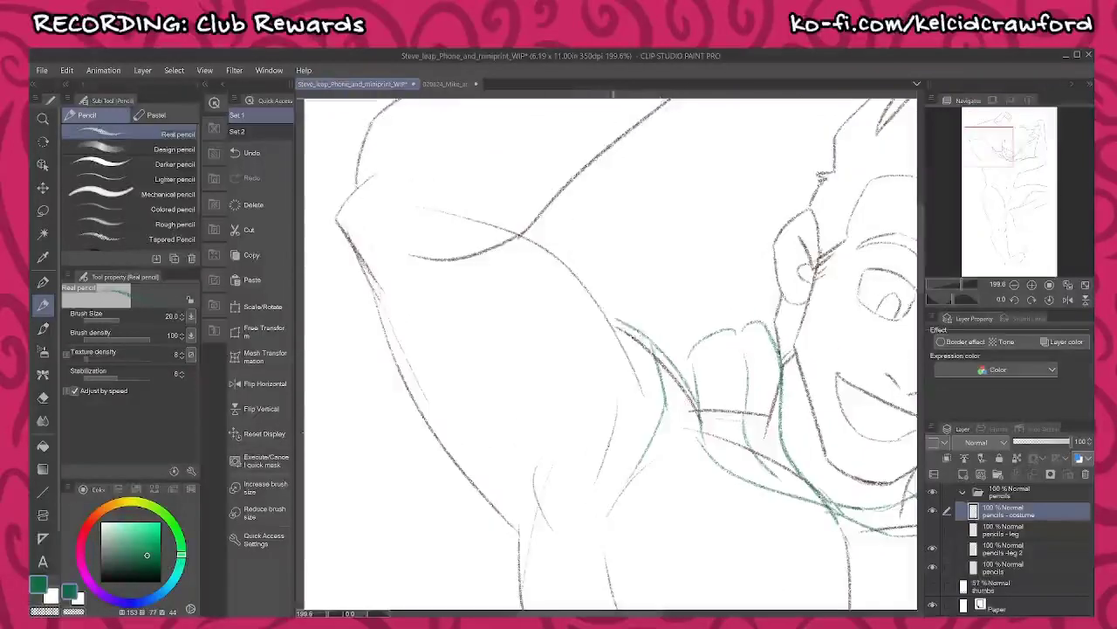
left_click_drag(599, 279, 620, 339)
key("ctrl+z")
key("ctrl+z")
key("ctrl+z")
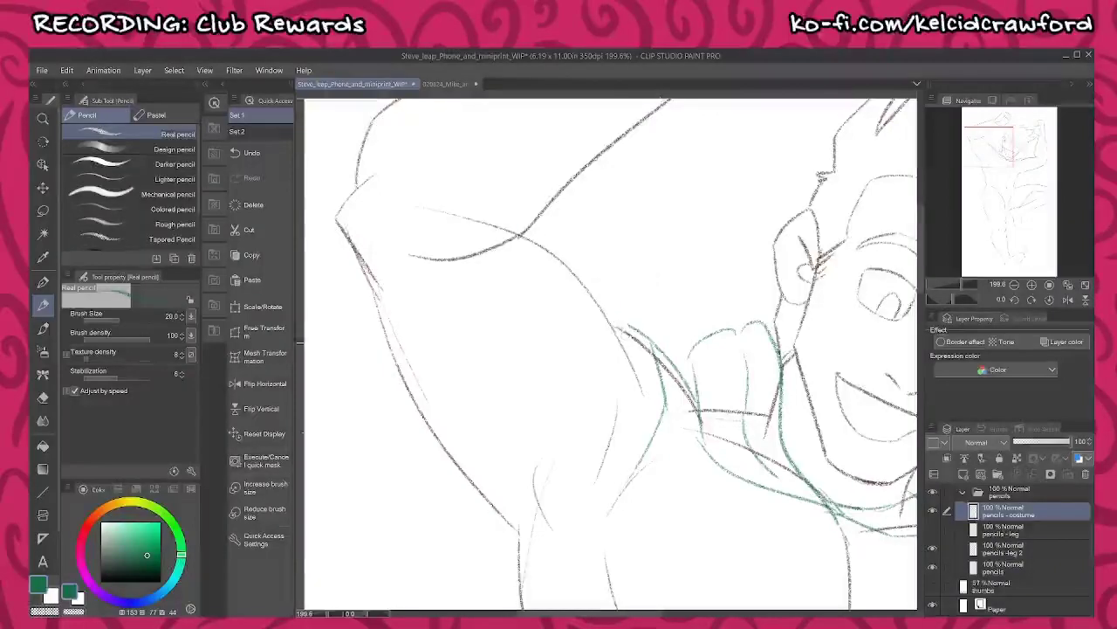
key("ctrl+z")
key("ctrl+z")
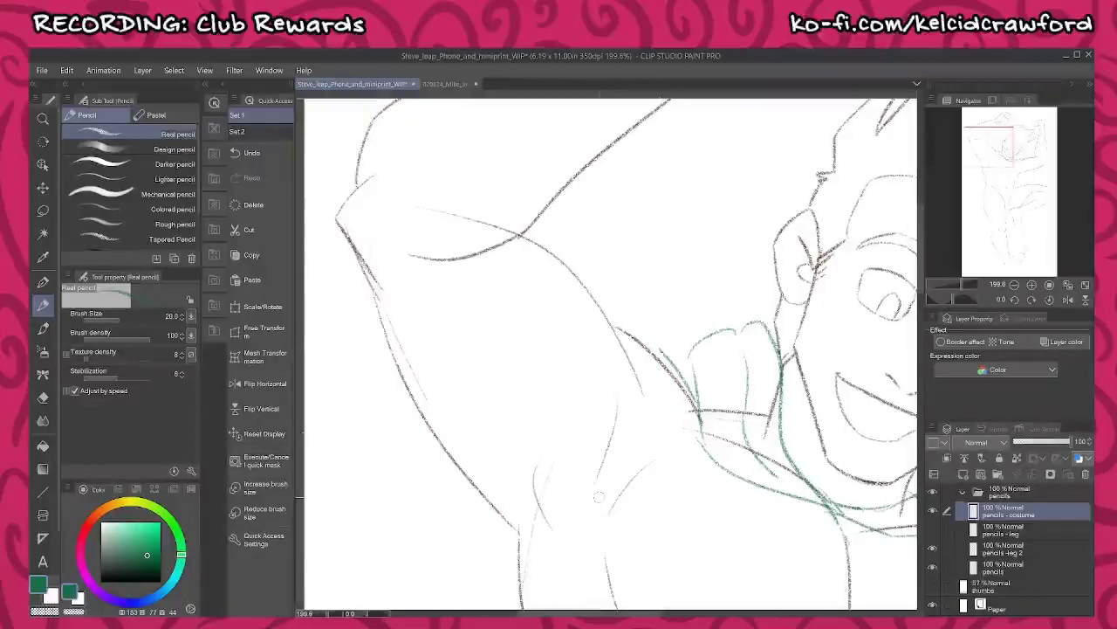
- Draw the jacket's shoulder line from the collar up to the left-hand raised arm, adding the shoulder seam and folds near the inner elbow
left_click_drag(651, 324, 699, 401)
left_click_drag(662, 350, 691, 407)
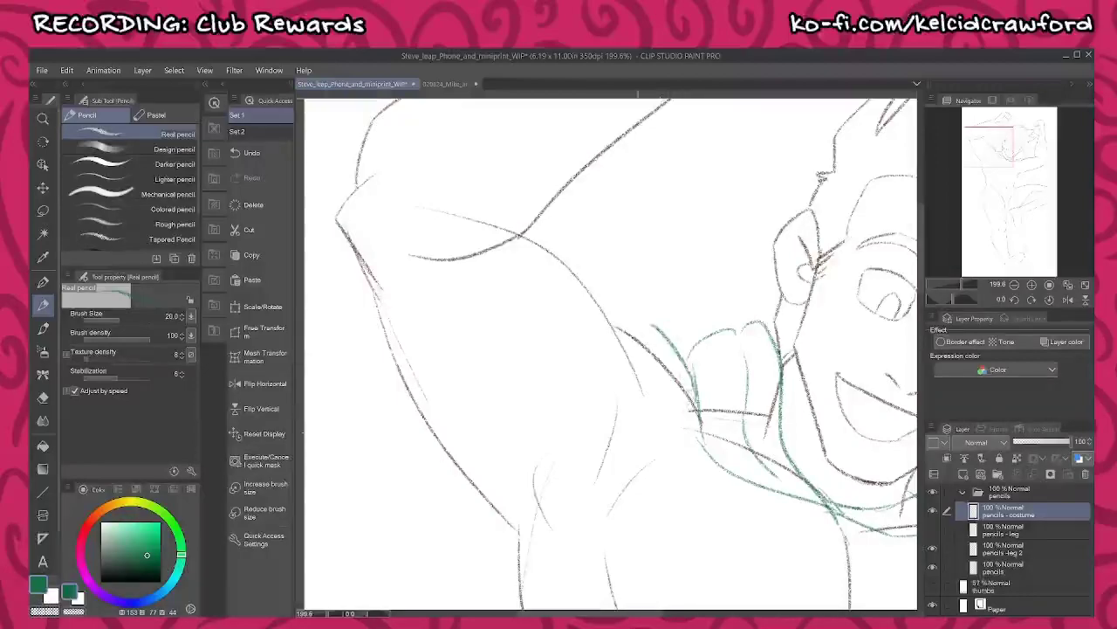
left_click_drag(651, 316, 631, 452)
left_click_drag(648, 318, 585, 218)
left_click_drag(570, 187, 537, 318)
left_click_drag(542, 215, 494, 280)
- Outline the left-hand forearm's loose sleeve with a full arc above the arm, a joining cuff edge and a close lower edge
left_click_drag(611, 262, 624, 522)
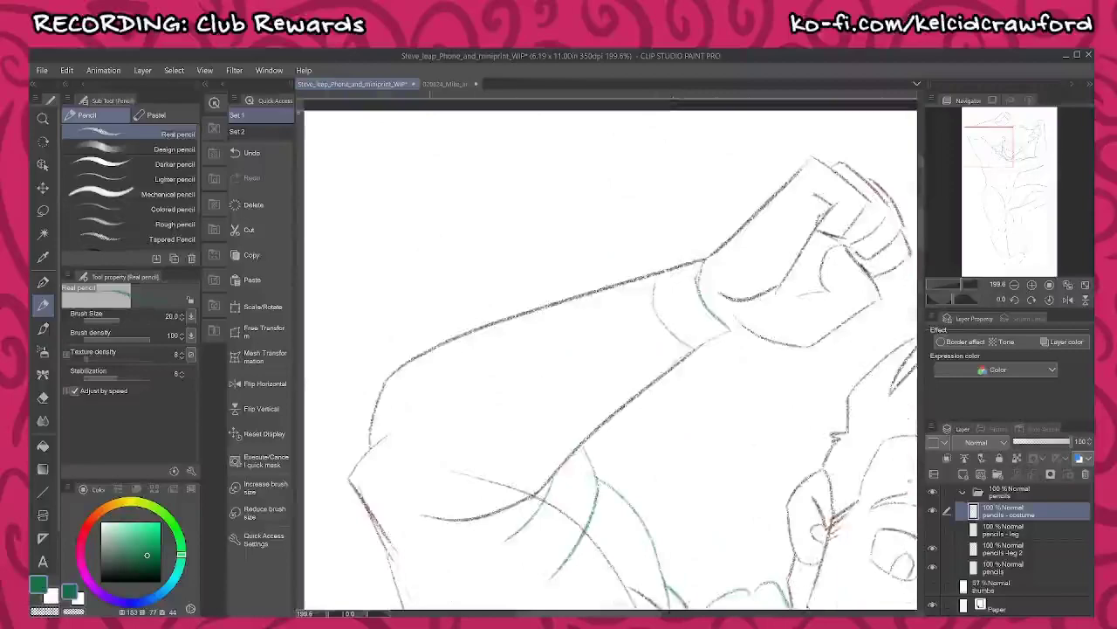
left_click_drag(343, 406, 714, 236)
key("ctrl+z")
key("ctrl+z")
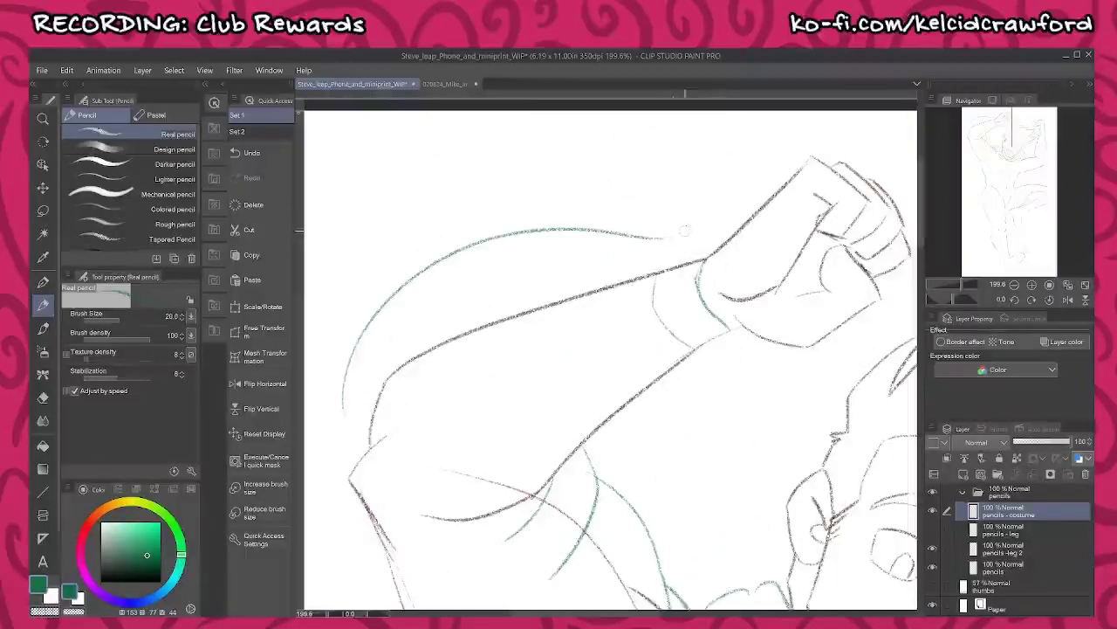
mouse_move(644, 236)
left_mouse_down()
mouse_move(719, 250)
mouse_move(663, 270)
left_mouse_up()
mouse_move(721, 330)
left_mouse_down()
mouse_move(800, 234)
mouse_move(616, 401)
mouse_move(531, 428)
left_mouse_up()
- Continue the left-hand sleeve around the elbow and along the outside of the upper arm to the armpit
left_click_drag(516, 344, 538, 291)
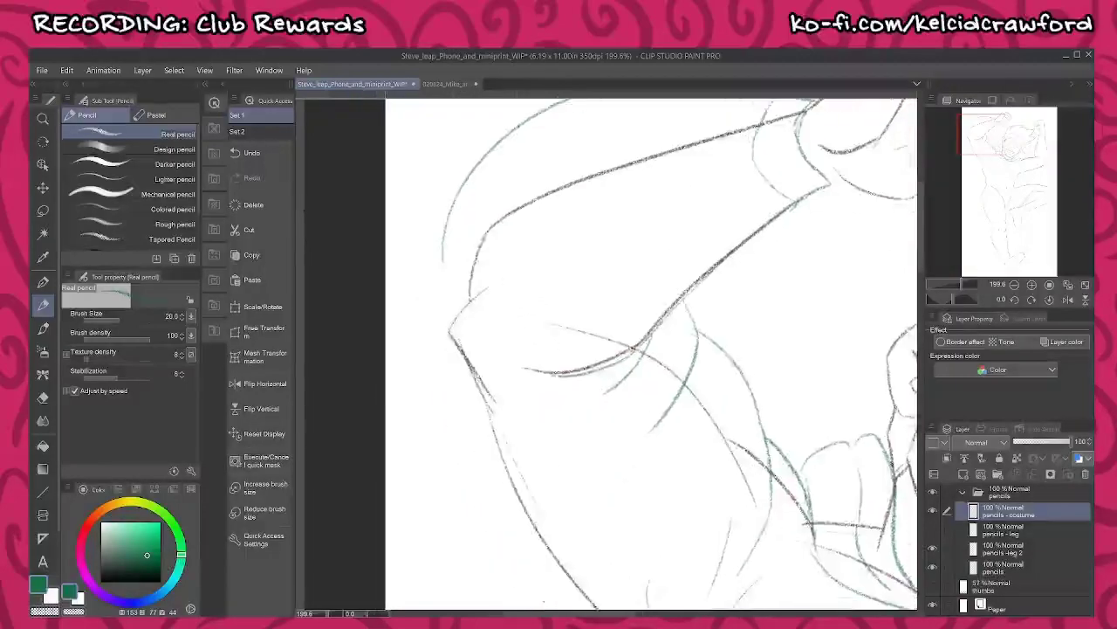
mouse_move(441, 262)
left_mouse_down()
mouse_move(423, 321)
mouse_move(454, 385)
left_mouse_up()
left_click_drag(555, 401, 489, 233)
mouse_move(387, 214)
left_mouse_down()
mouse_move(443, 359)
mouse_move(561, 475)
left_mouse_up()
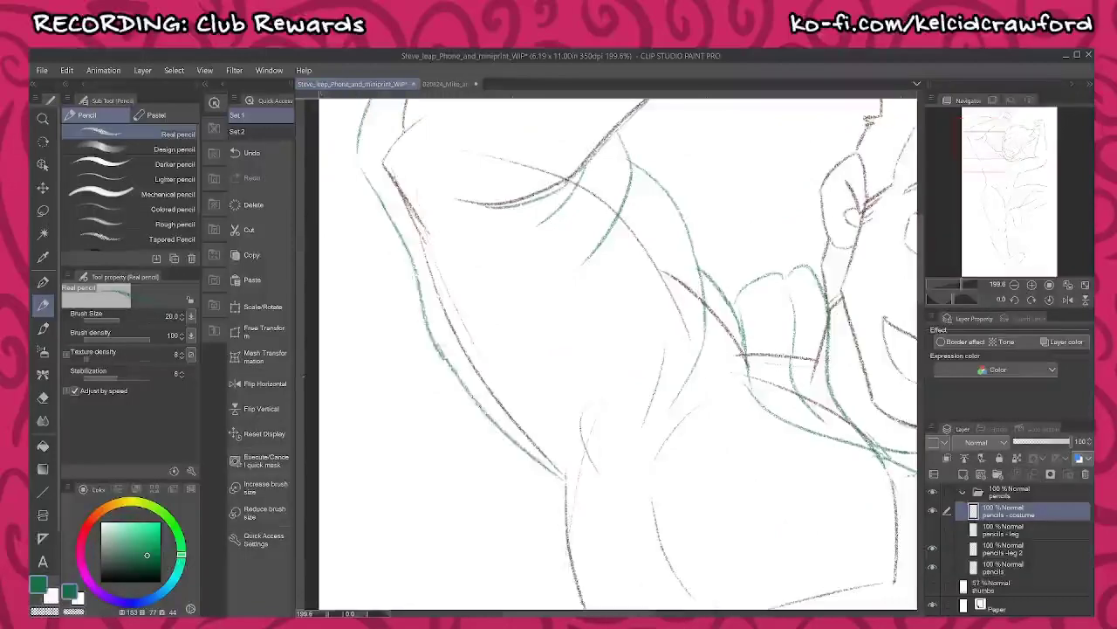
- Draw the right-hand arm's wrist cuff and the sleeve's inner forearm edge, with fold lines at the elbow
left_click_drag(648, 552, 478, 301)
scroll(711, 428, "down", 2)
mouse_move(904, 218)
left_mouse_down()
mouse_move(718, 325)
mouse_move(709, 386)
left_mouse_up()
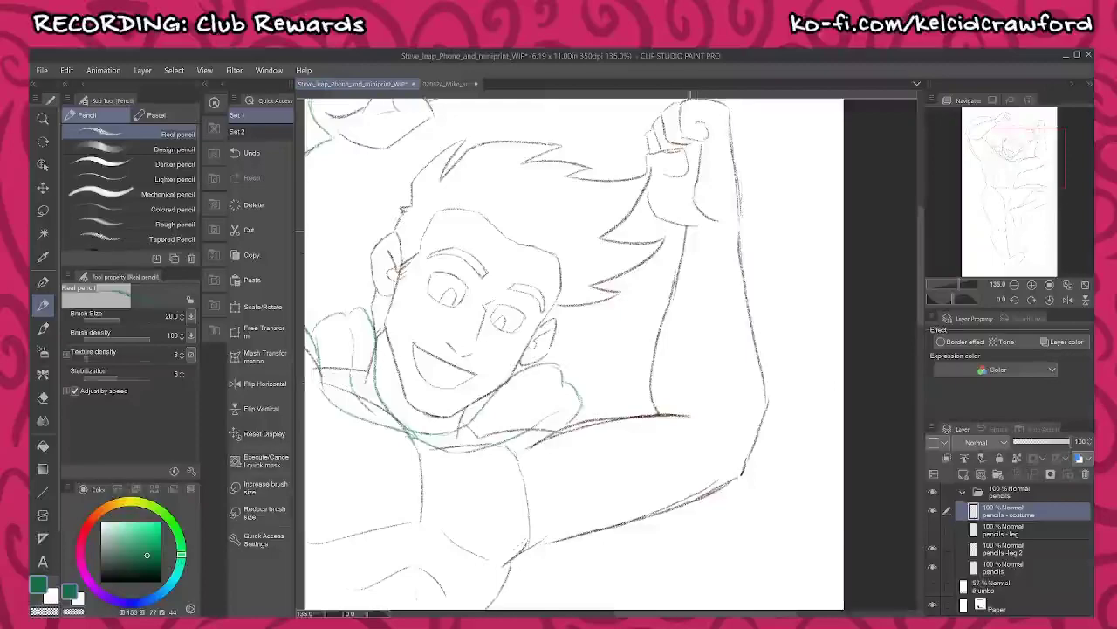
left_click_drag(685, 226, 741, 227)
mouse_move(677, 255)
left_mouse_down()
mouse_move(739, 251)
mouse_move(713, 302)
mouse_move(809, 397)
mouse_move(792, 296)
left_mouse_up()
scroll(789, 328, "up", 2)
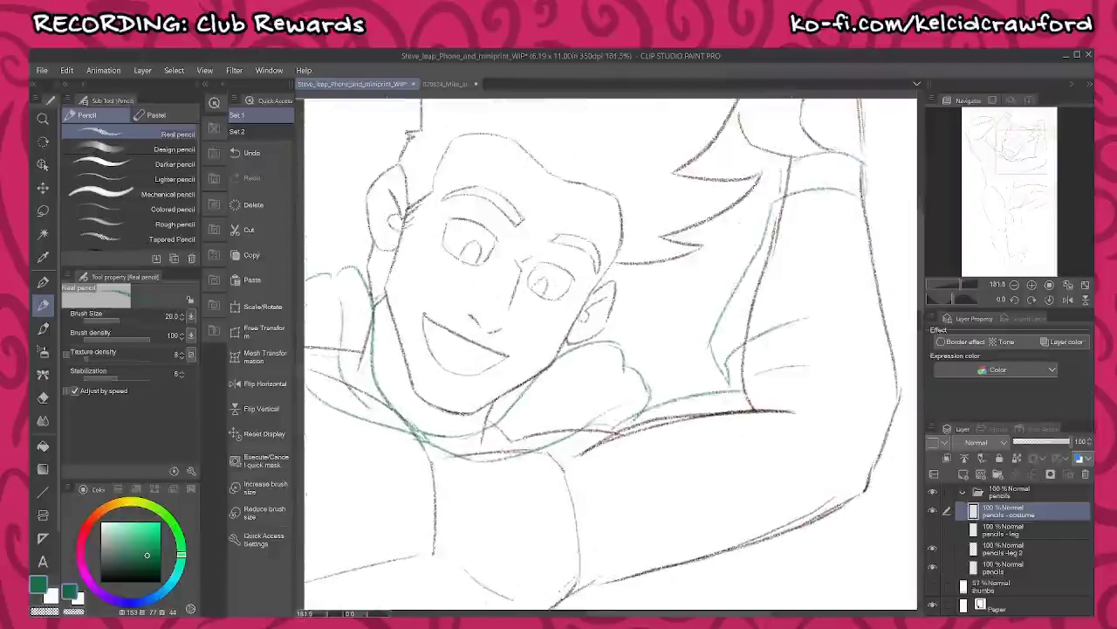
- Outline the right-hand sleeve's outer forearm and elbow, the top of the upper arm, and its underside back to the torso
left_click_drag(864, 199, 916, 378)
left_click_drag(856, 424, 814, 310)
left_click_drag(883, 291, 835, 435)
left_click_drag(572, 344, 737, 298)
left_click_drag(796, 384, 826, 338)
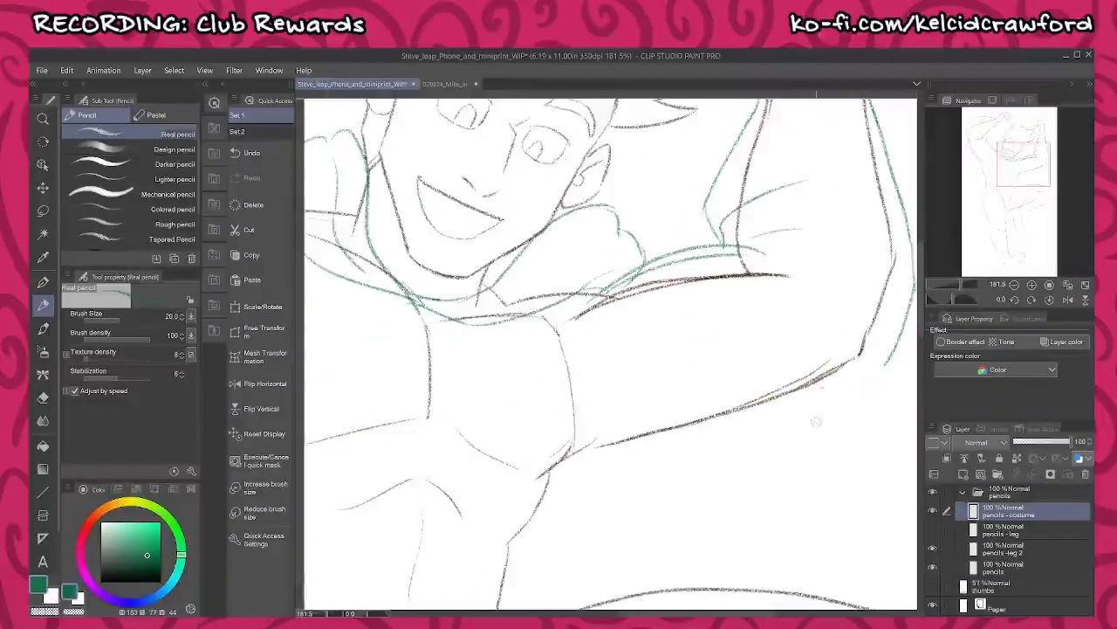
left_click_drag(887, 363, 576, 468)
- Sketch the short jacket's wavy hem across the torso, with rounded flares billowing out on both sides
left_click_drag(726, 506, 748, 379)
mouse_move(620, 301)
left_mouse_down()
mouse_move(771, 344)
mouse_move(781, 293)
left_mouse_up()
left_click_drag(763, 404, 776, 431)
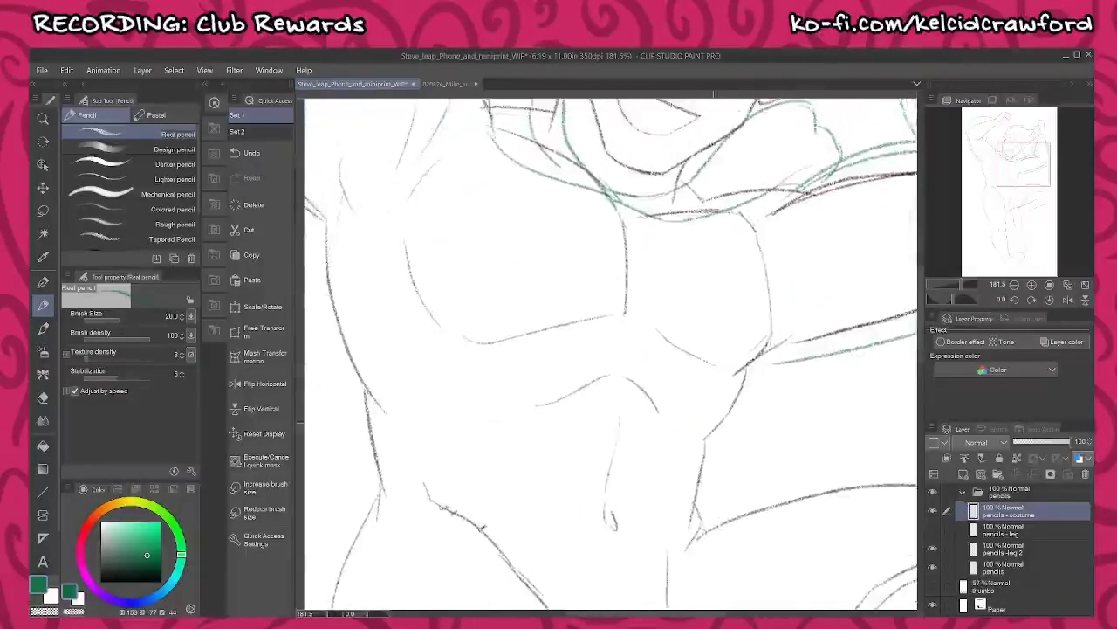
scroll(718, 419, "down", 3)
mouse_move(447, 425)
left_mouse_down()
mouse_move(387, 413)
mouse_move(430, 368)
mouse_move(571, 316)
mouse_move(705, 445)
left_mouse_up()
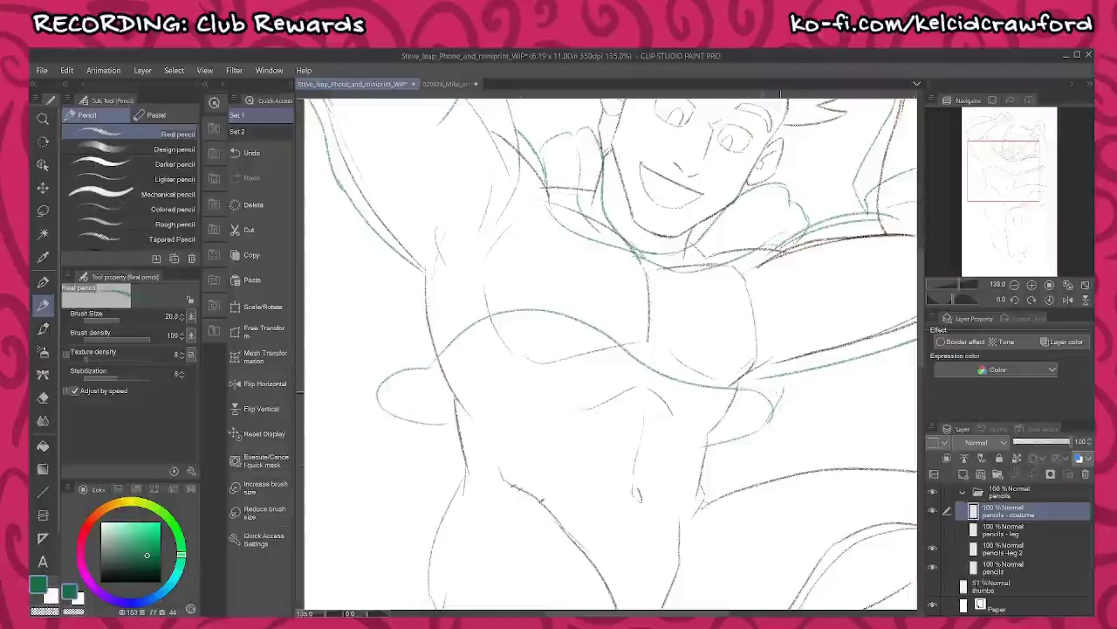
- Draw a curved waistband around the hips with parallel upper and lower edges, closing both ends
mouse_move(703, 503)
left_mouse_down()
mouse_move(648, 478)
mouse_move(452, 482)
mouse_move(515, 442)
mouse_move(684, 441)
mouse_move(714, 490)
left_mouse_up()
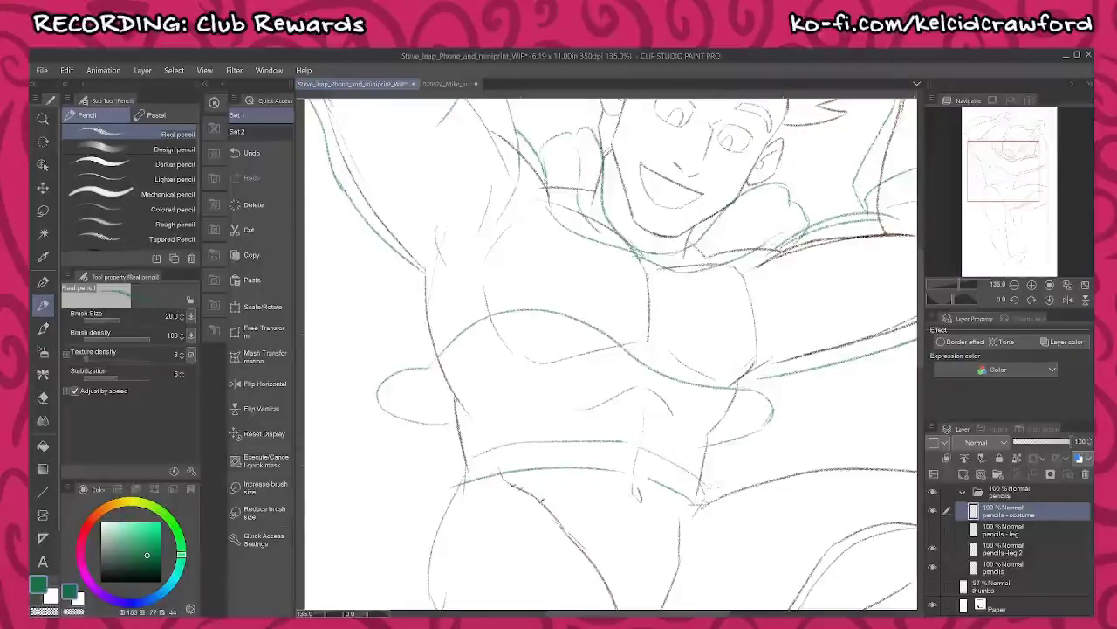
left_click_drag(615, 441, 641, 449)
left_click_drag(513, 443, 455, 463)
left_click_drag(456, 462, 450, 489)
left_click_drag(703, 483, 702, 503)
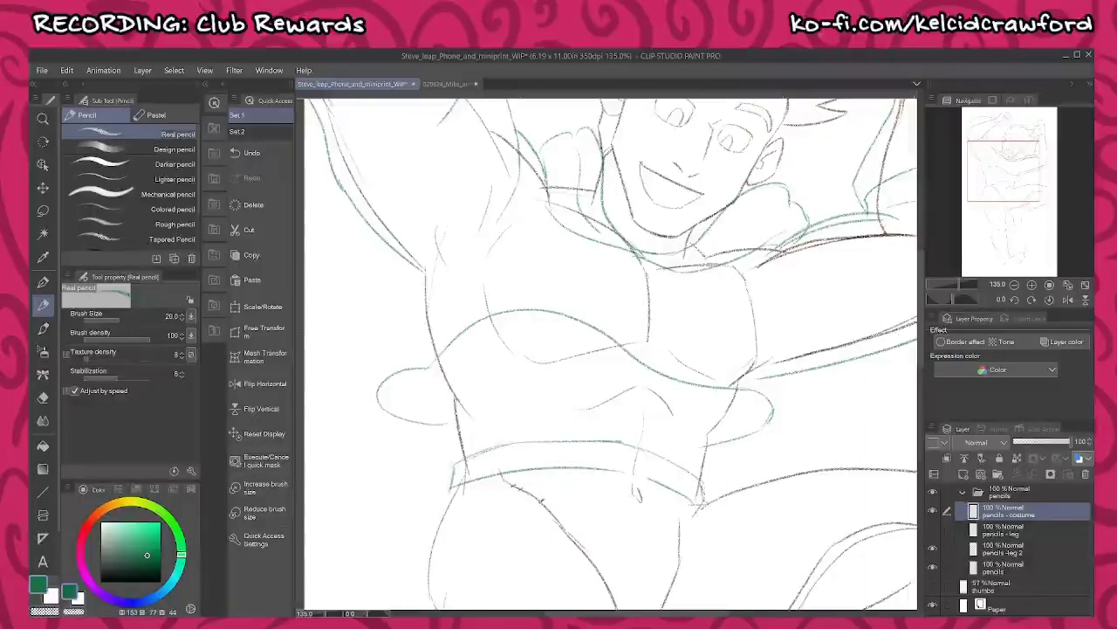
- Add the jacket's billowing back edge below the left-hand armpit and curved fabric folds across the chest
mouse_move(404, 267)
left_mouse_down()
mouse_move(383, 306)
mouse_move(402, 334)
mouse_move(377, 400)
left_mouse_up()
left_click_drag(425, 314, 372, 370)
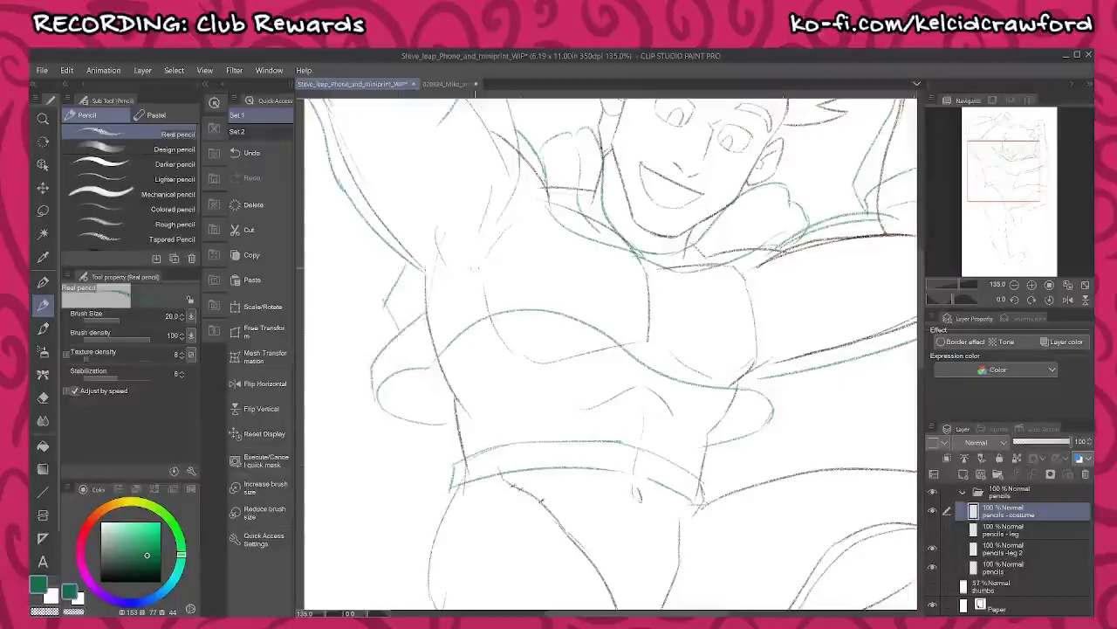
mouse_move(458, 289)
left_mouse_down()
mouse_move(558, 270)
mouse_move(648, 338)
left_mouse_up()
left_click_drag(529, 219, 598, 270)
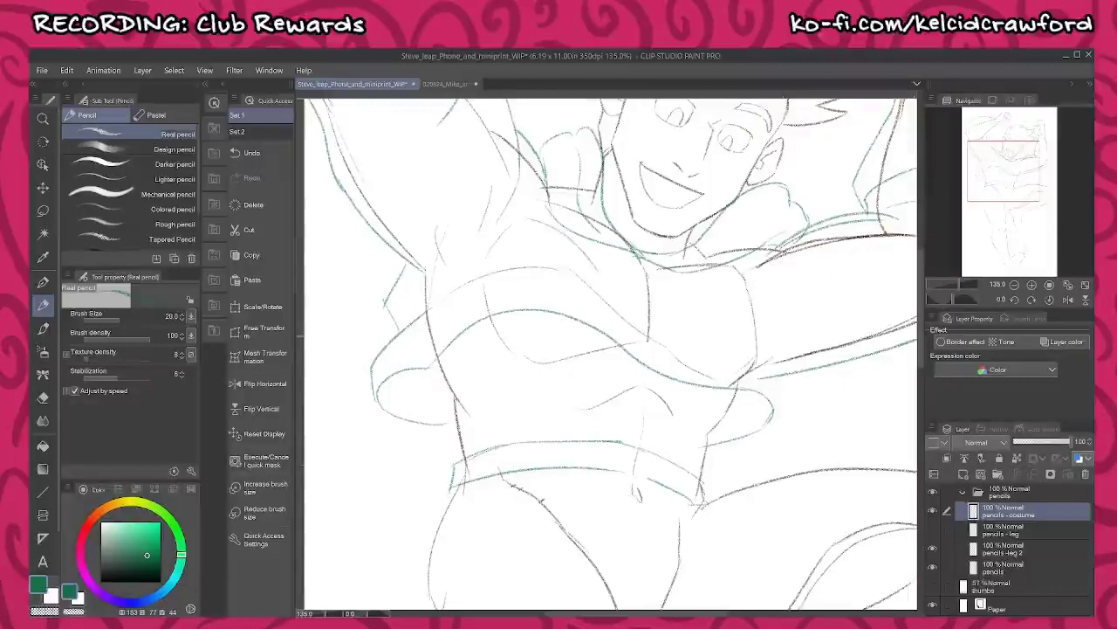
- Add folds and a curved side contour to the jacket below the right-hand armpit, joining its flared hem
left_click_drag(818, 342, 673, 336)
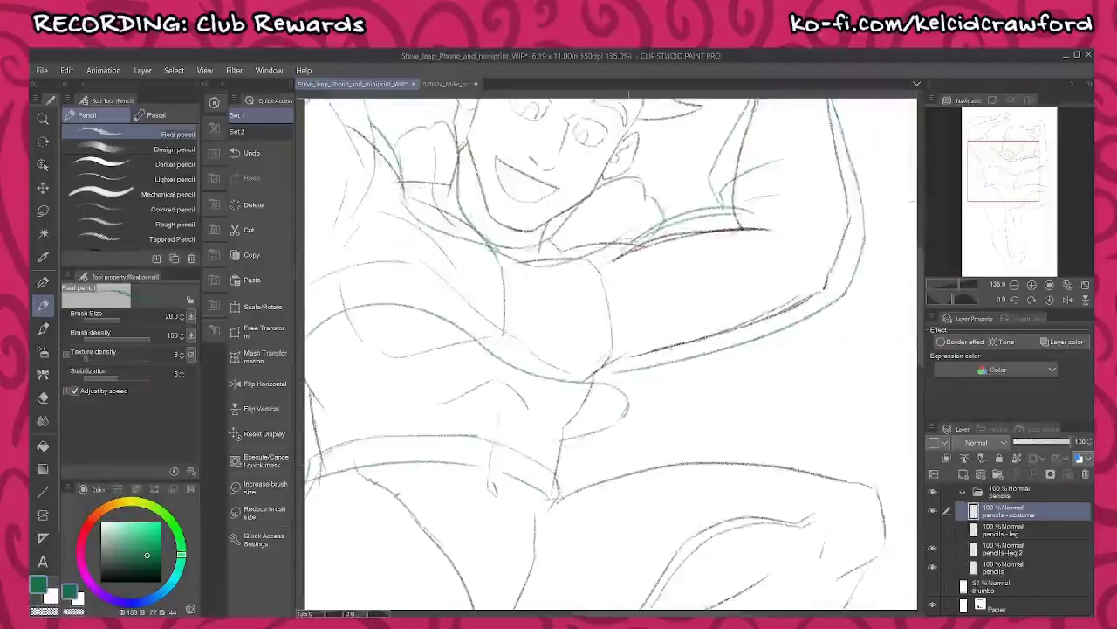
mouse_move(626, 414)
left_mouse_down()
mouse_move(619, 353)
mouse_move(573, 333)
left_mouse_up()
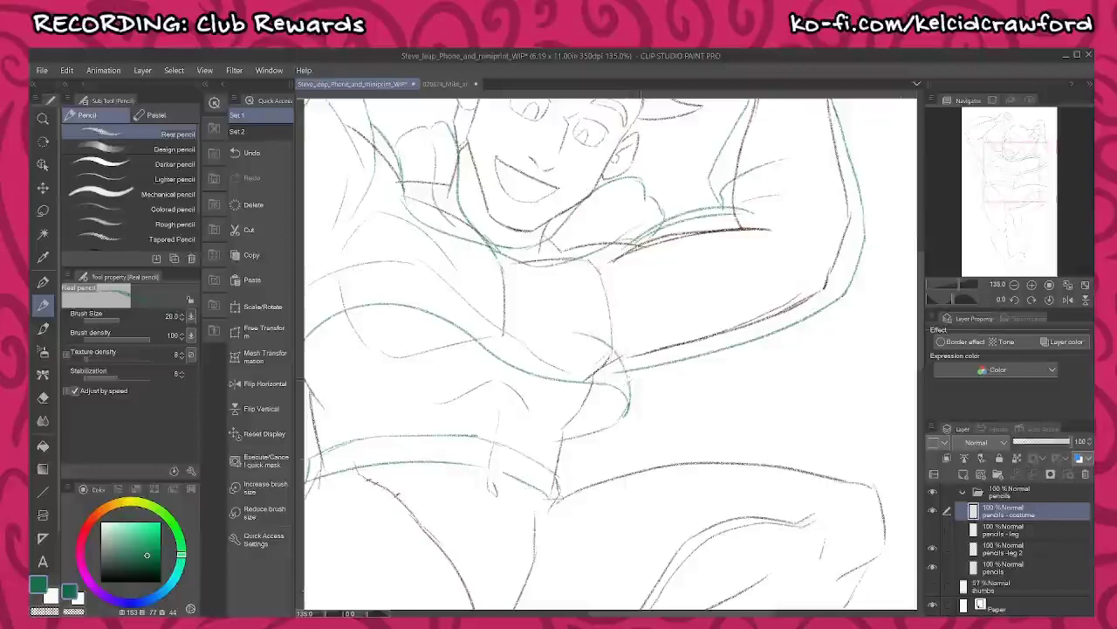
left_click_drag(600, 269, 630, 367)
- Draw the trousers' front folds below the waistband and a jagged crease line running along the bent leg's inner thigh
left_click_drag(691, 287, 789, 202)
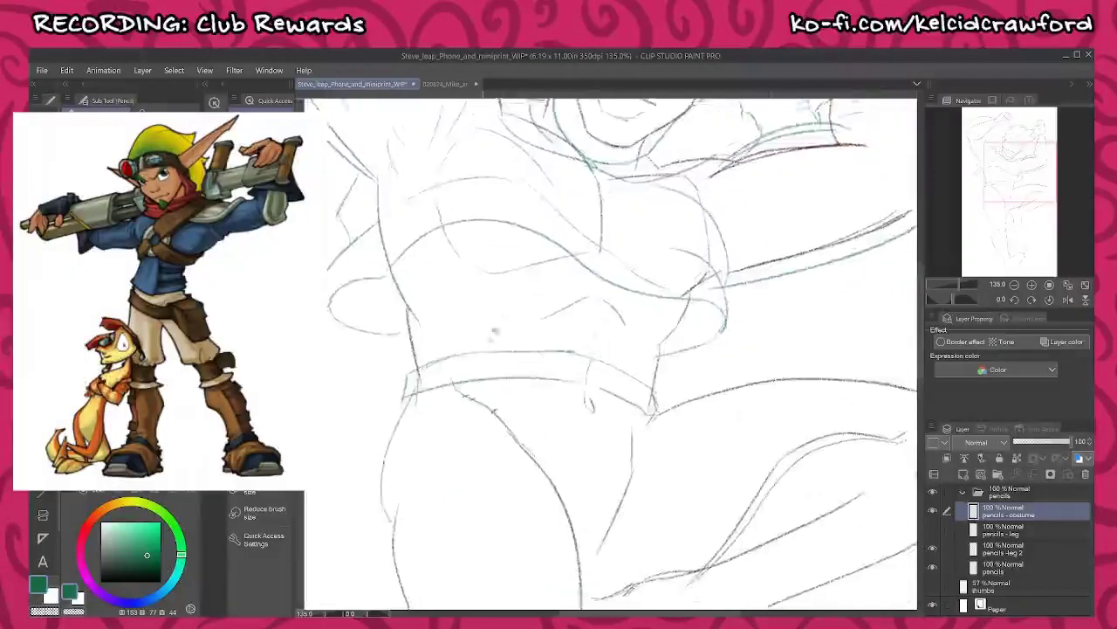
scroll(491, 339, "down", 5)
scroll(480, 342, "up", 2)
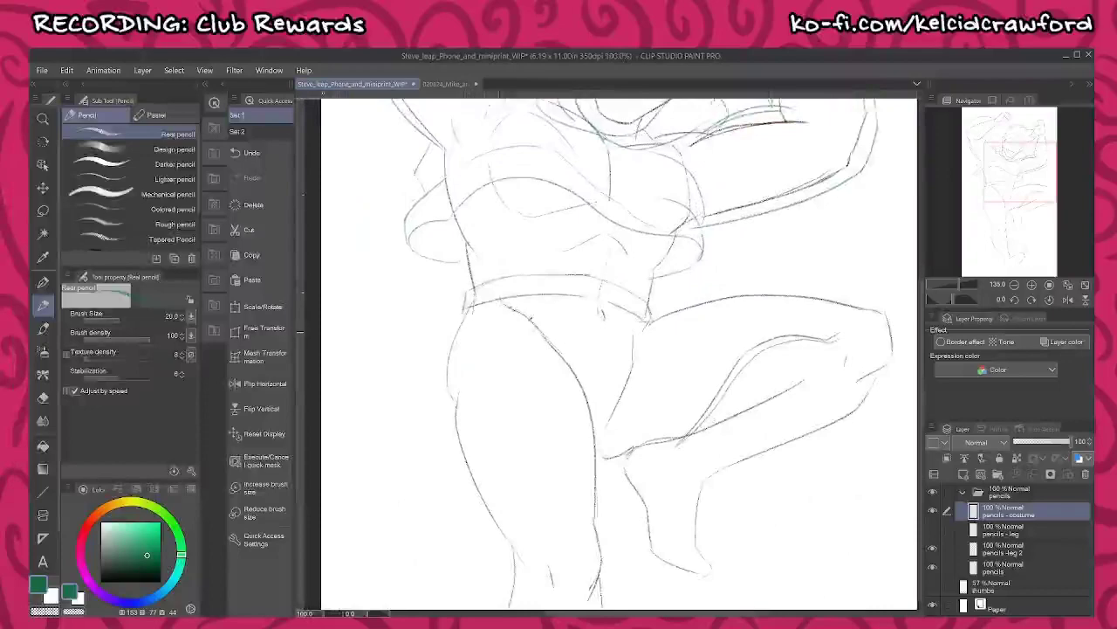
left_click_drag(587, 314, 591, 398)
left_click_drag(619, 316, 609, 401)
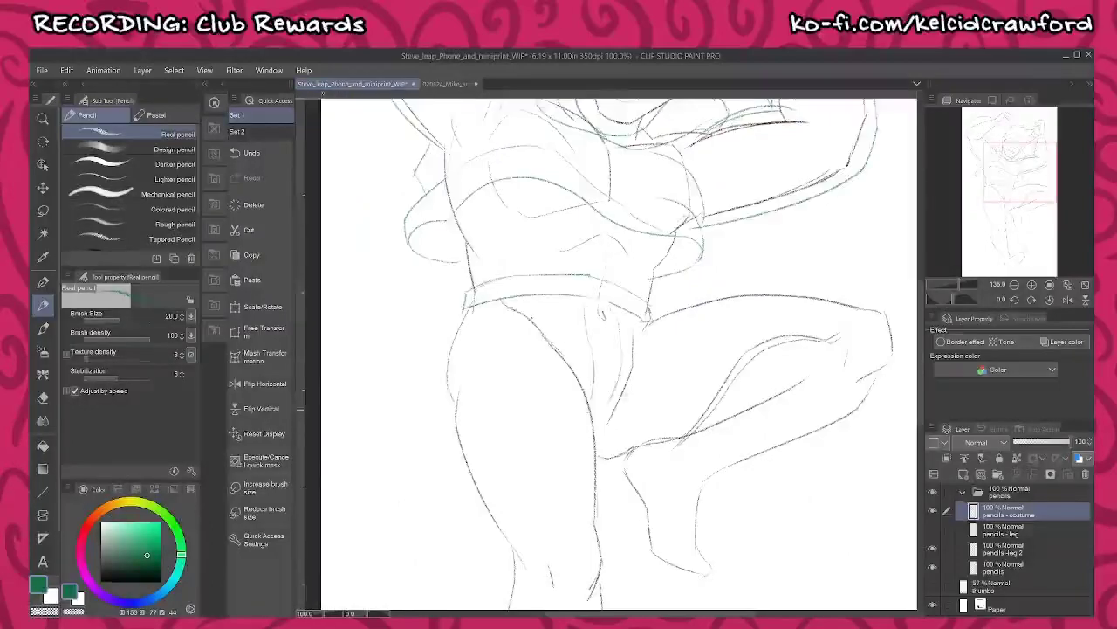
left_click_drag(645, 376, 724, 358)
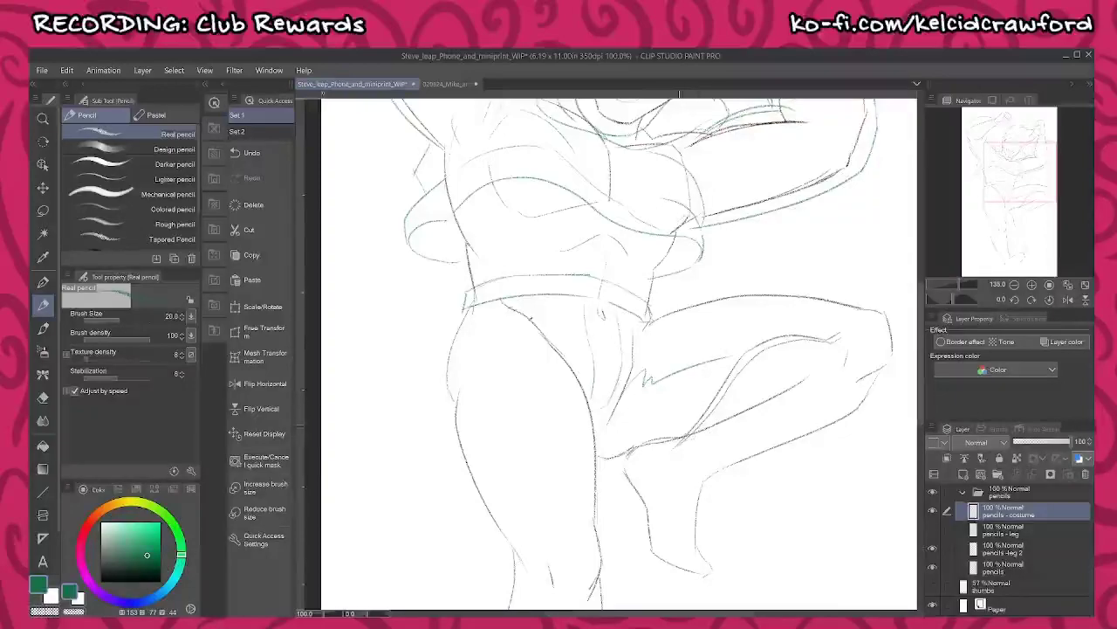
- Outline the trousers' outer edge along the straight leg from hip to calf, adding long folds at the thigh and knee
left_click_drag(532, 412, 521, 276)
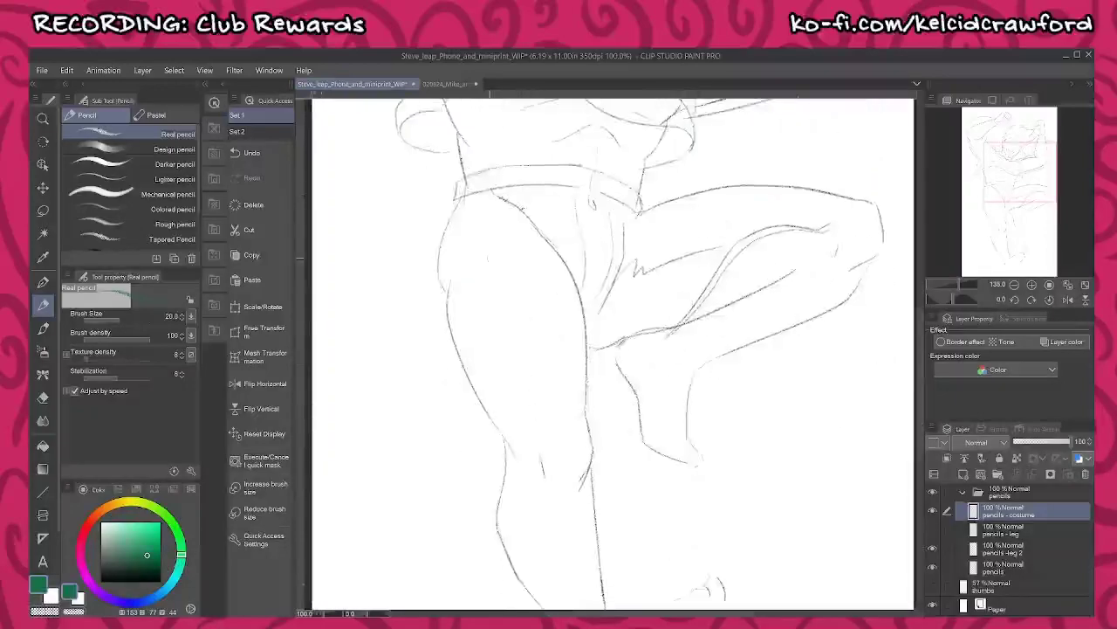
scroll(489, 225, "down", 4)
scroll(489, 225, "up", 2)
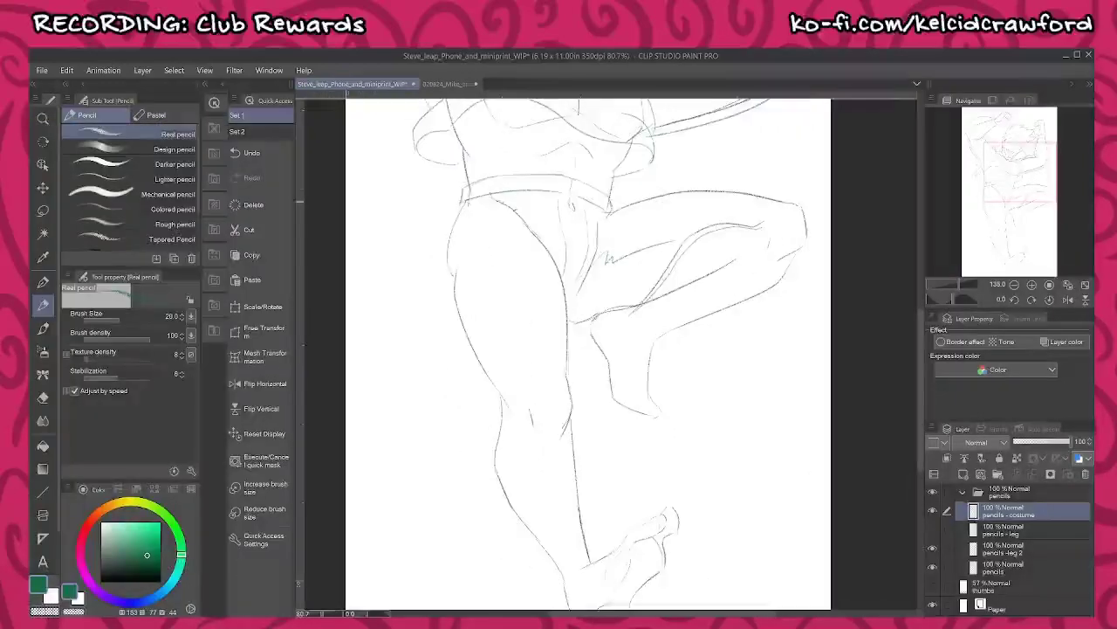
left_click_drag(462, 201, 447, 254)
left_click_drag(519, 400, 514, 466)
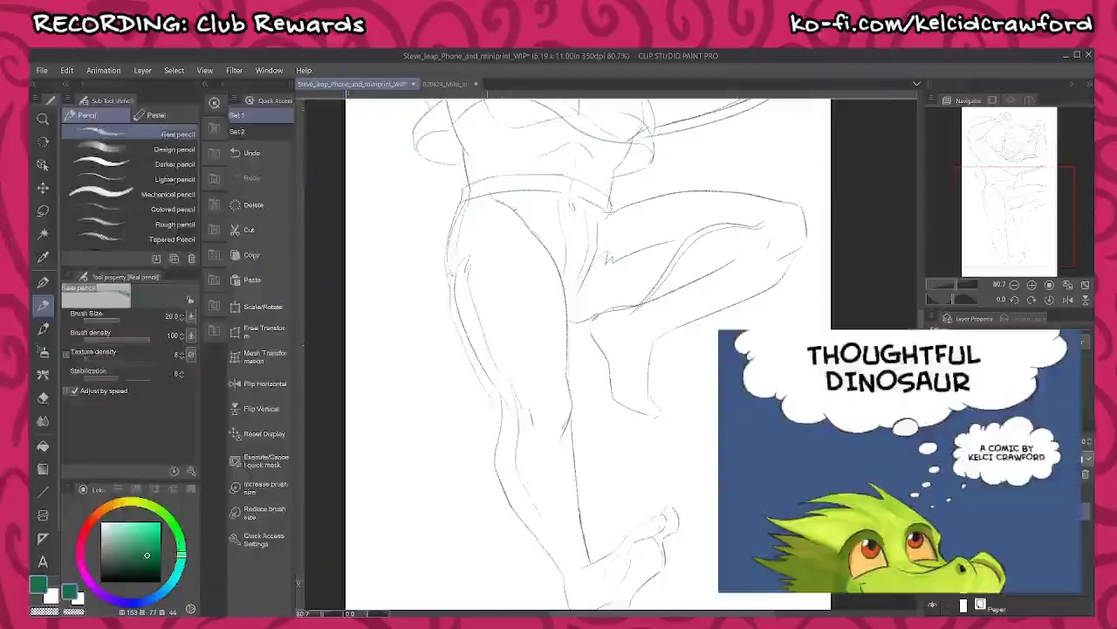
mouse_move(493, 415)
left_mouse_down()
mouse_move(492, 487)
mouse_move(543, 565)
left_mouse_up()
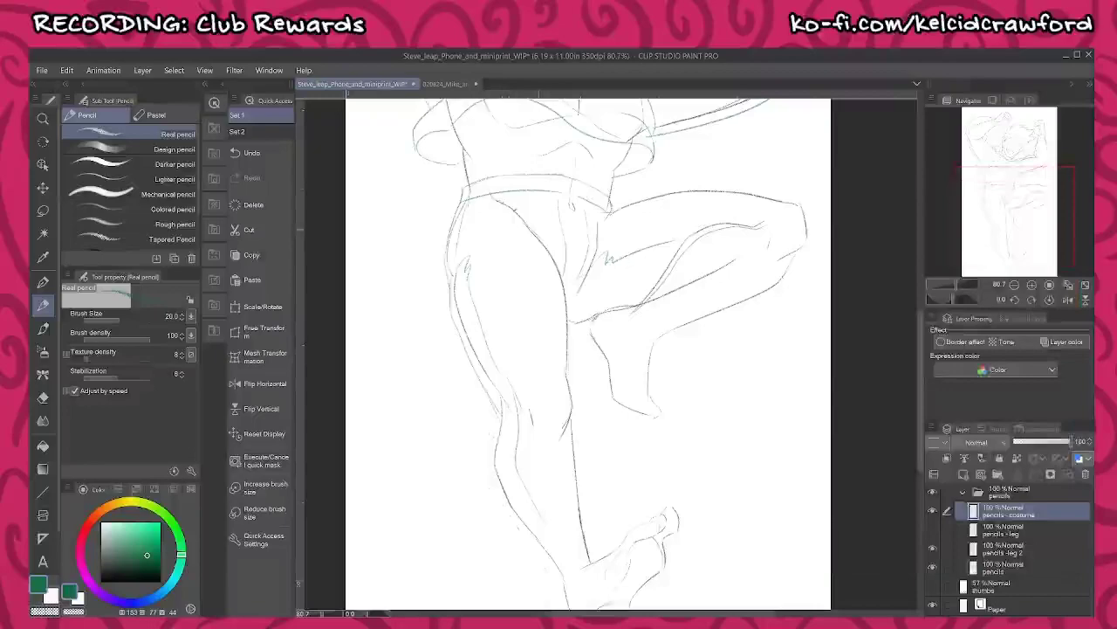
- Draw the straight trouser leg's inner edge from the crotch to the ankle and finish its flared hem above the foot
left_click_drag(539, 230, 569, 316)
mouse_move(545, 237)
left_mouse_down()
mouse_move(571, 279)
mouse_move(575, 391)
mouse_move(642, 502)
mouse_move(627, 531)
mouse_move(572, 552)
mouse_move(558, 579)
left_mouse_up()
mouse_move(502, 396)
left_mouse_down()
mouse_move(495, 487)
mouse_move(557, 577)
left_mouse_up()
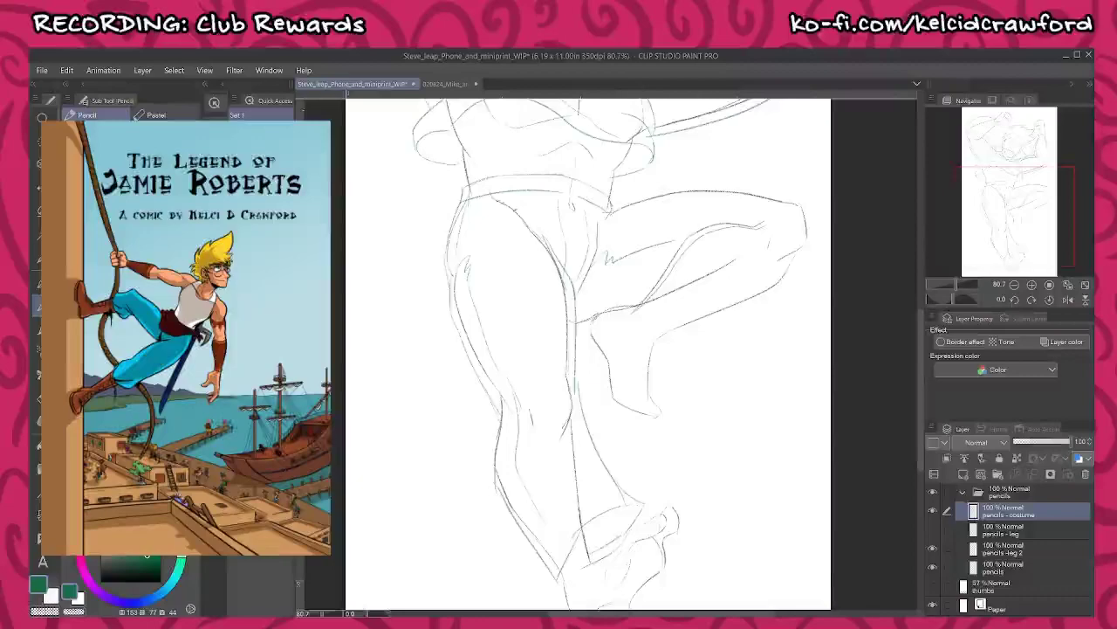
- Draw the bent leg's trouser opening around the lower shin and outline the fabric along the thigh, knee and calf
left_click_drag(559, 559, 532, 444)
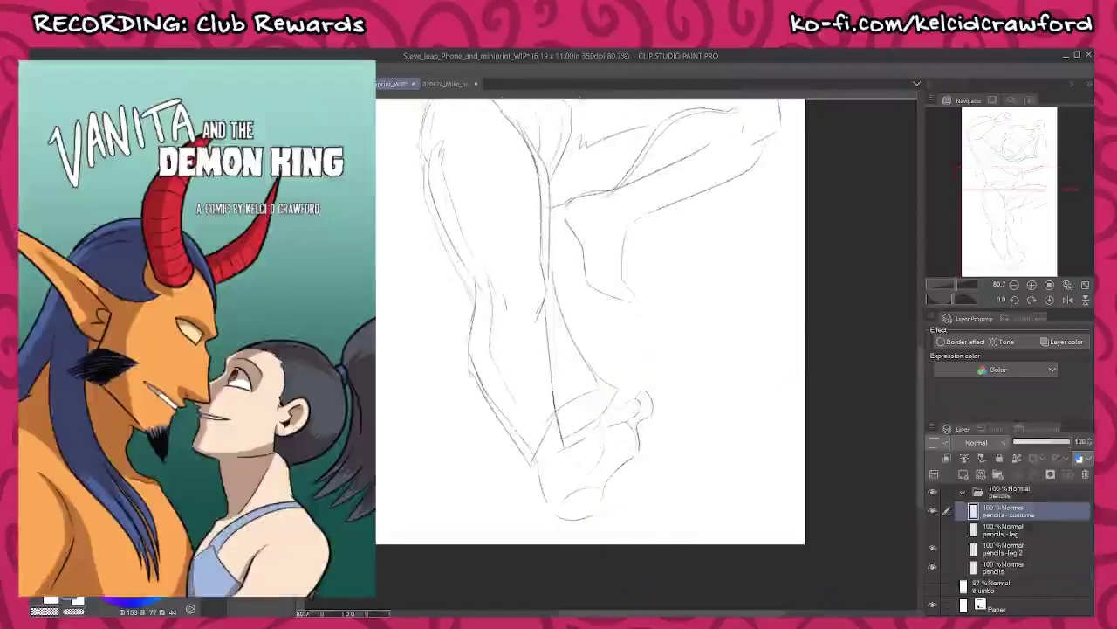
left_click_drag(688, 359, 625, 537)
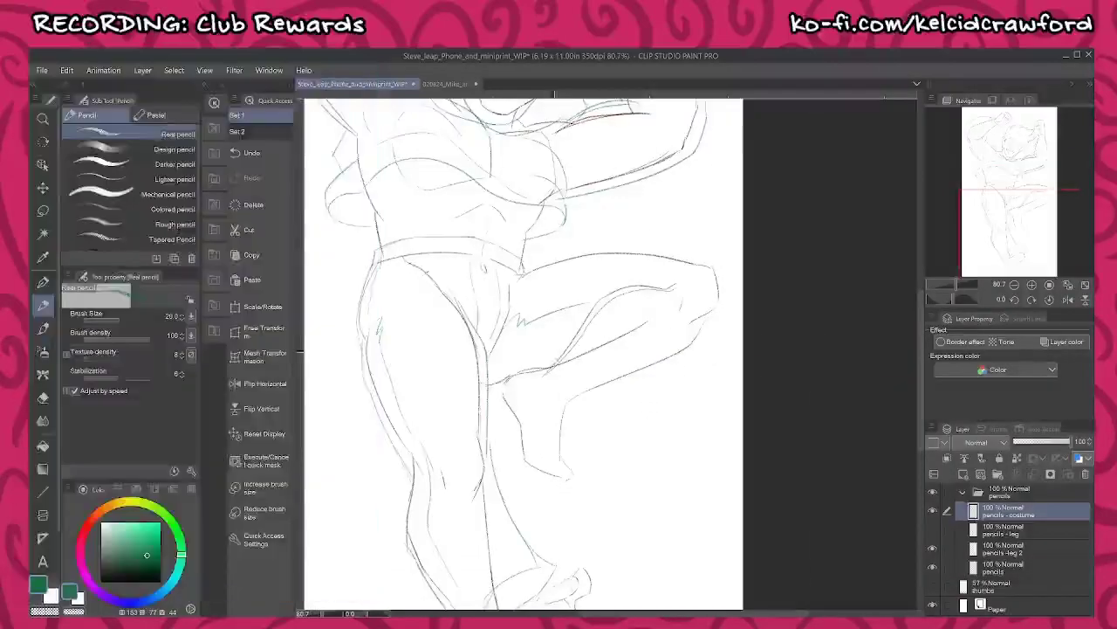
left_click_drag(561, 326, 571, 403)
left_click_drag(552, 309, 550, 369)
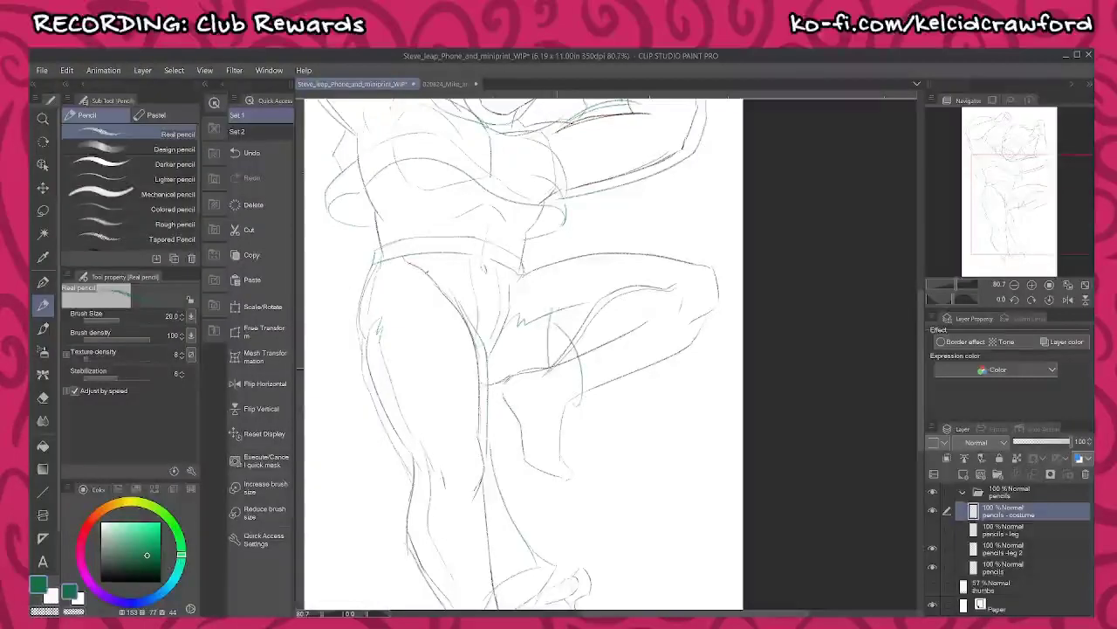
left_click_drag(552, 315, 670, 284)
mouse_move(522, 273)
left_mouse_down()
mouse_move(724, 306)
mouse_move(663, 360)
mouse_move(573, 404)
left_mouse_up()
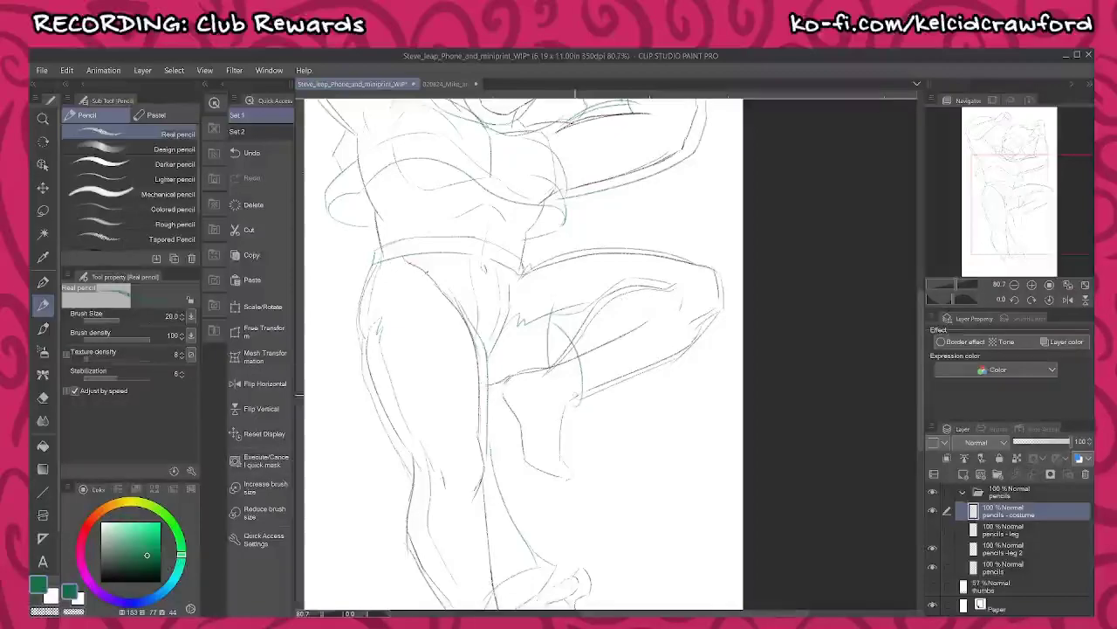
left_click_drag(672, 362, 712, 459)
left_click_drag(602, 351, 651, 439)
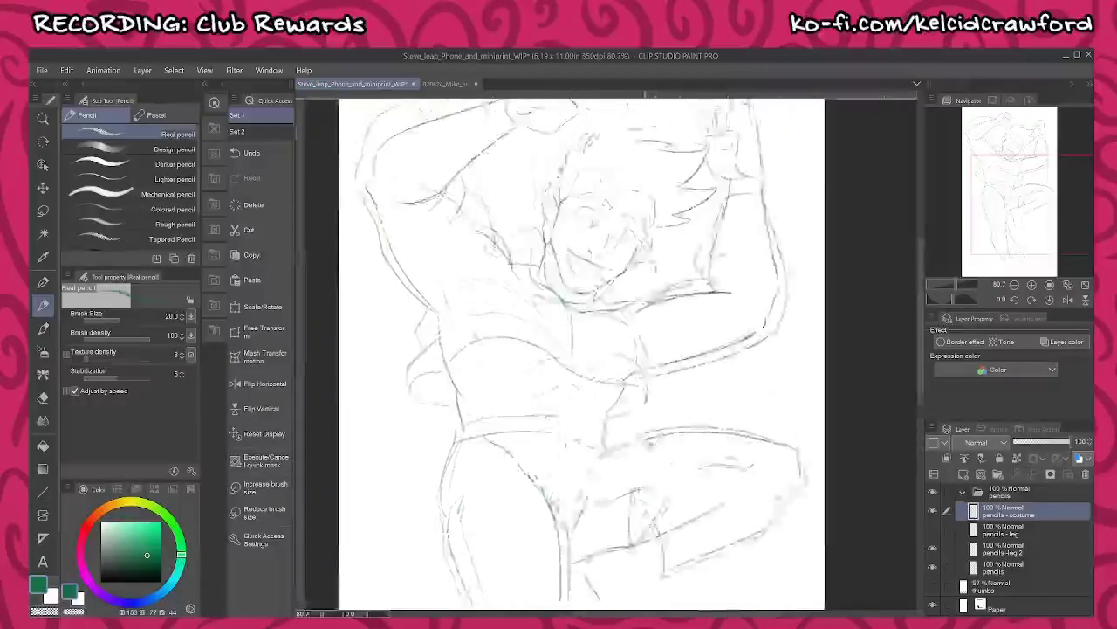
- Draw the hood's two drawstrings flying upward from the collar, one on each side of the face, with small tips
scroll(552, 357, "up", 3)
left_click_drag(504, 215, 511, 181)
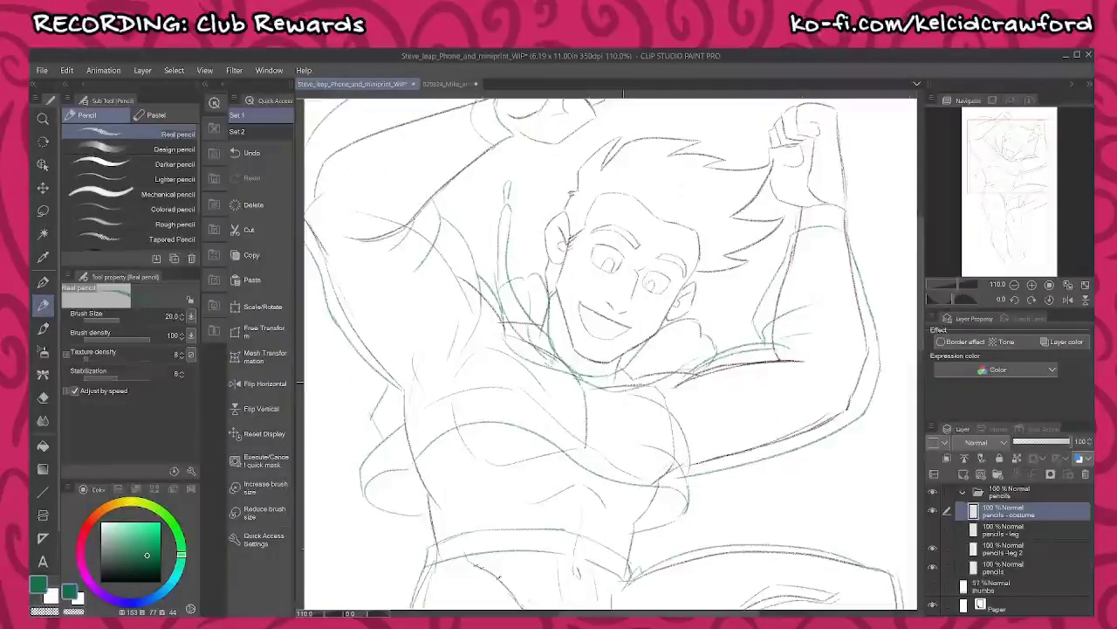
left_click_drag(611, 390, 745, 291)
left_click_drag(646, 383, 728, 313)
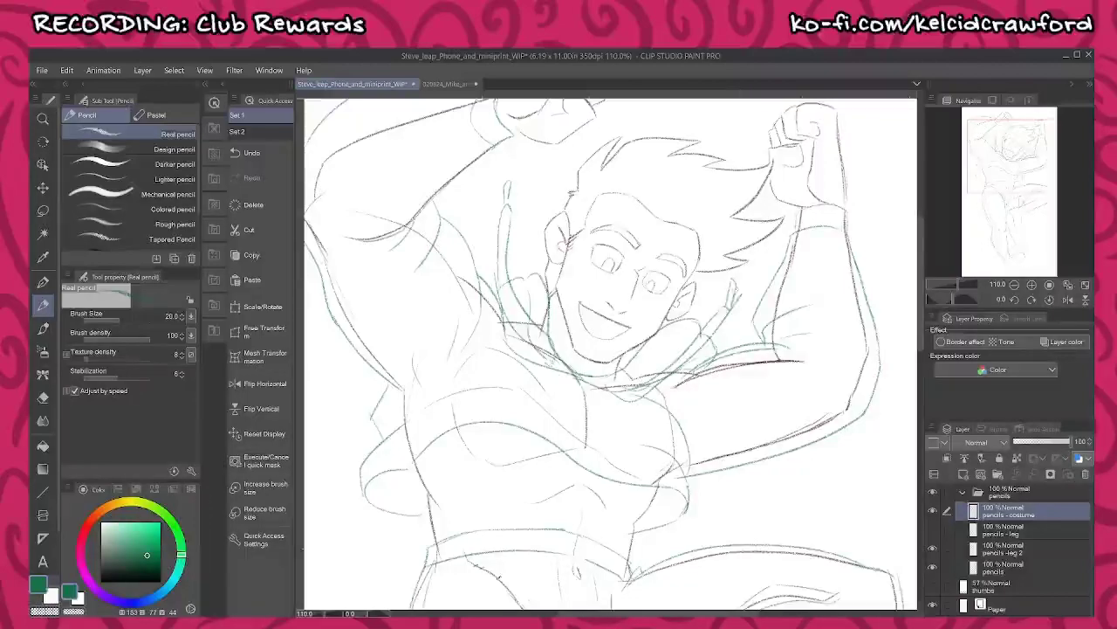
- Examine the costume lines over the whole figure, checking the collar, torso, waistband and both trouser legs
scroll(714, 341, "down", 5)
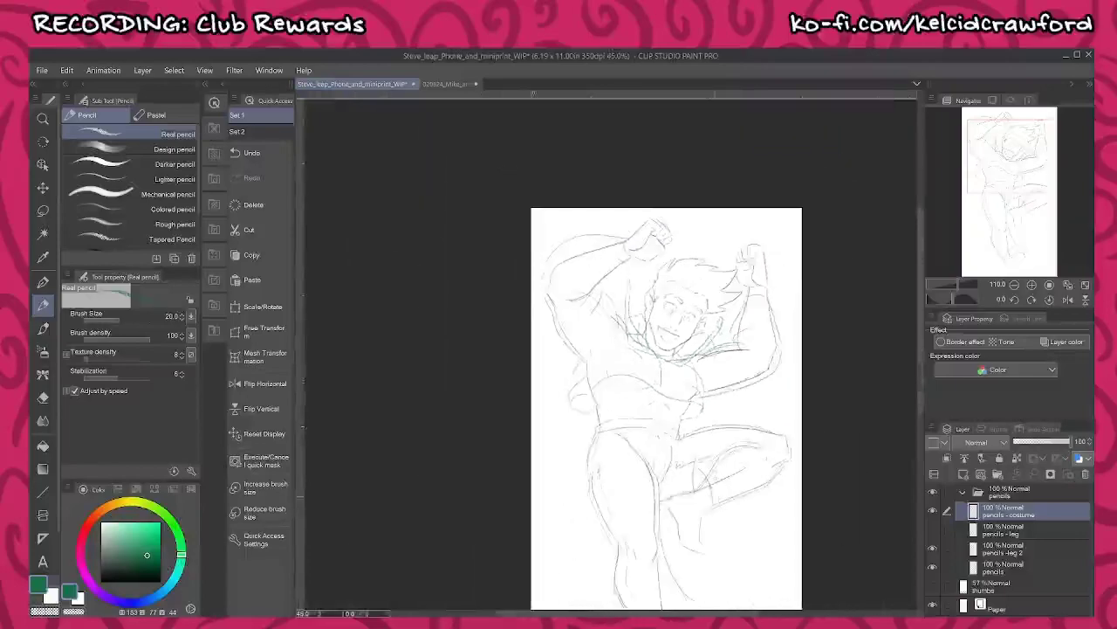
left_click_drag(740, 492, 670, 437)
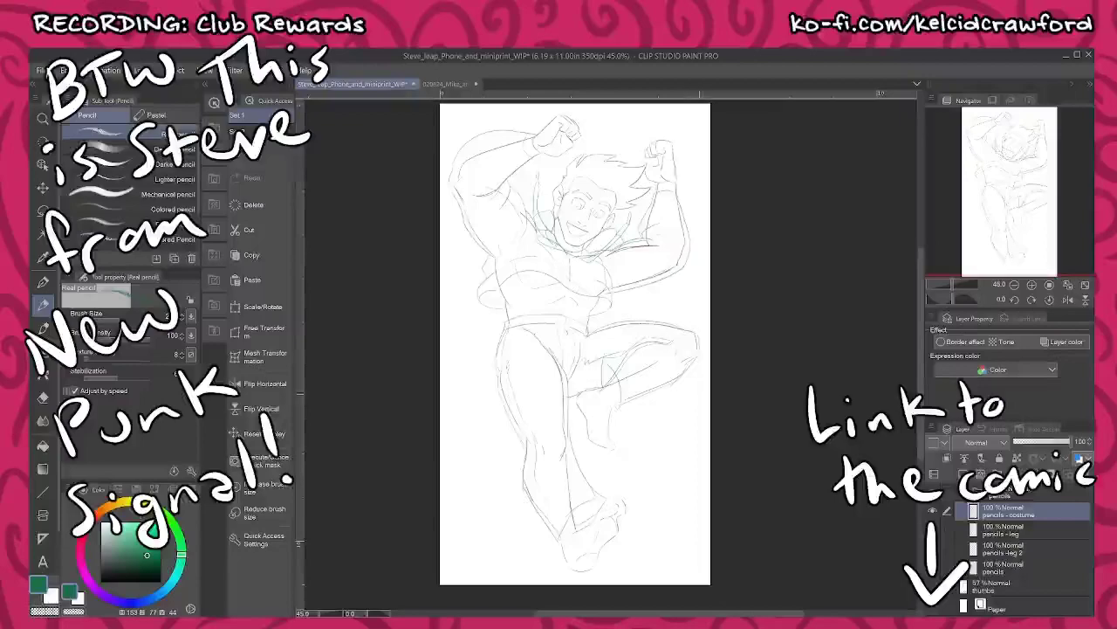
scroll(538, 268, "up", 5)
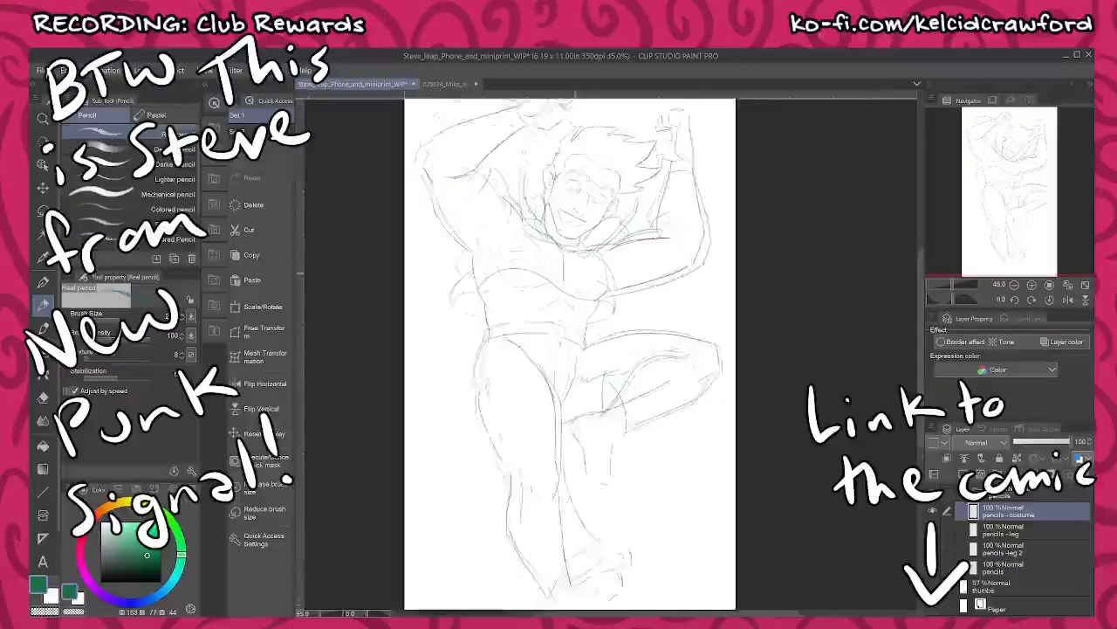
scroll(568, 241, "up", 2)
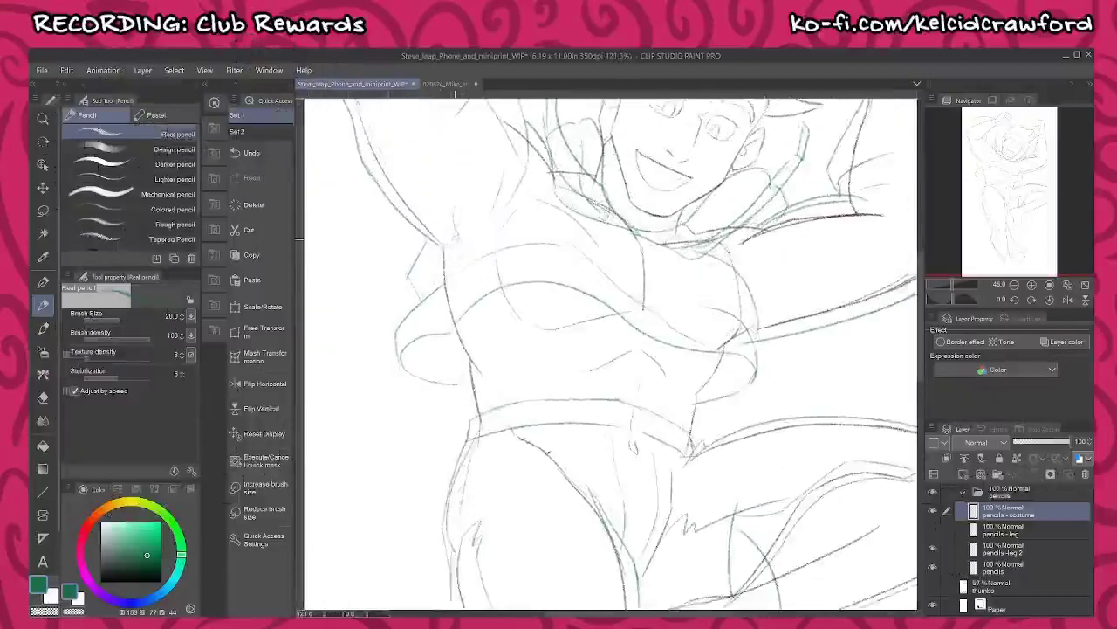
scroll(611, 350, "down", 1)
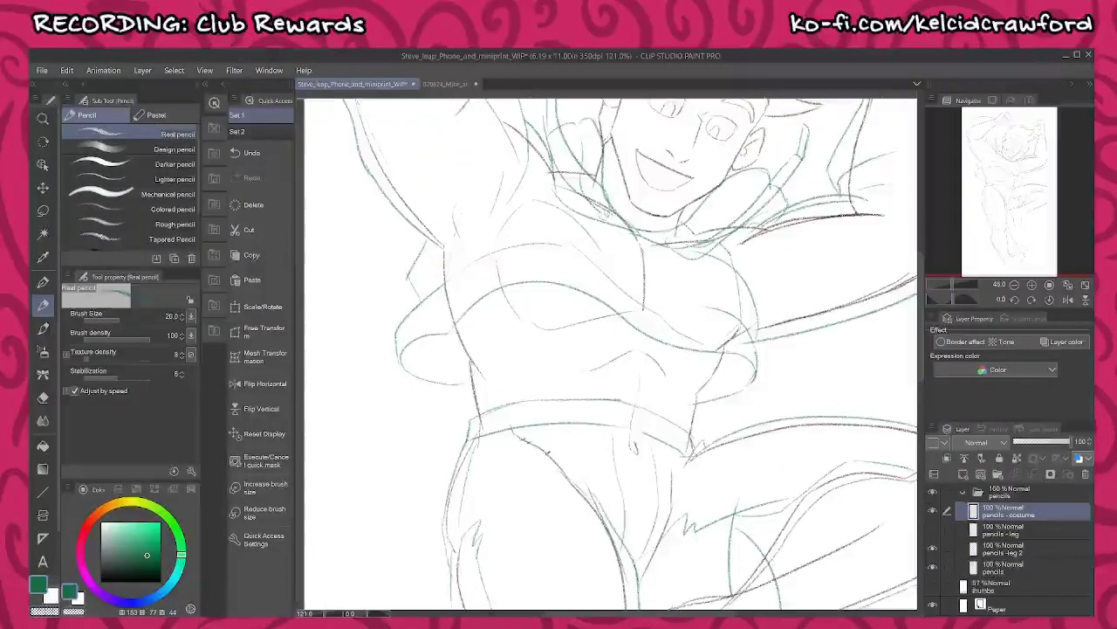
scroll(611, 349, "down", 2)
scroll(732, 362, "down", 3)
left_click_drag(731, 362, 626, 168)
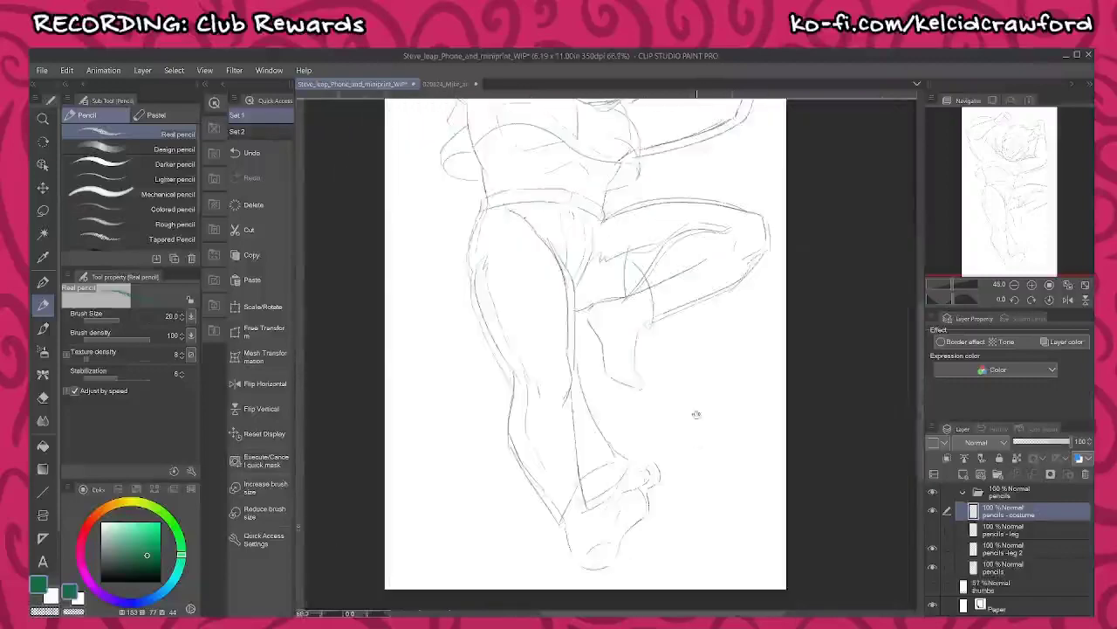
scroll(701, 462, "down", 2)
scroll(702, 461, "up", 3)
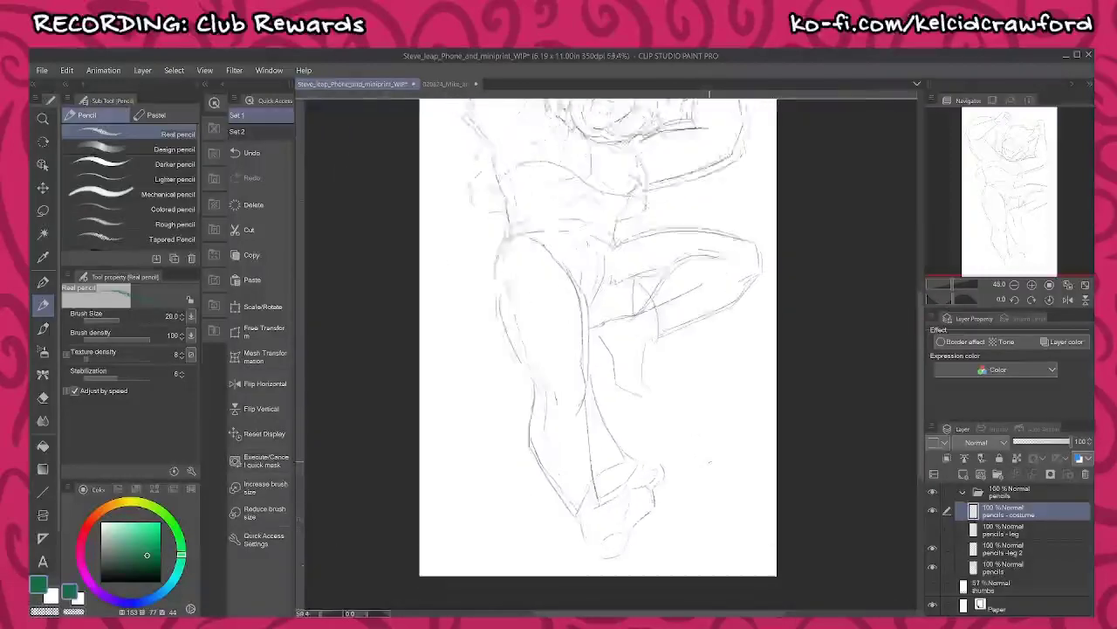
- Bring the whole upper figure back into view and save the illustration file
scroll(712, 456, "down", 2)
left_click_drag(775, 202, 756, 372)
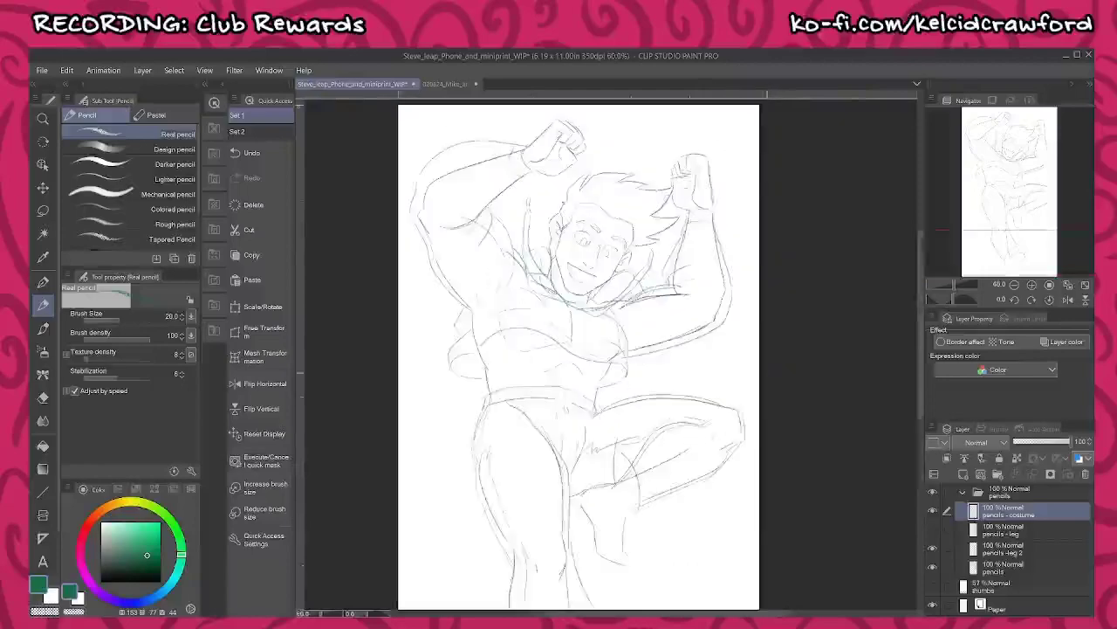
key("ctrl+s")
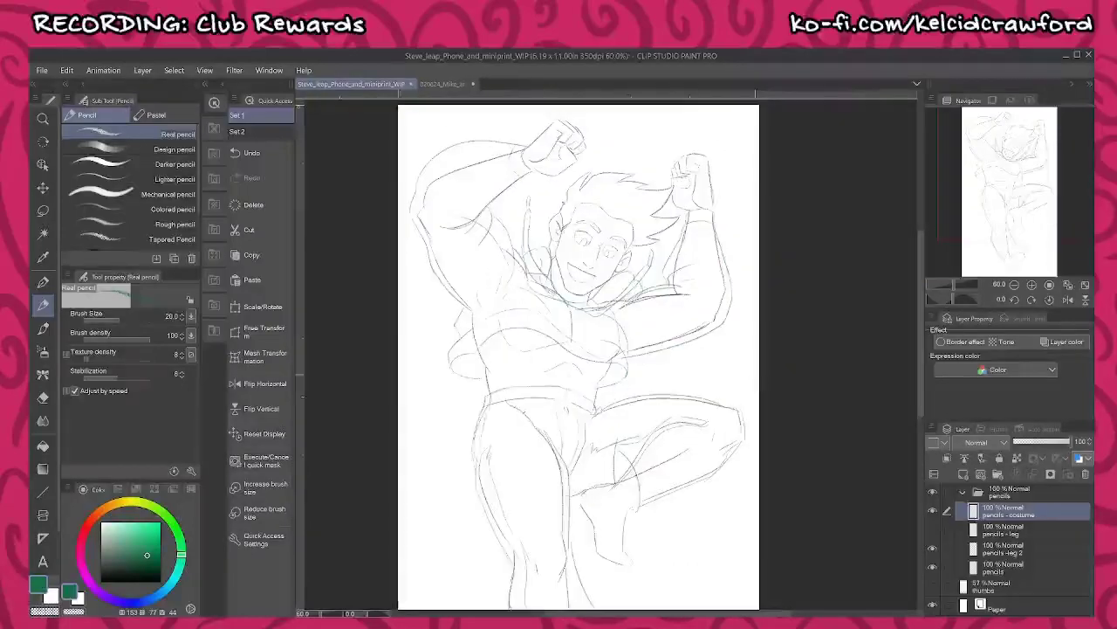